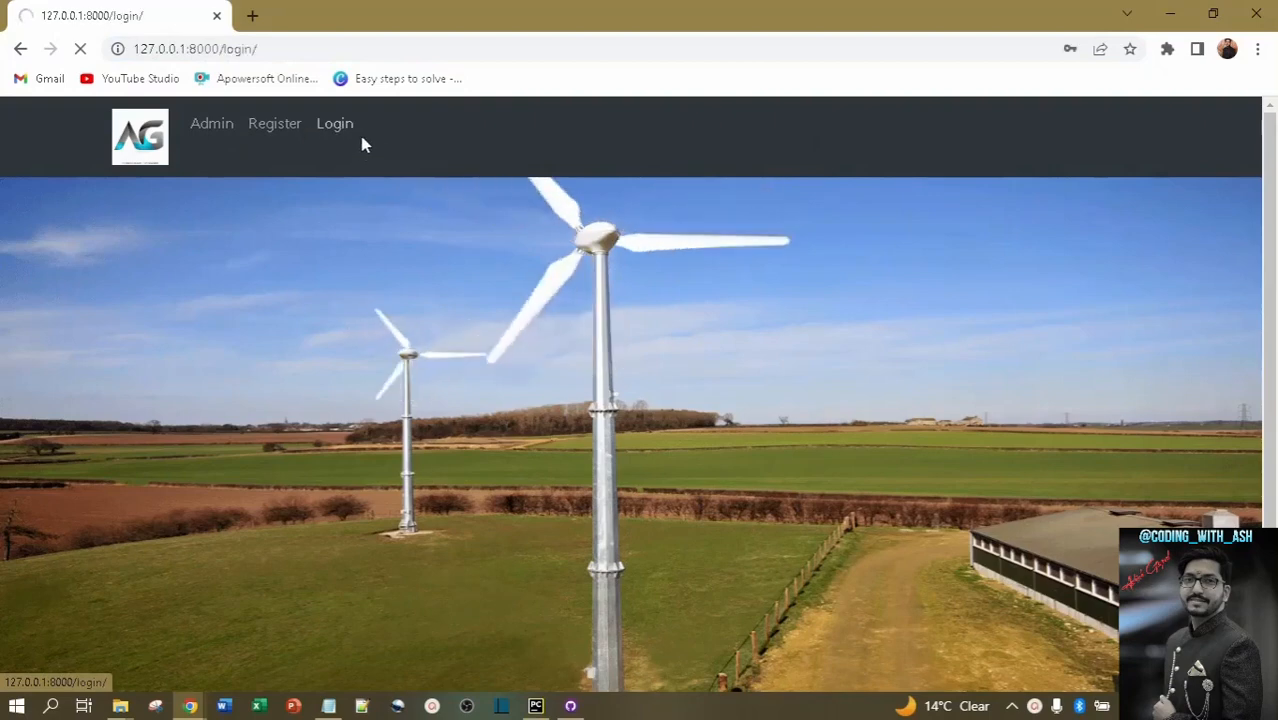
# Log in to the local Django site with the saved username and password.
pyautogui.click(342, 312)
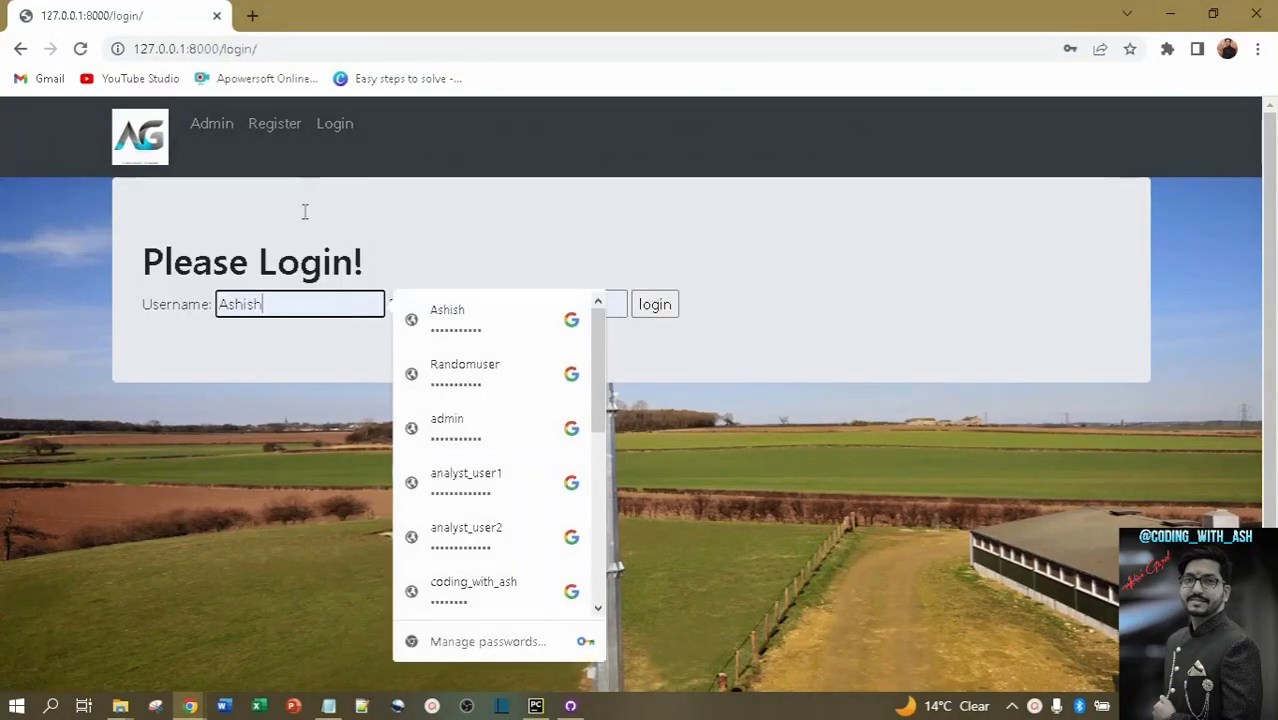
pyautogui.click(784, 335)
pyautogui.click(650, 303)
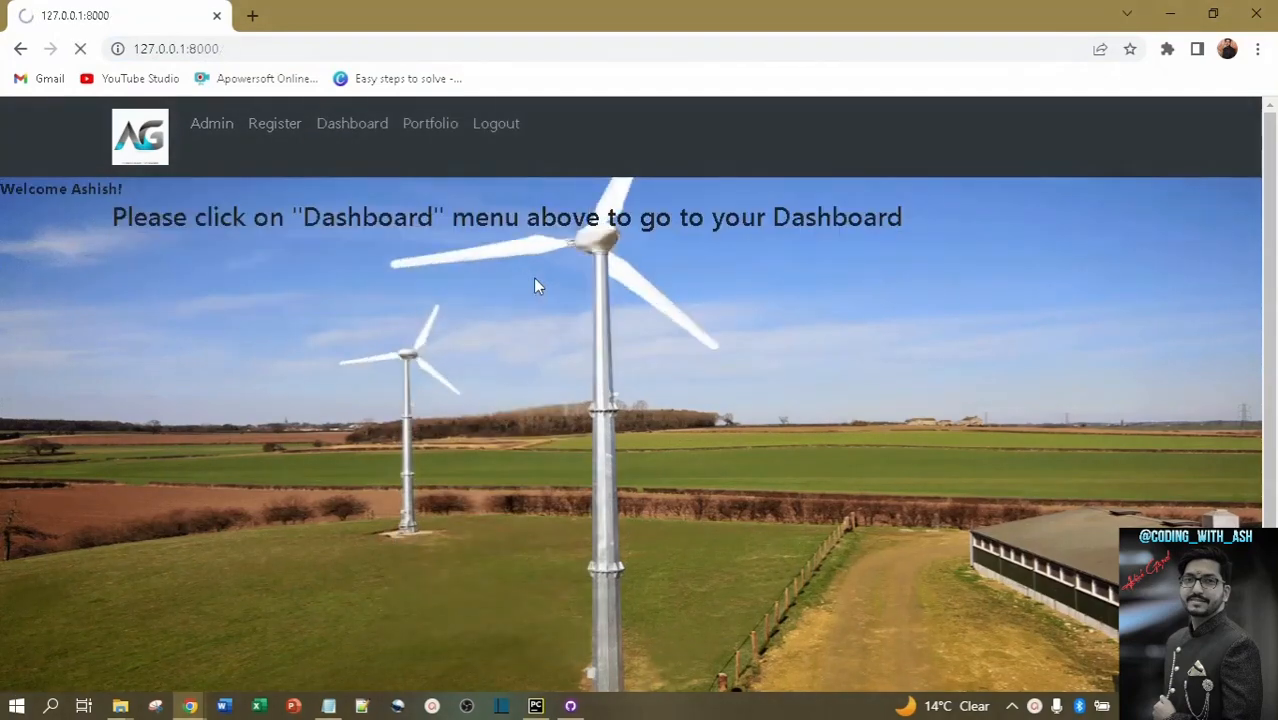
# View the account's Dashboard and Portfolio pages, reload the portfolio, and log out of the local site.
pyautogui.click(362, 128)
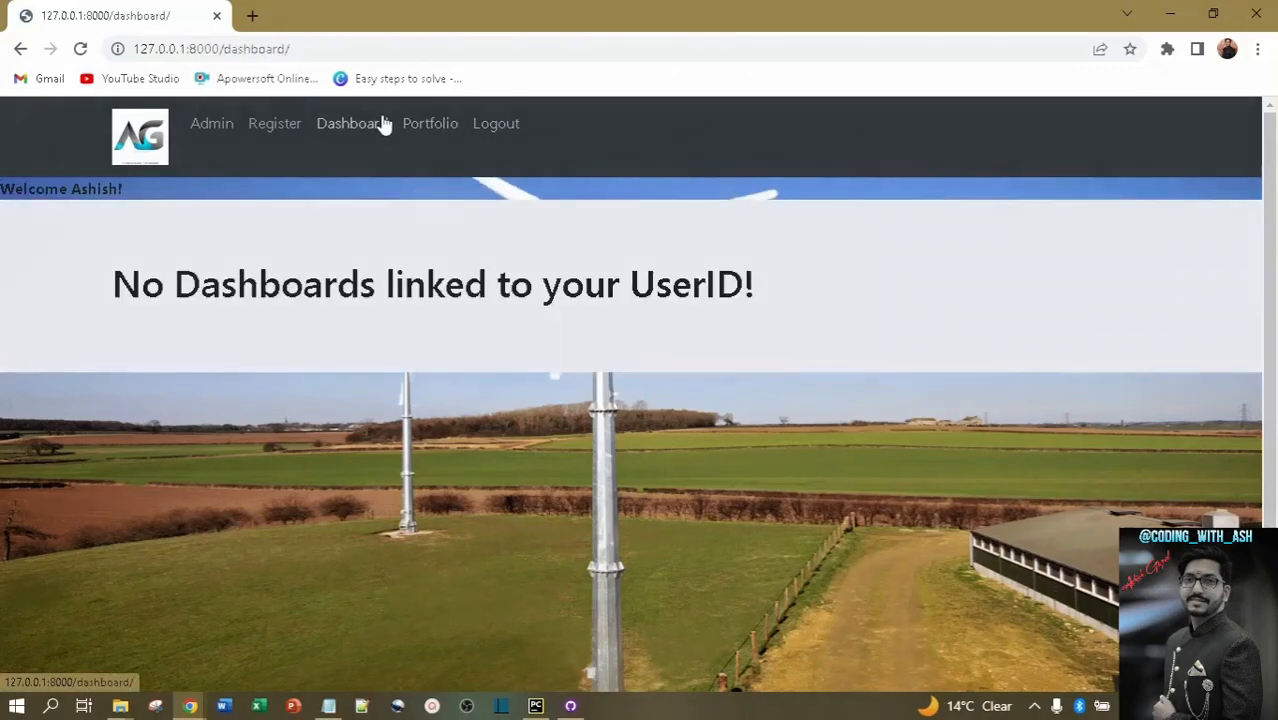
pyautogui.click(433, 127)
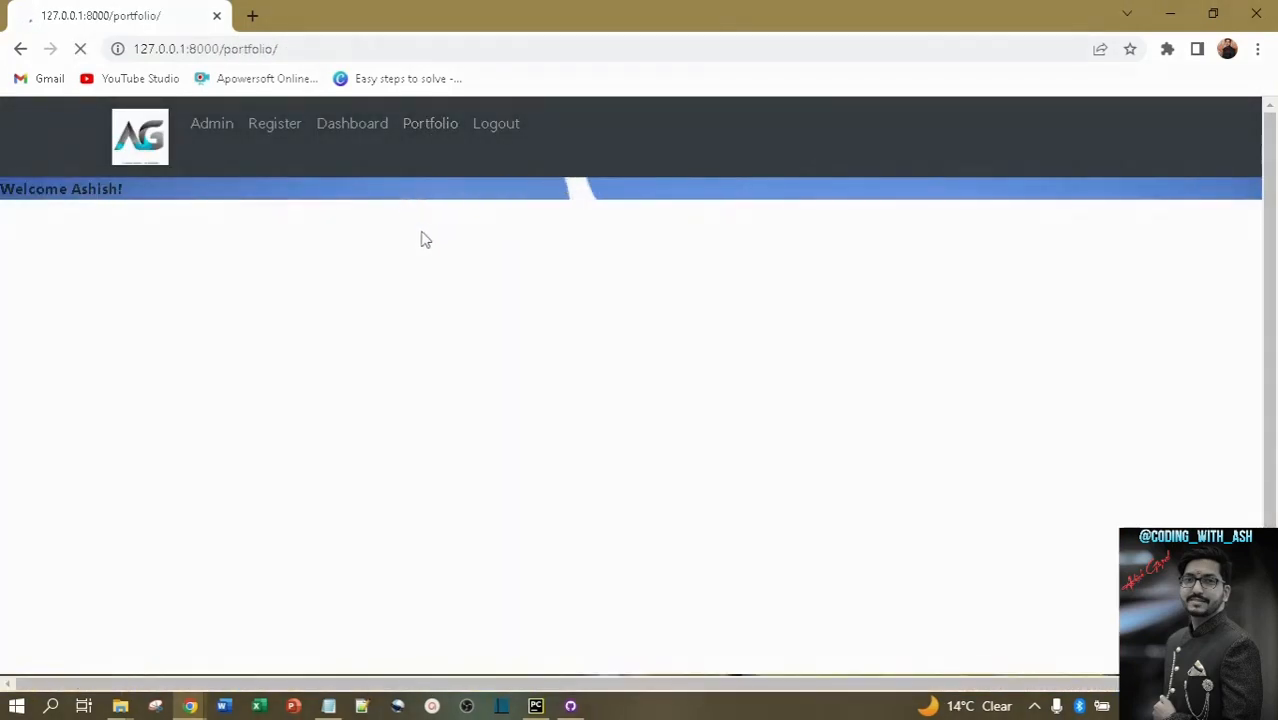
pyautogui.click(425, 130)
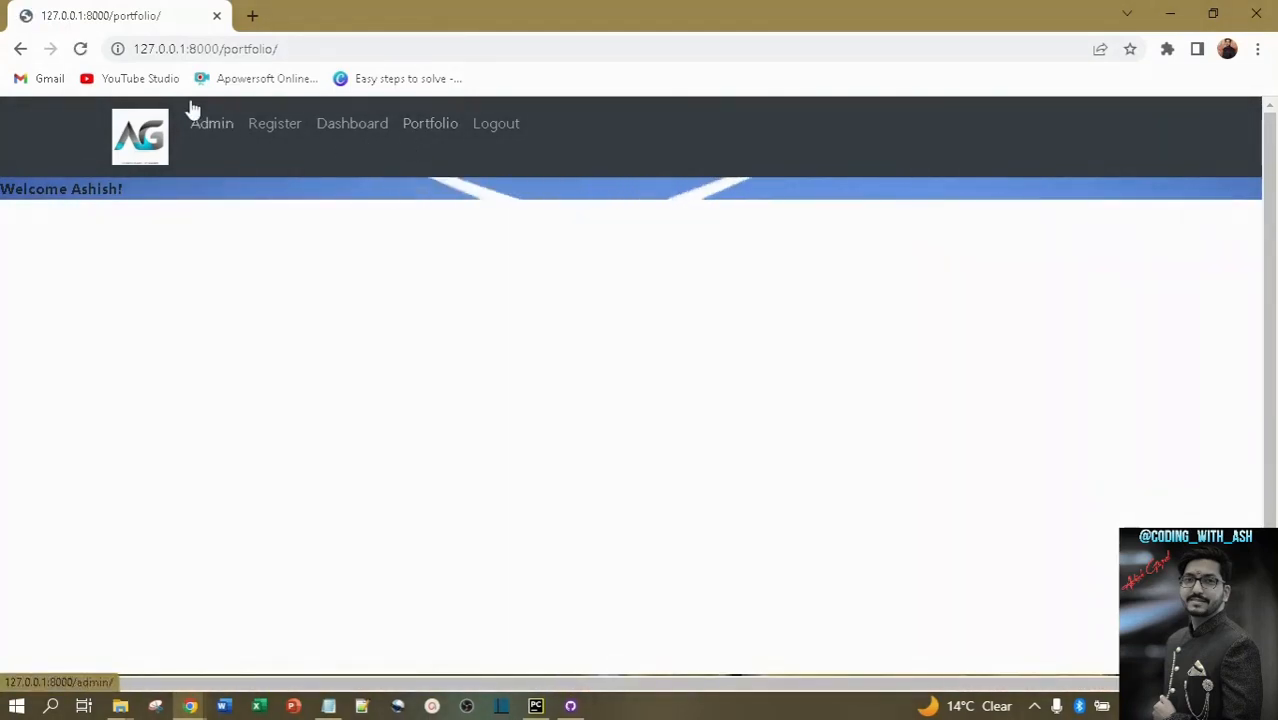
pyautogui.click(422, 127)
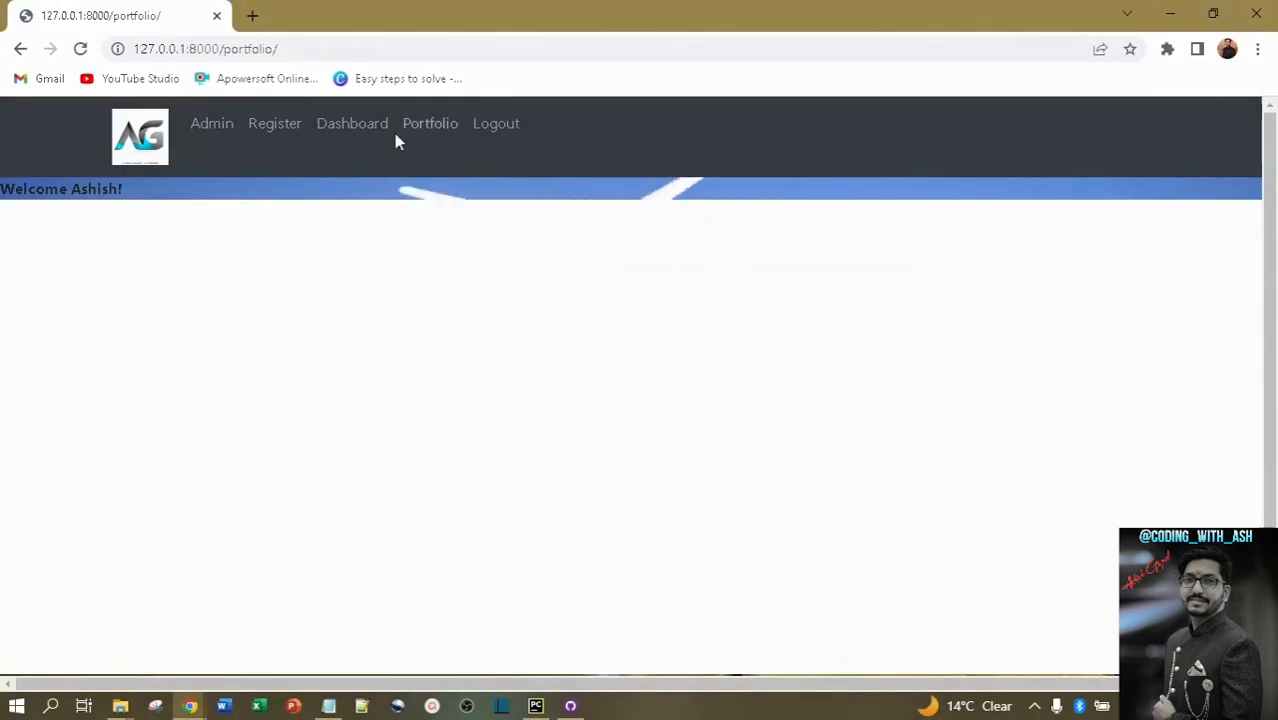
pyautogui.click(81, 49)
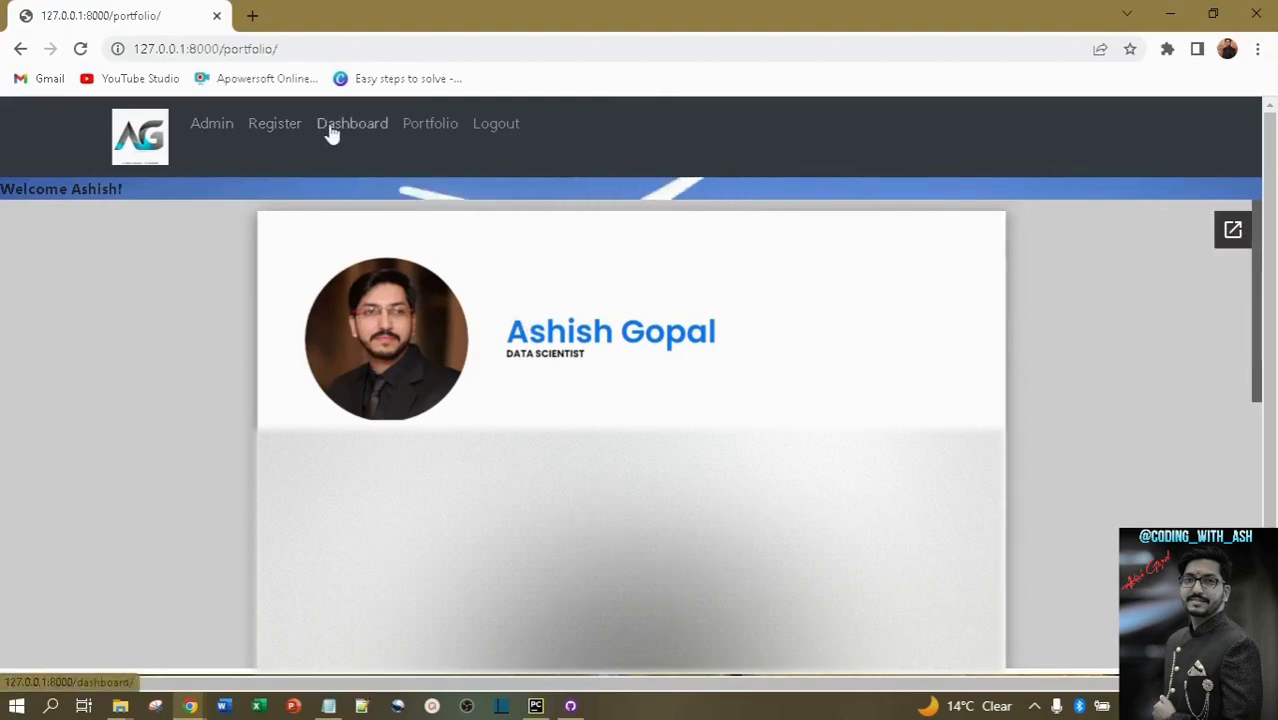
pyautogui.click(492, 127)
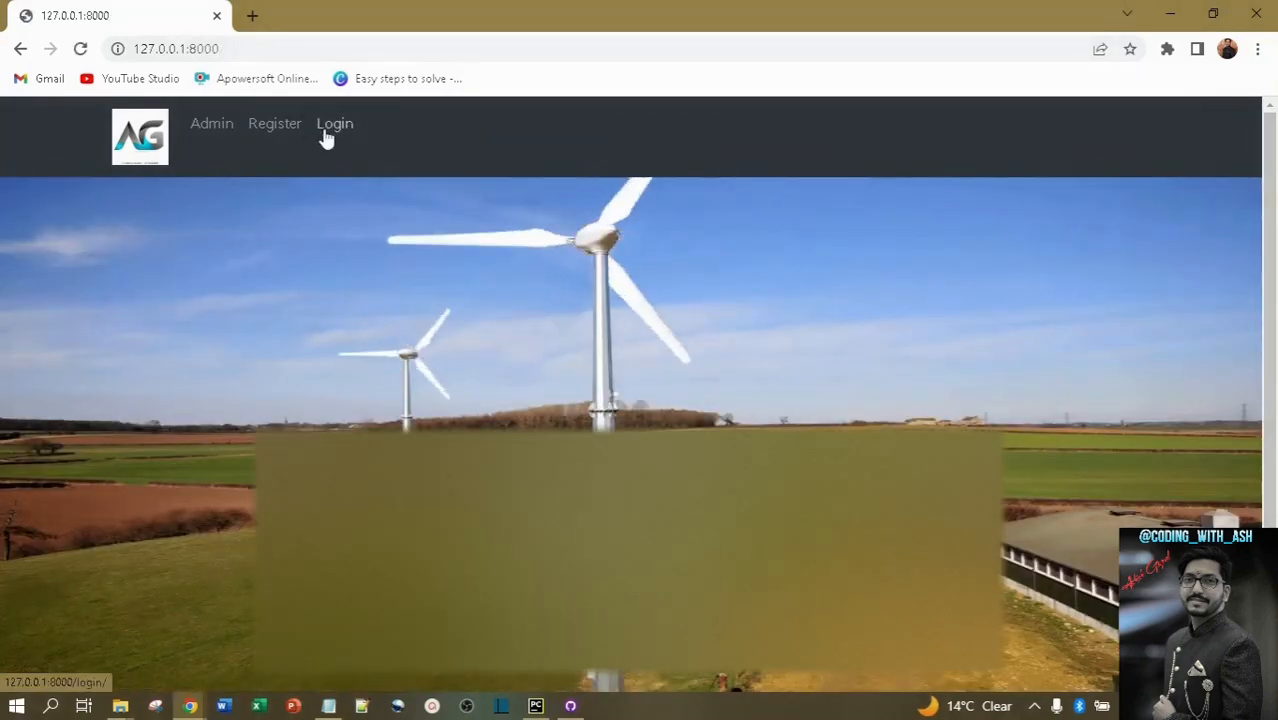
pyautogui.click(252, 50)
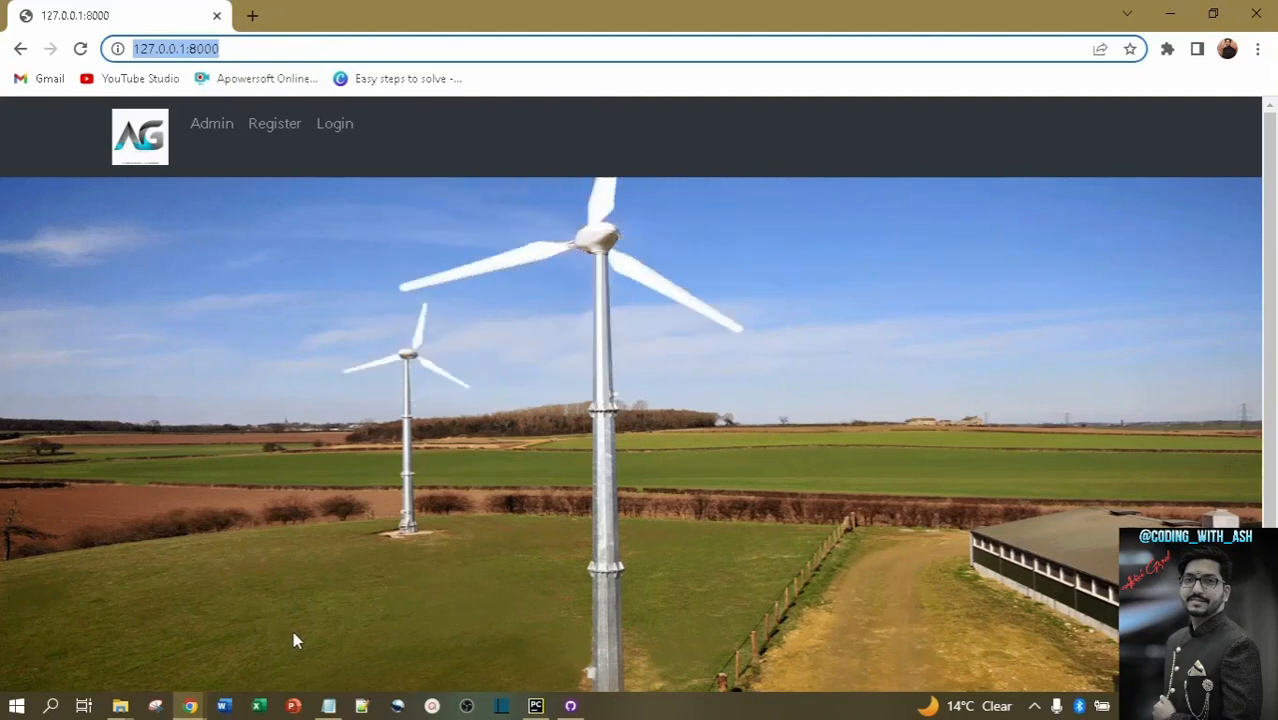
# Switch to the Steps_pythonanywhere notes in Notepad and highlight the heading about logging in to Pythonanywhere.com.
pyautogui.moveTo(332, 705)
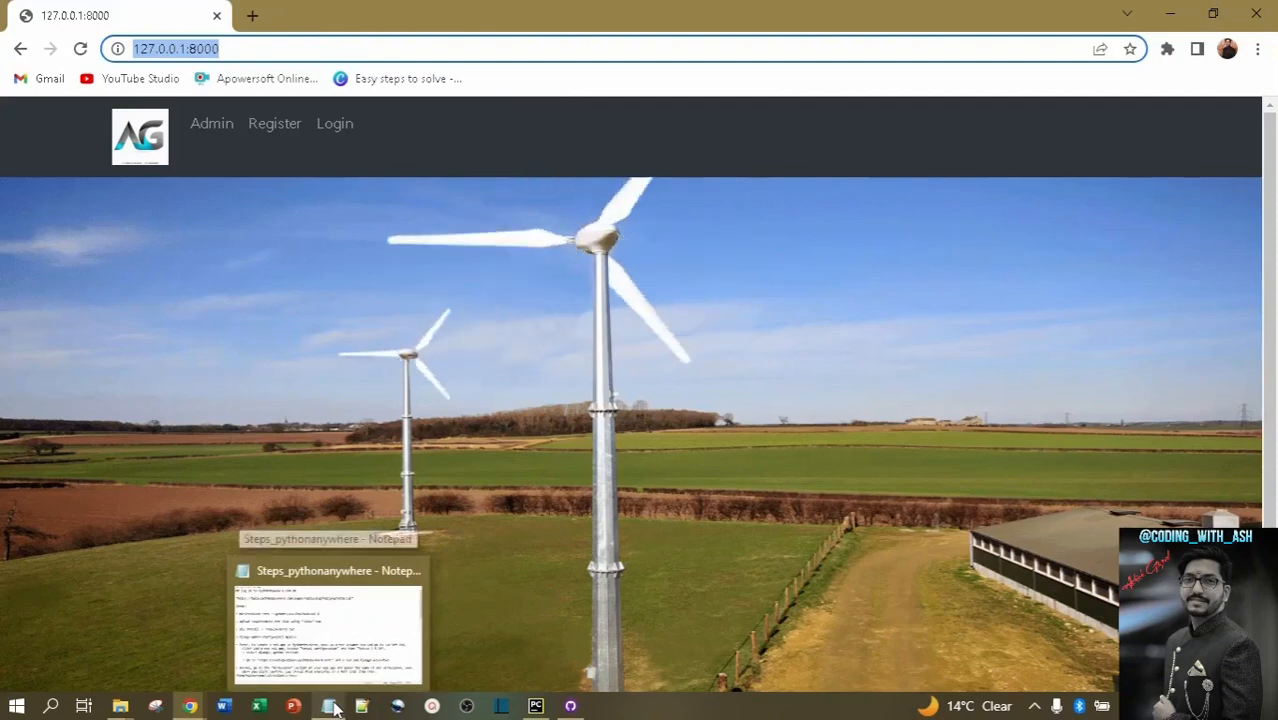
pyautogui.click(330, 600)
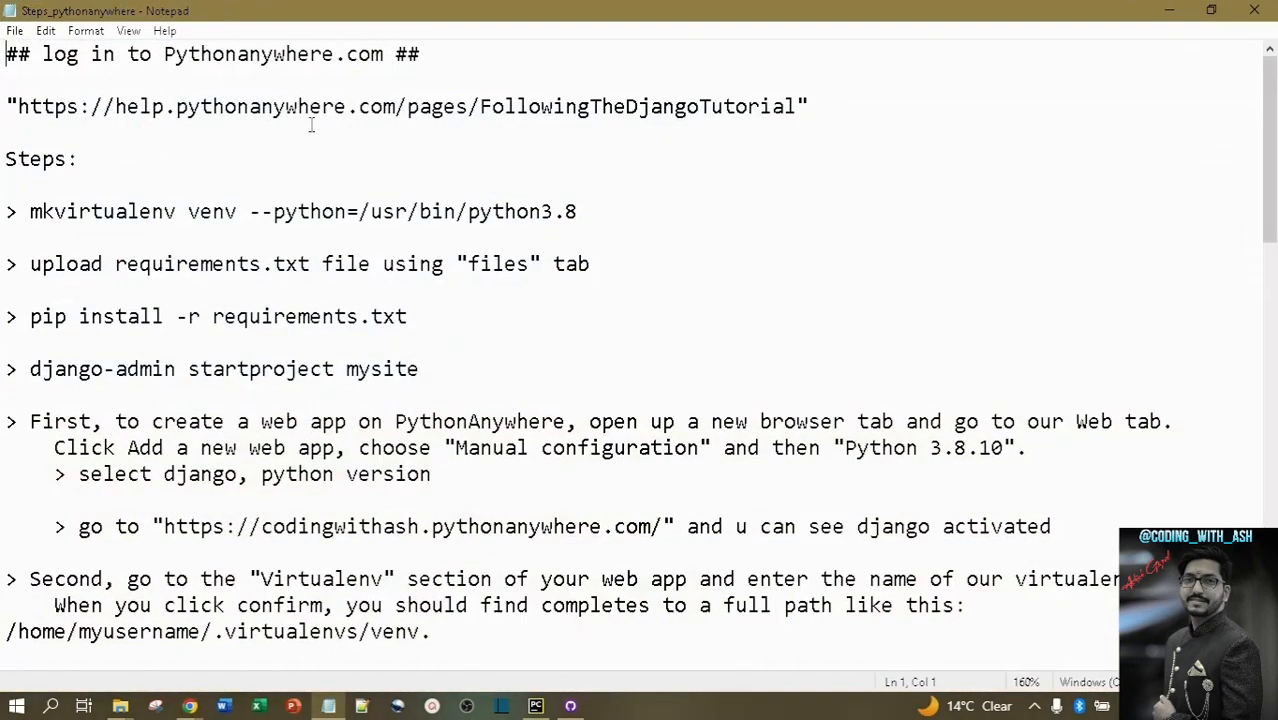
pyautogui.moveTo(433, 60); pyautogui.dragTo(4, 60)
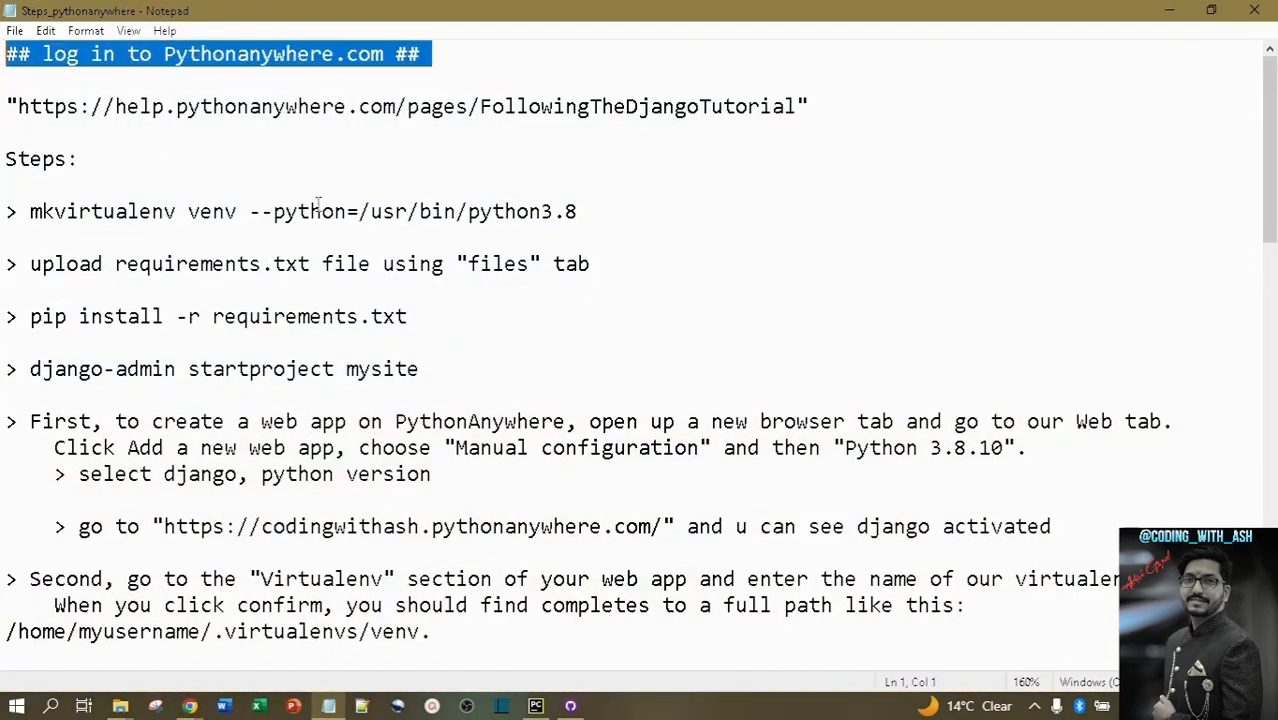
pyautogui.hotkey('alt', 'Tab')
pyautogui.press('Tab')
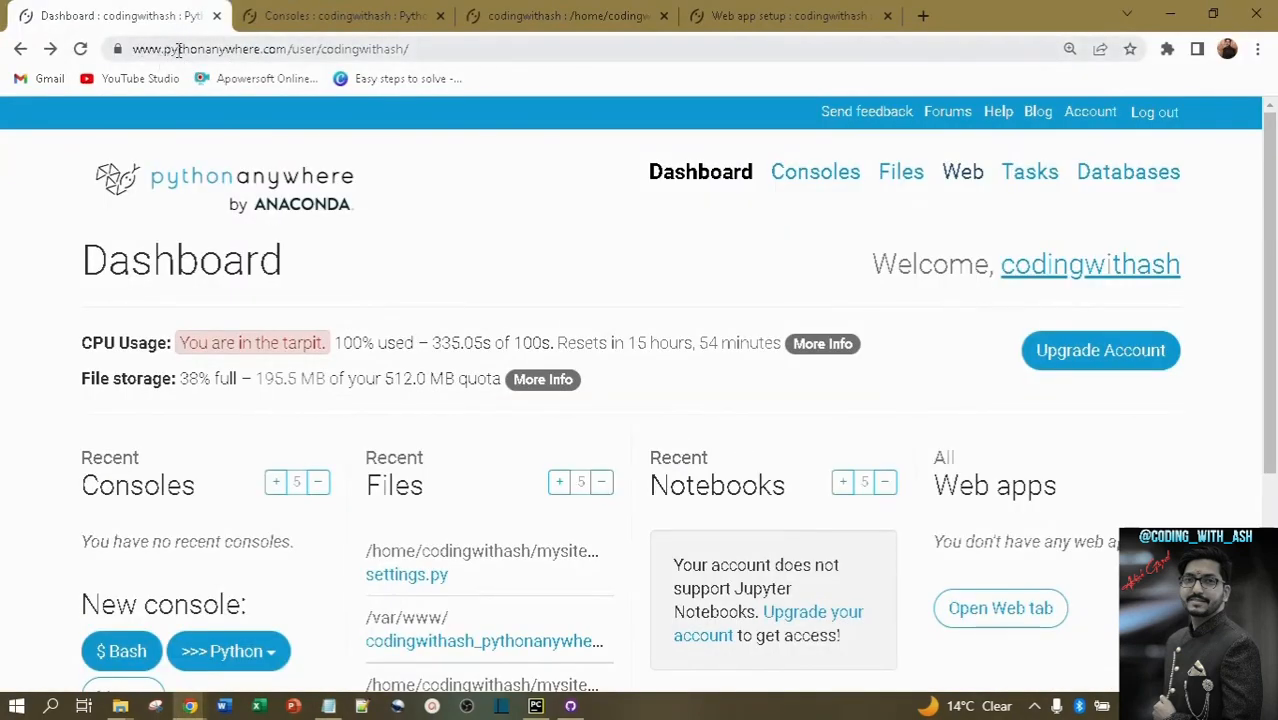
pyautogui.moveTo(329, 49); pyautogui.dragTo(50, 50)
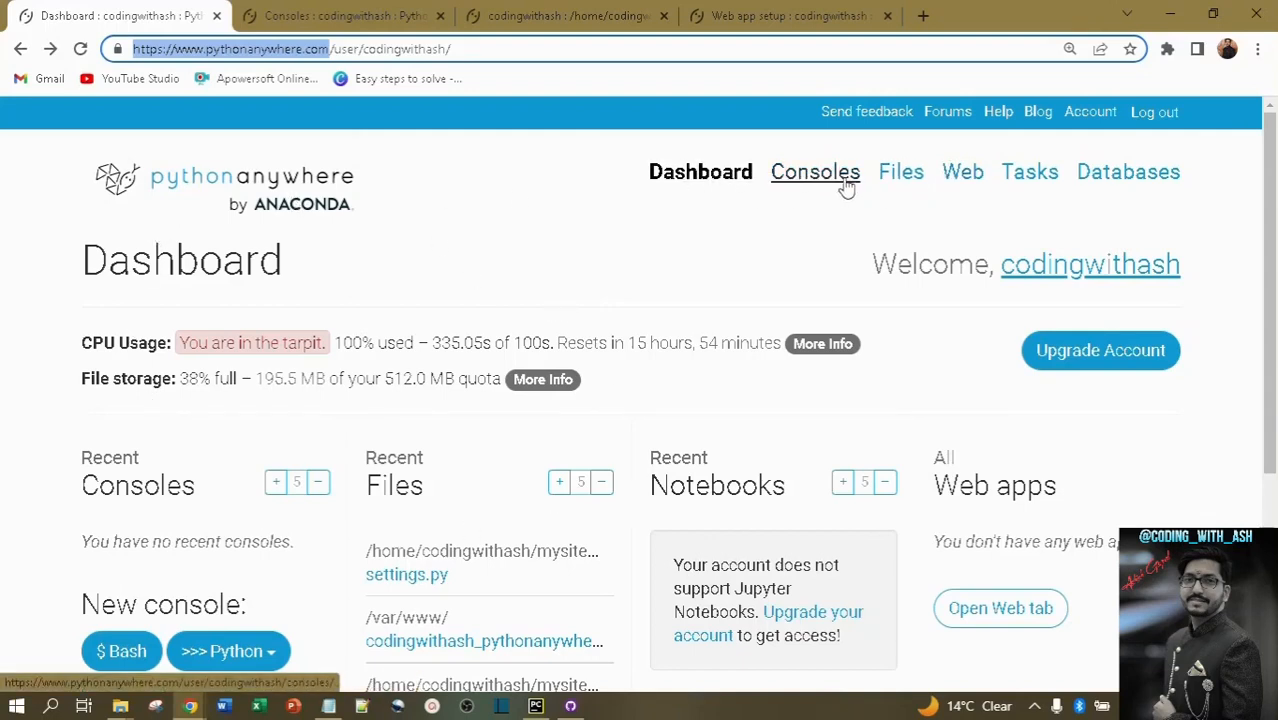
# Look through the PythonAnywhere Dashboard, Consoles, Files and Web pages to review what each one offers.
pyautogui.click(290, 18)
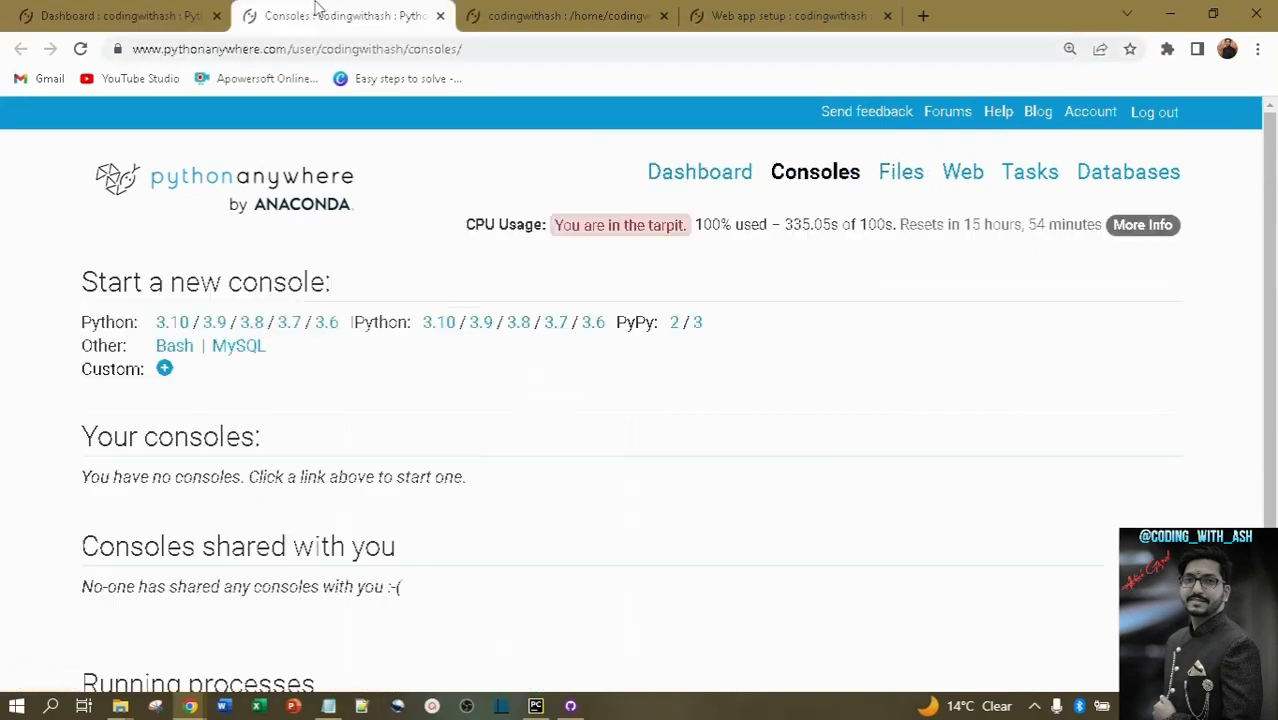
pyautogui.click(567, 18)
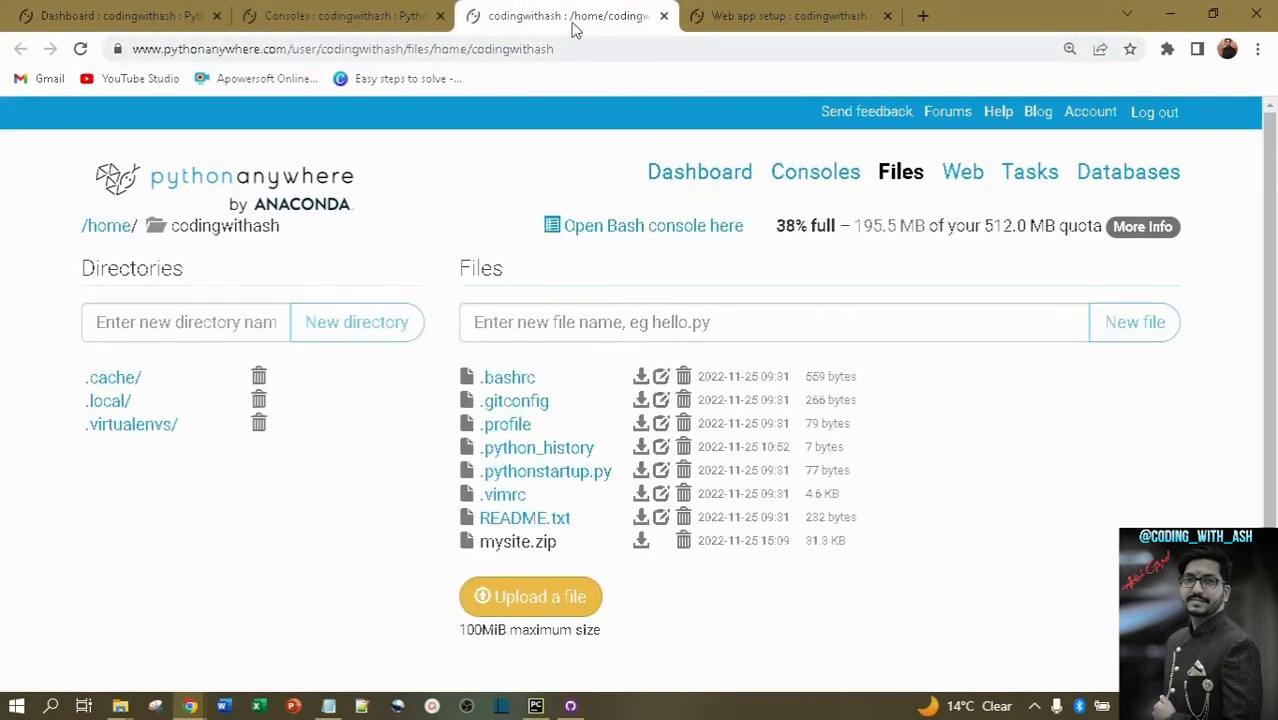
pyautogui.click(757, 18)
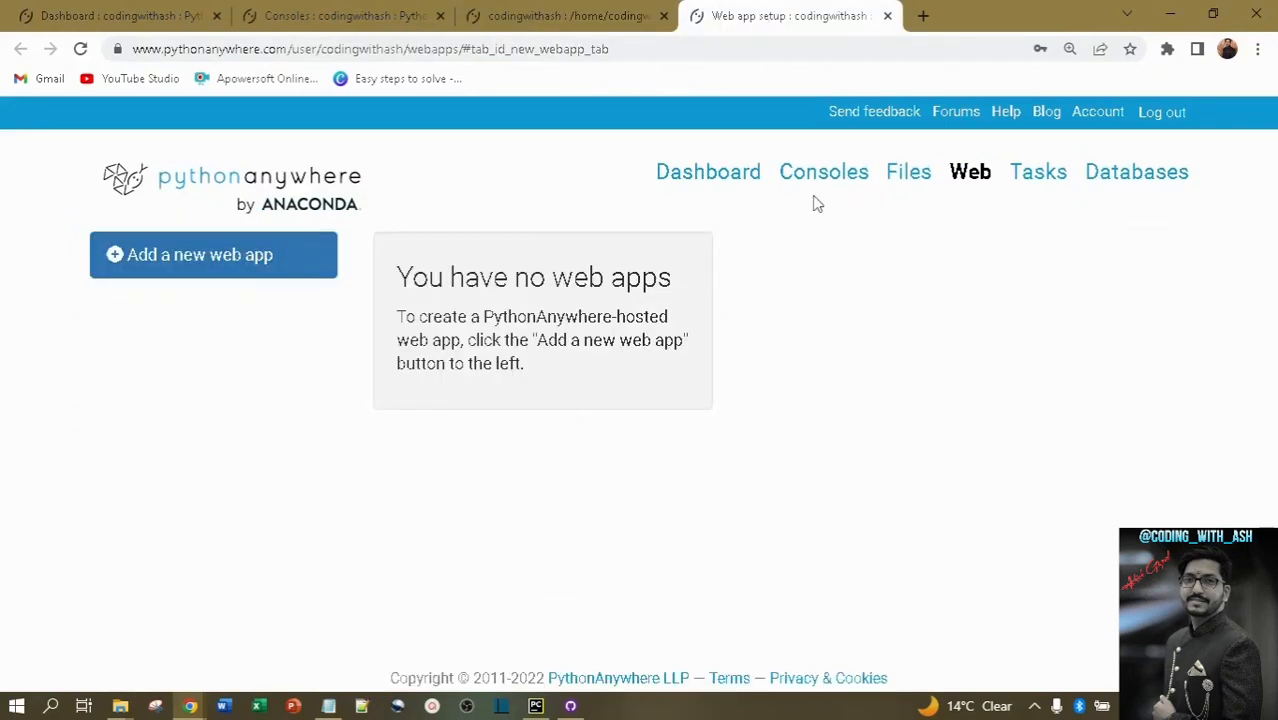
pyautogui.click(127, 17)
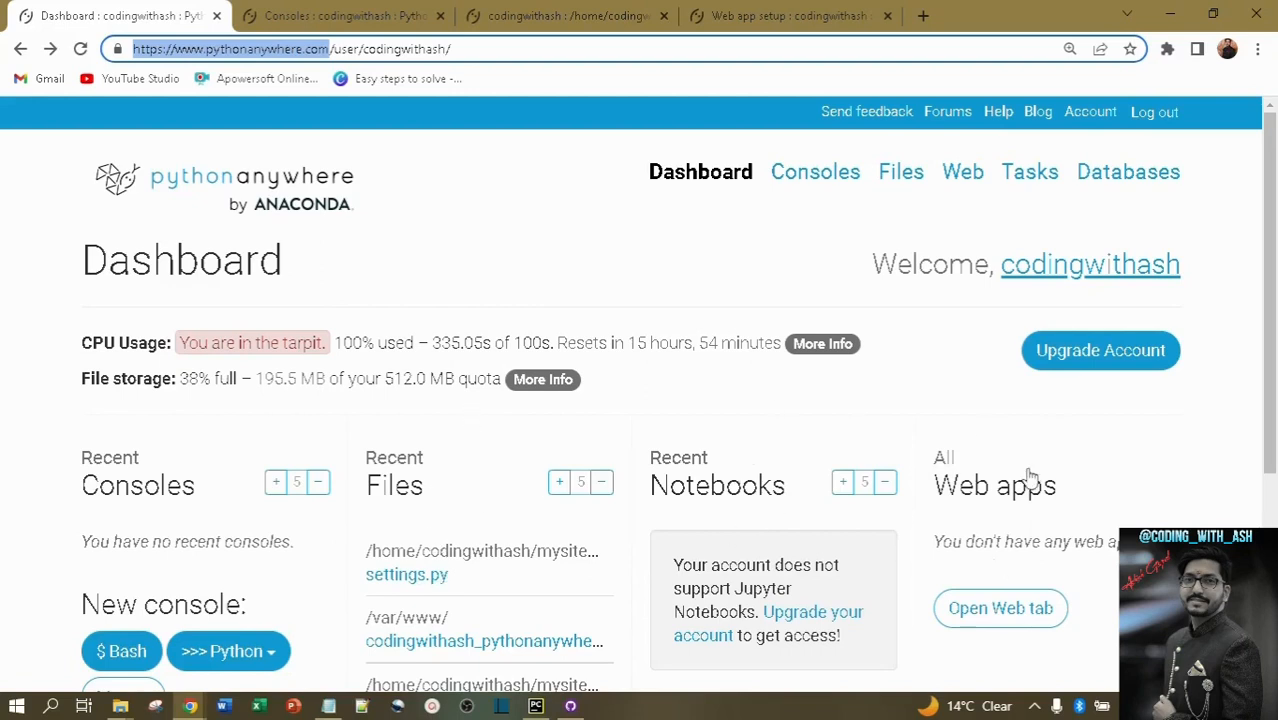
pyautogui.hotkey('ctrl', 'Tab')
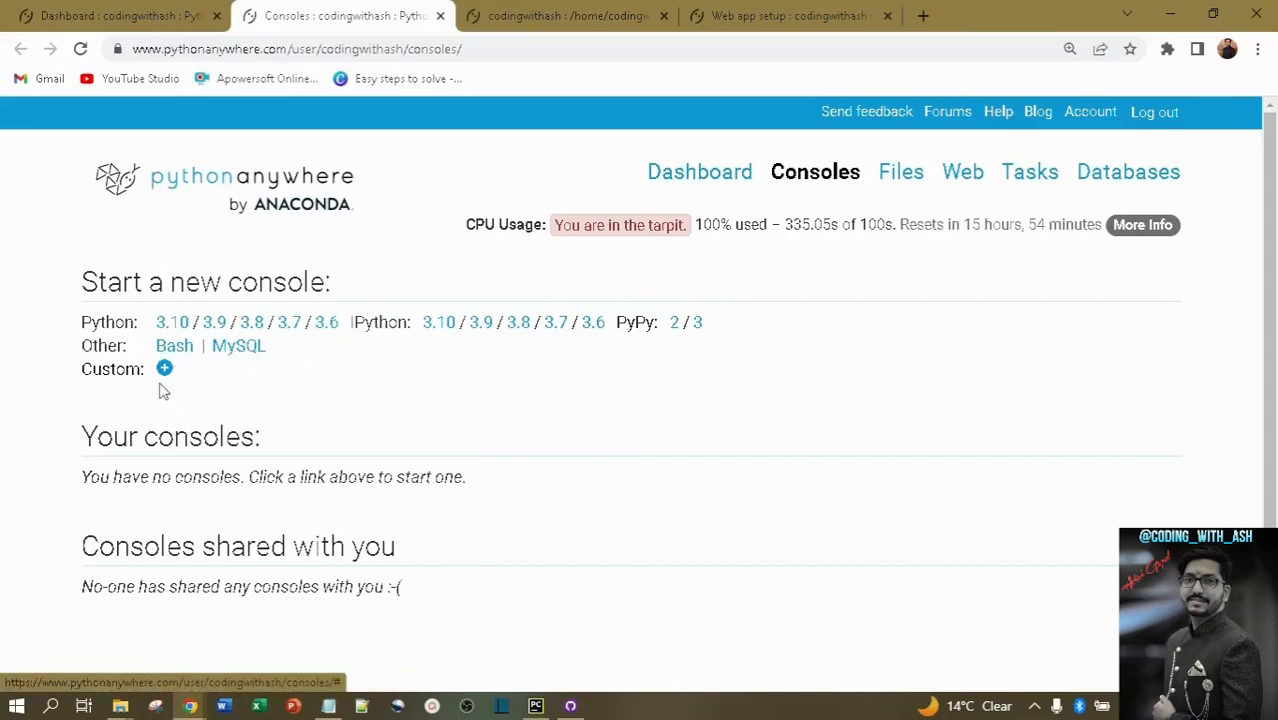
pyautogui.click(575, 16)
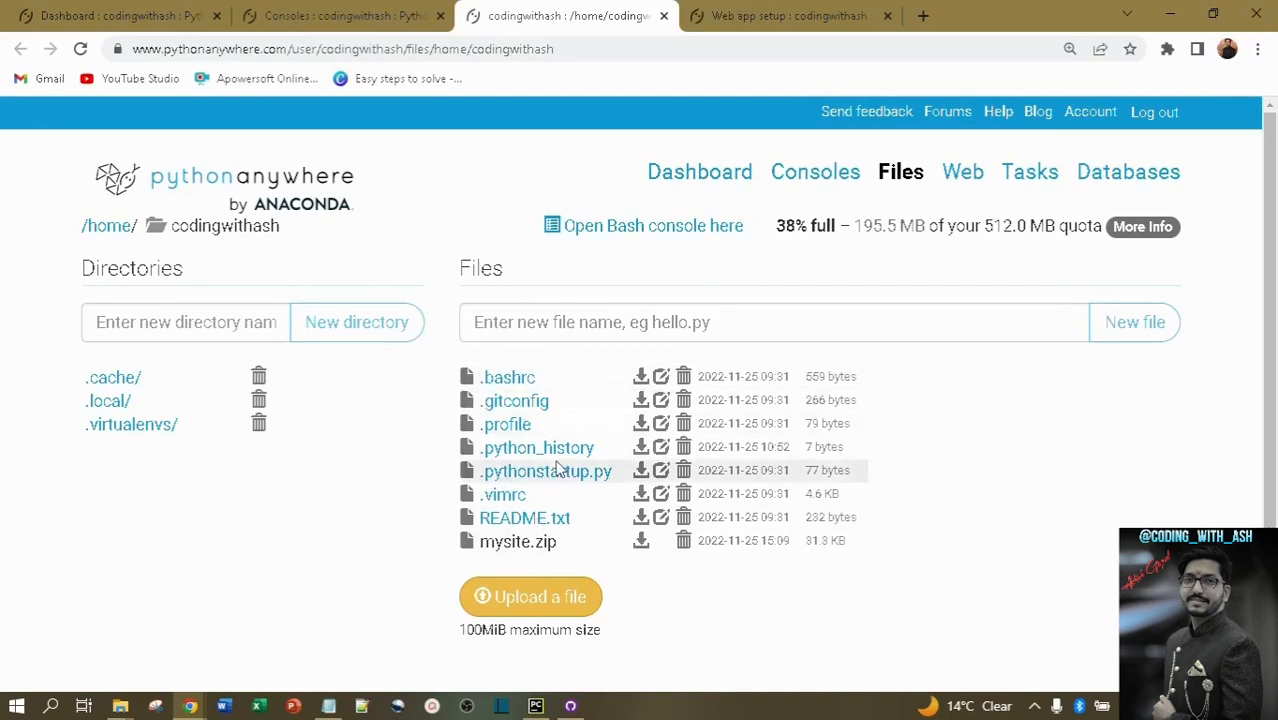
pyautogui.click(838, 17)
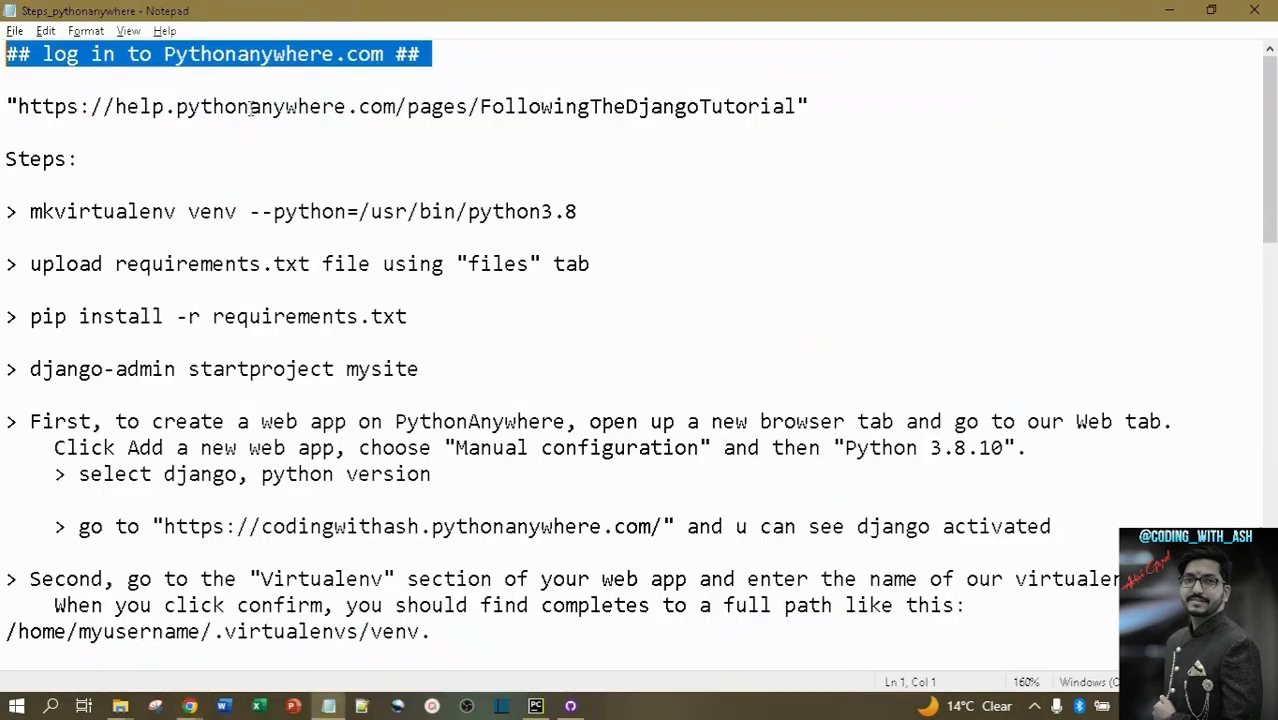
# Copy the FollowingTheDjangoTutorial help link, without its quotation marks, from the Notepad notes.
pyautogui.moveTo(435, 69); pyautogui.dragTo(3, 28)
pyautogui.tripleClick(5, 107)
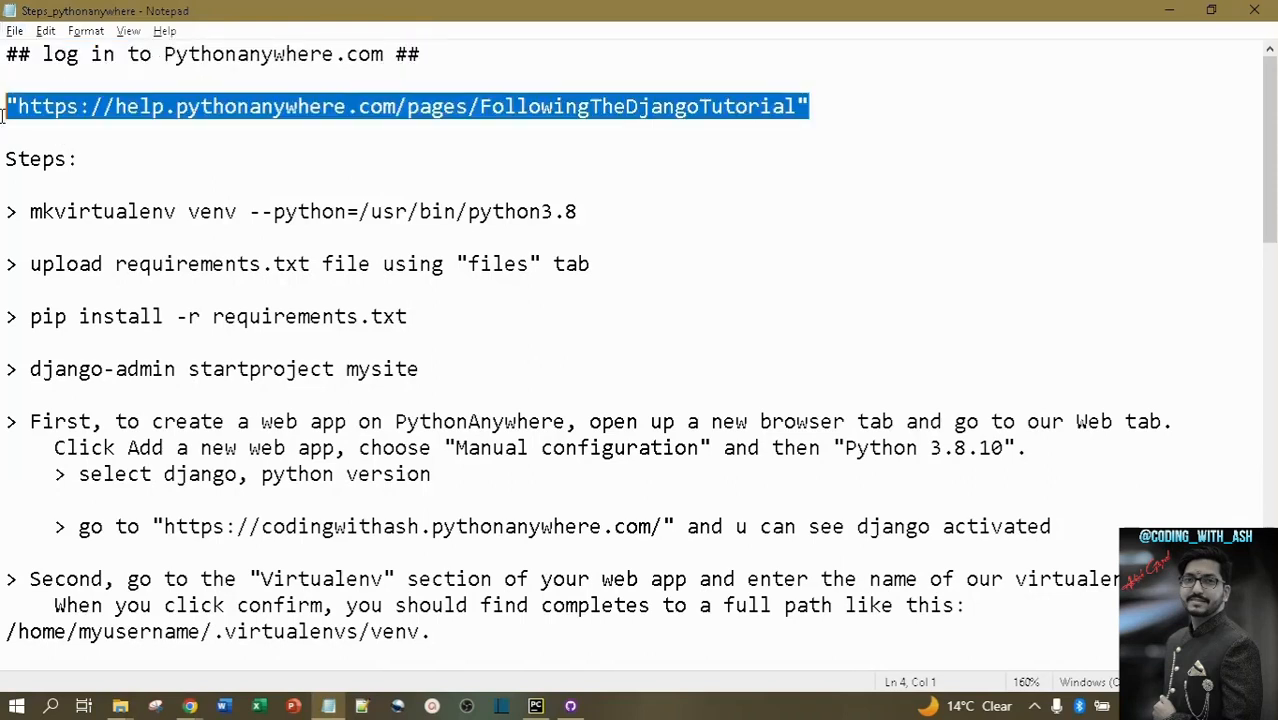
pyautogui.click(18, 107)
pyautogui.moveTo(18, 107); pyautogui.dragTo(796, 113)
pyautogui.hotkey('ctrl', 'c')
# Open the copied Django tutorial link in a new Chrome window and skim through the guide.
pyautogui.hotkey('alt', 'Tab')
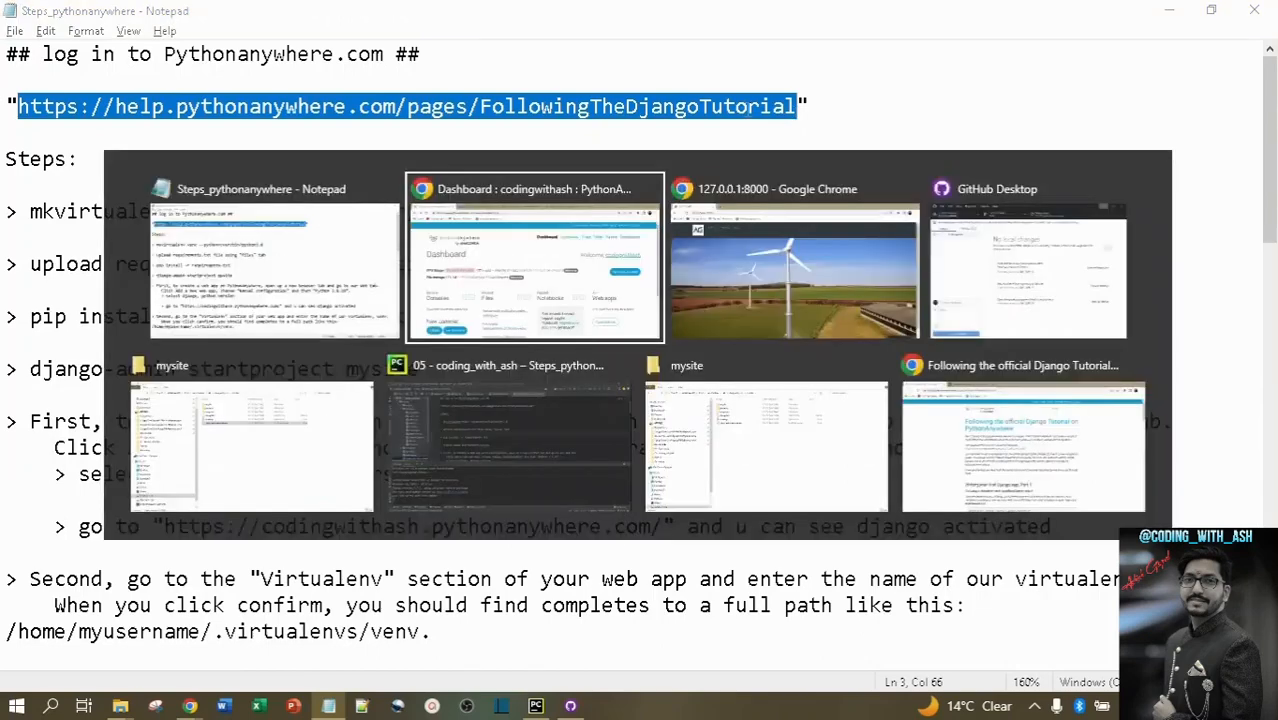
pyautogui.hotkey('ctrl', 'n')
pyautogui.hotkey('ctrl', 'v')
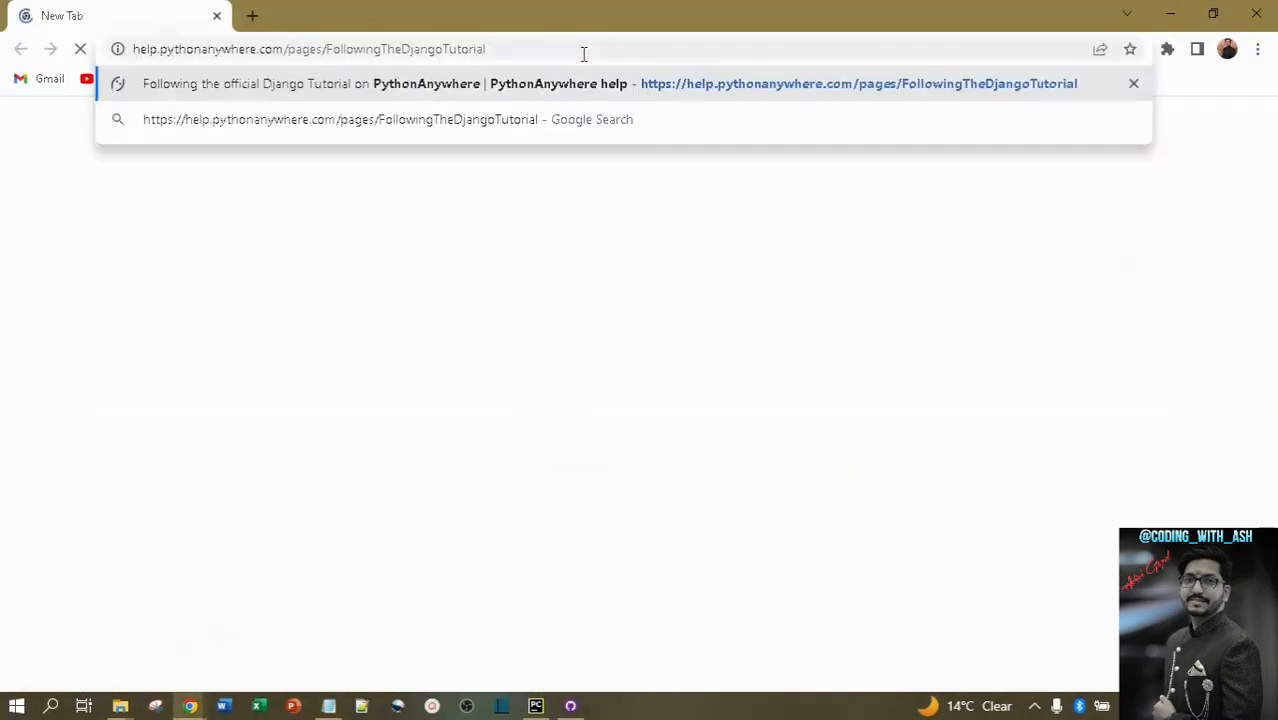
pyautogui.press('Return')
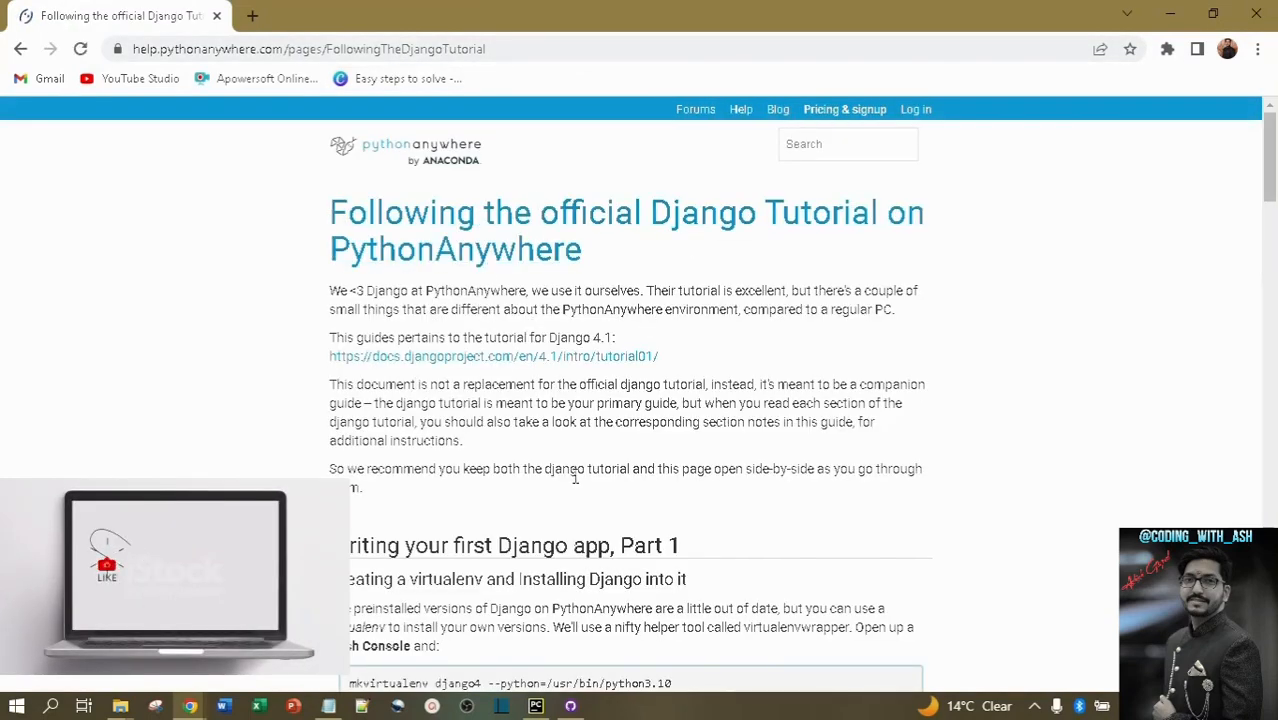
pyautogui.scroll(-15, 573, 478)
pyautogui.scroll(15, 577, 479)
pyautogui.scroll(-15, 577, 479)
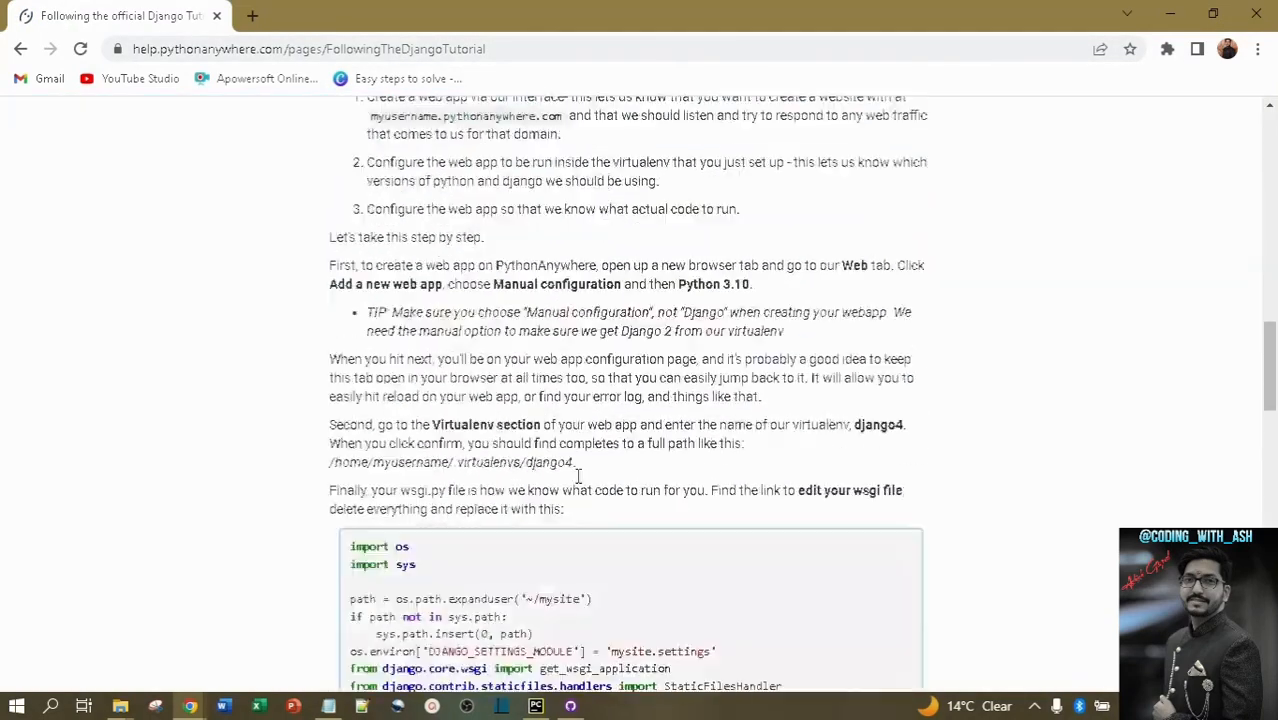
pyautogui.scroll(15, 579, 476)
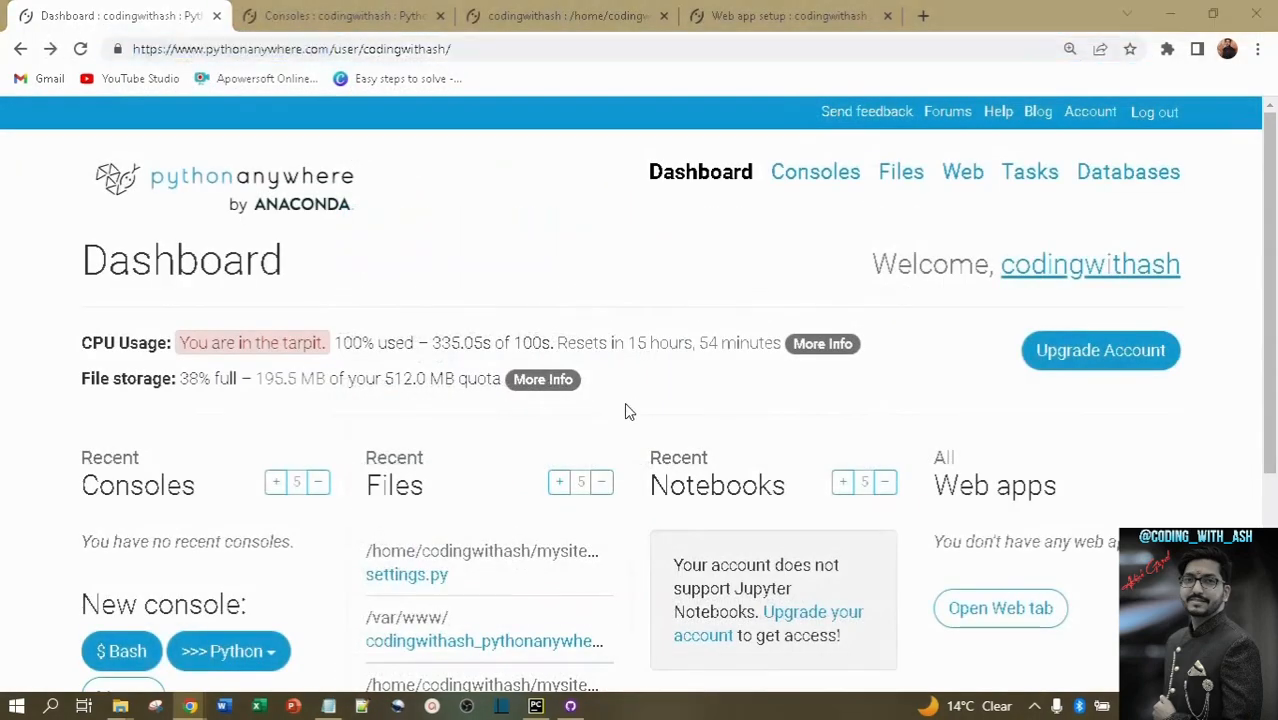
# Return to the Notepad notes and examine the mkvirtualenv command by highlighting the whole line and its venv name.
pyautogui.hotkey('alt', 'Tab')
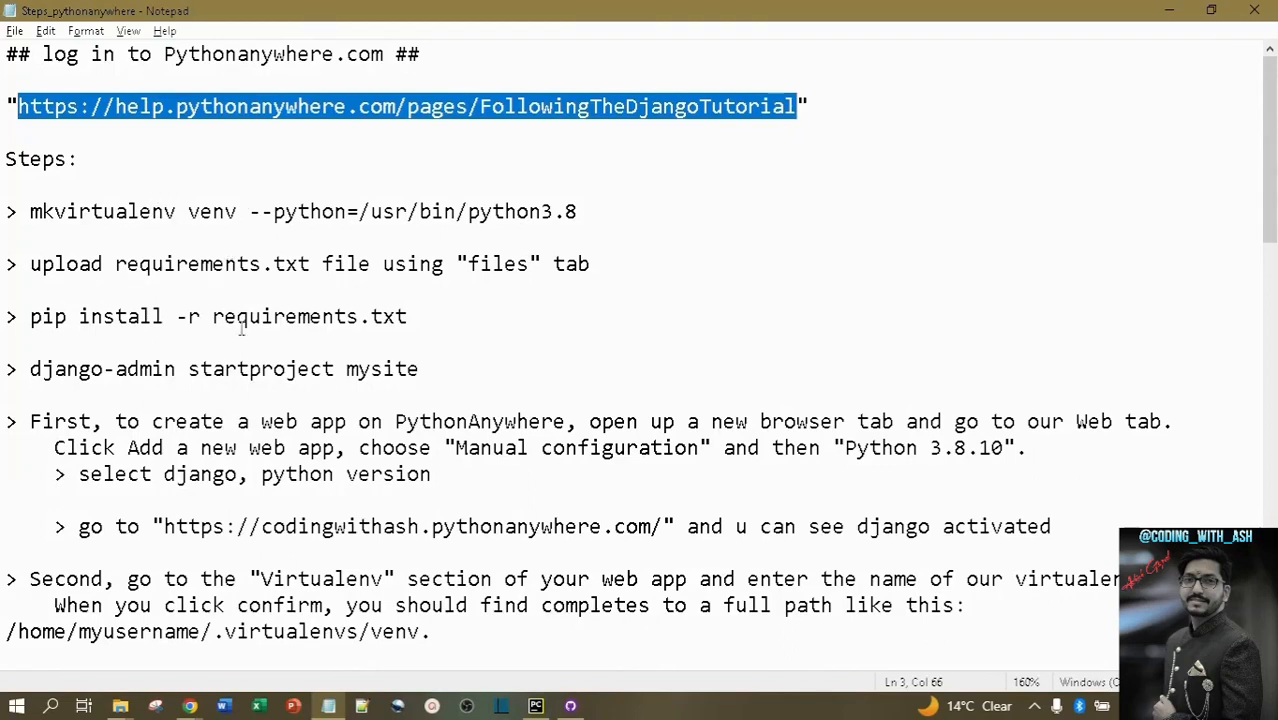
pyautogui.moveTo(90, 160); pyautogui.dragTo(3, 165)
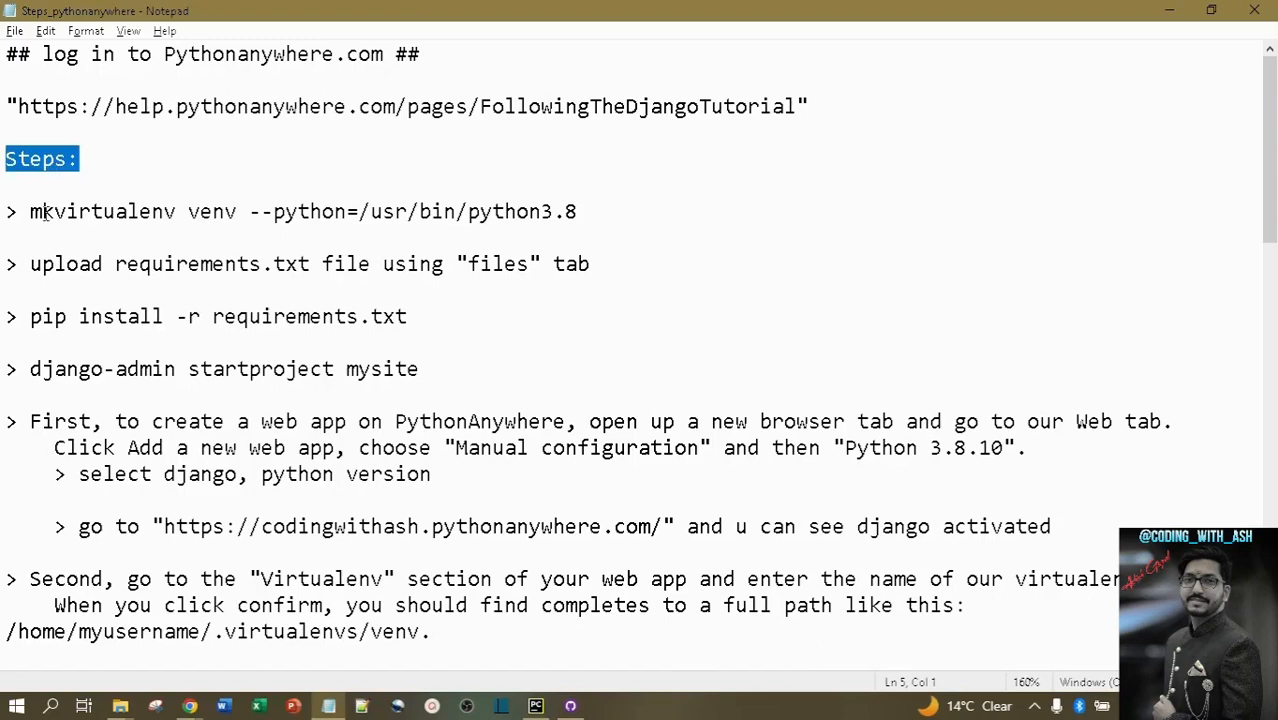
pyautogui.moveTo(31, 213); pyautogui.dragTo(606, 212)
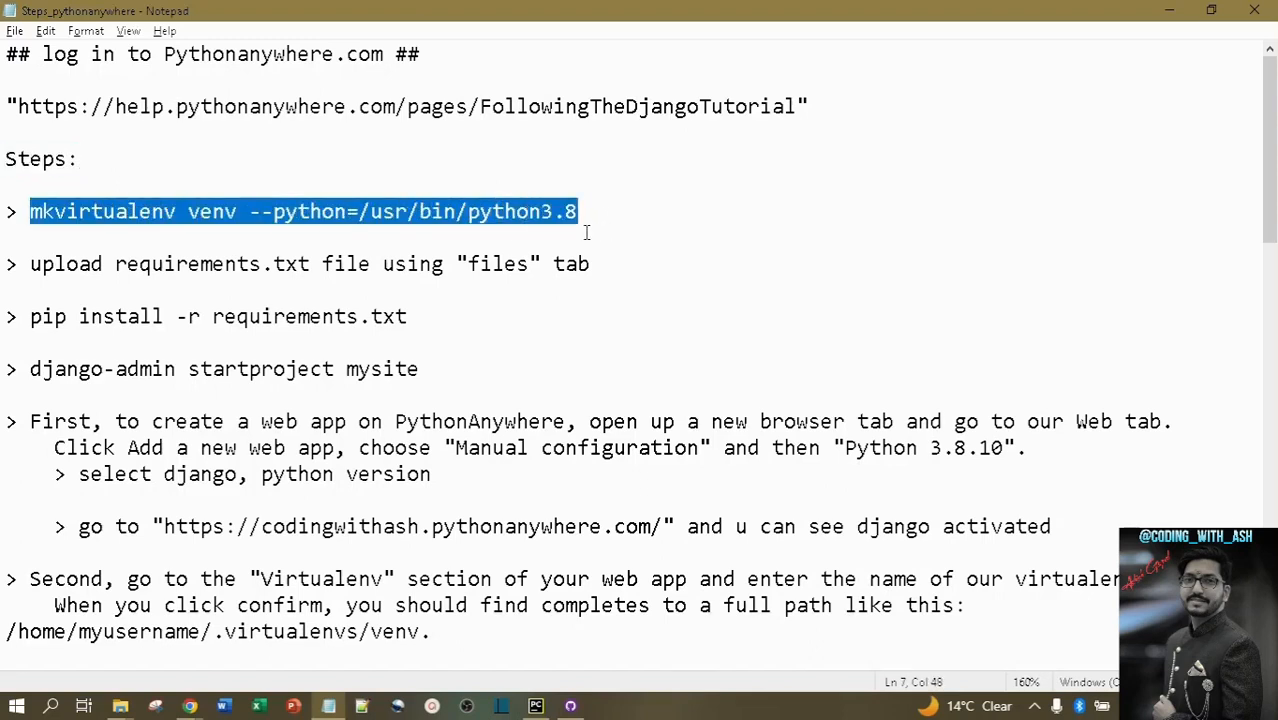
pyautogui.click(606, 215)
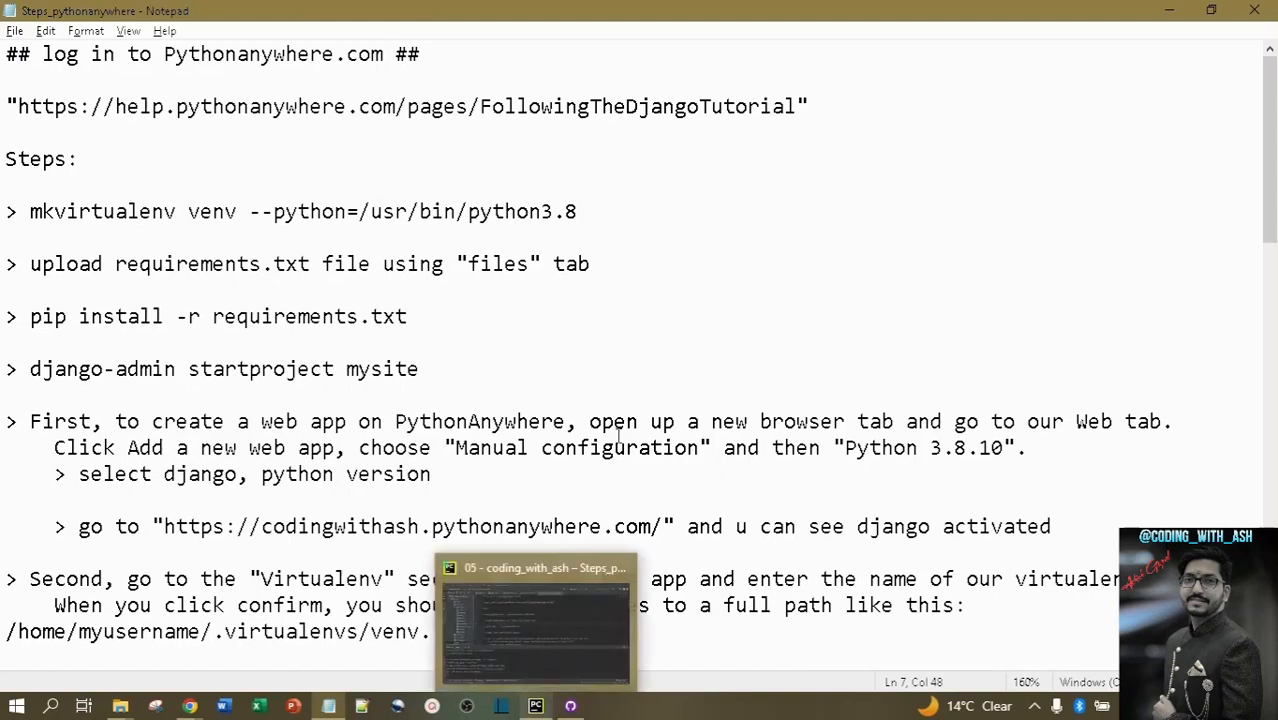
pyautogui.click(556, 287)
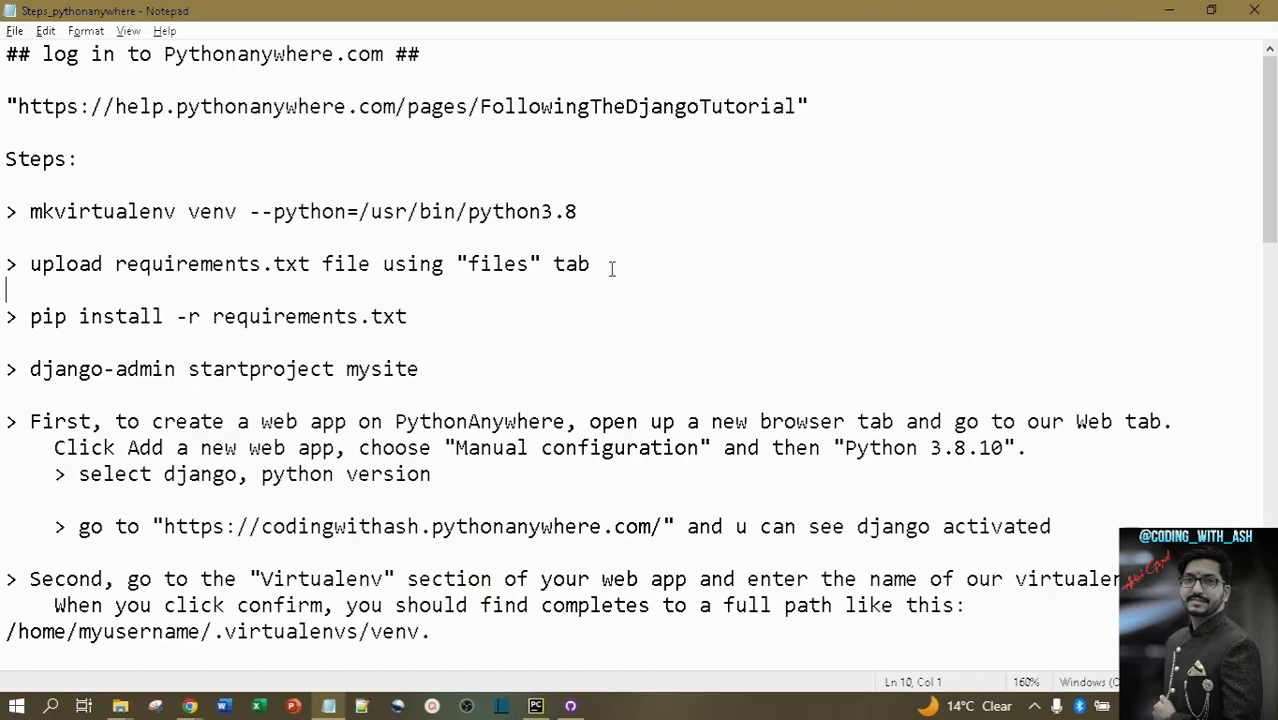
pyautogui.moveTo(600, 215); pyautogui.dragTo(28, 213)
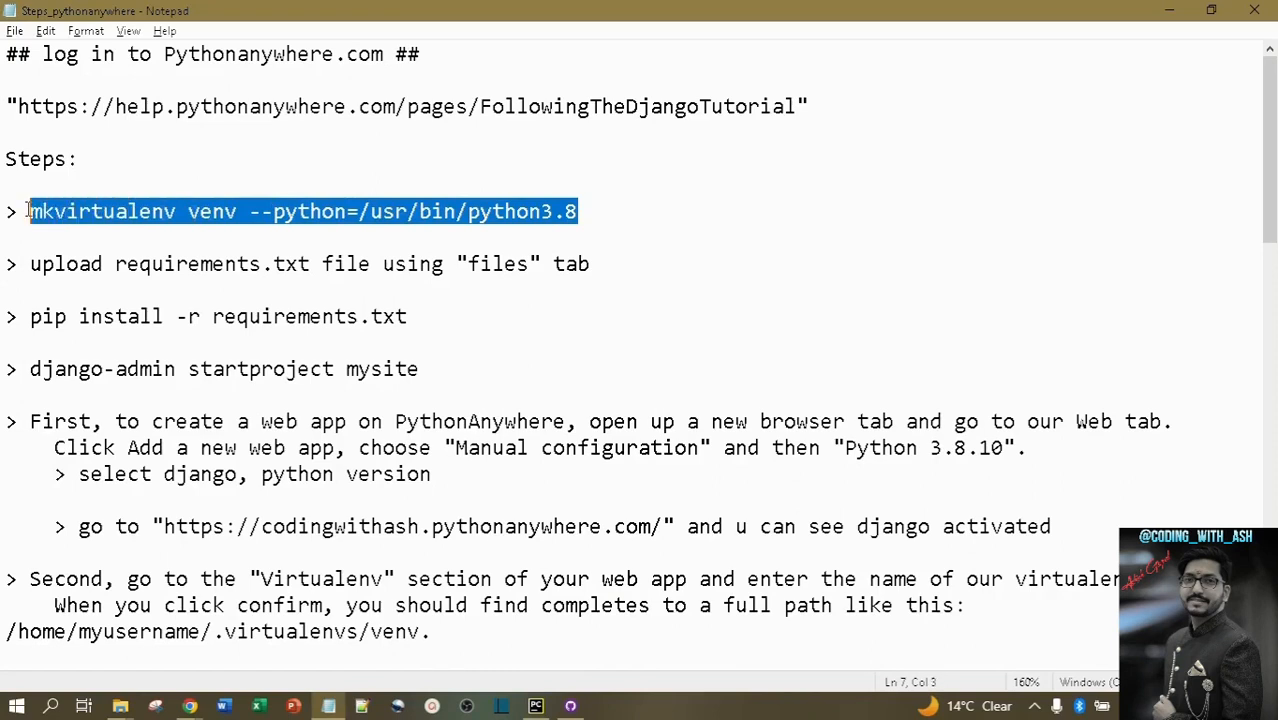
pyautogui.click(80, 213)
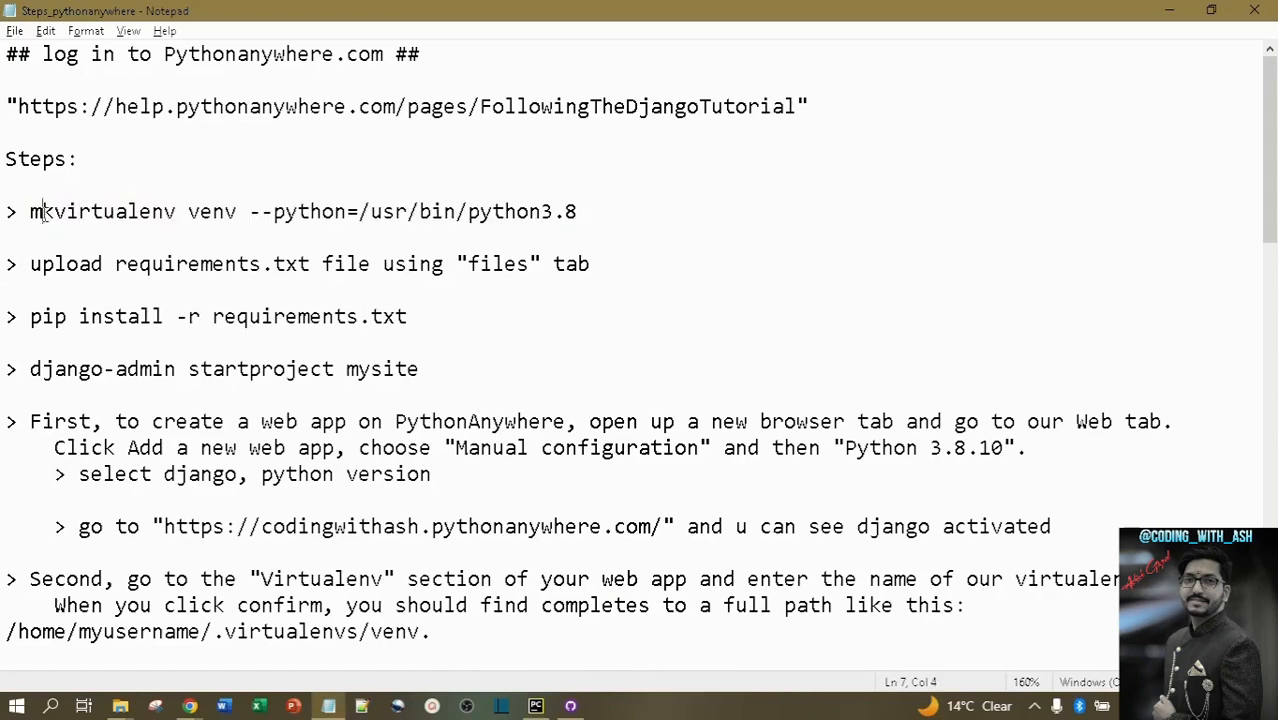
pyautogui.doubleClick(44, 213)
pyautogui.doubleClick(220, 214)
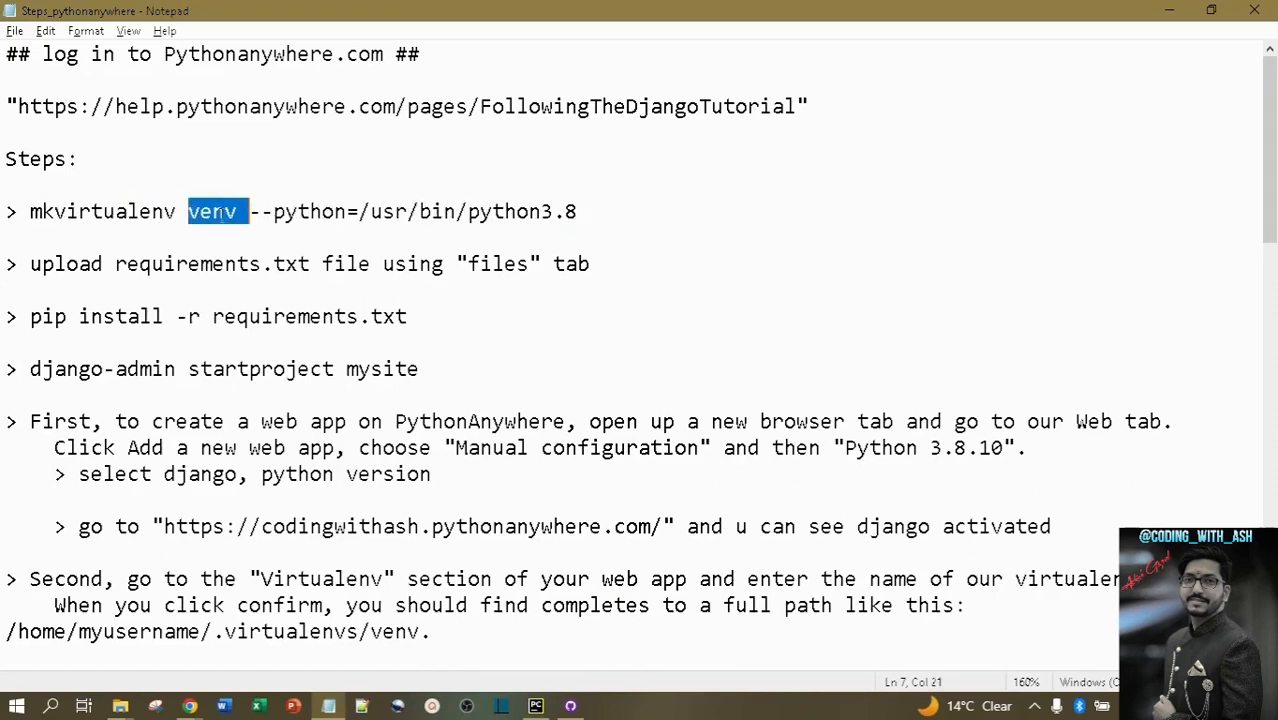
# Copy the full command mkvirtualenv venv --python=/usr/bin/python3.8 from the Notepad notes.
pyautogui.click(285, 214)
pyautogui.click(577, 213)
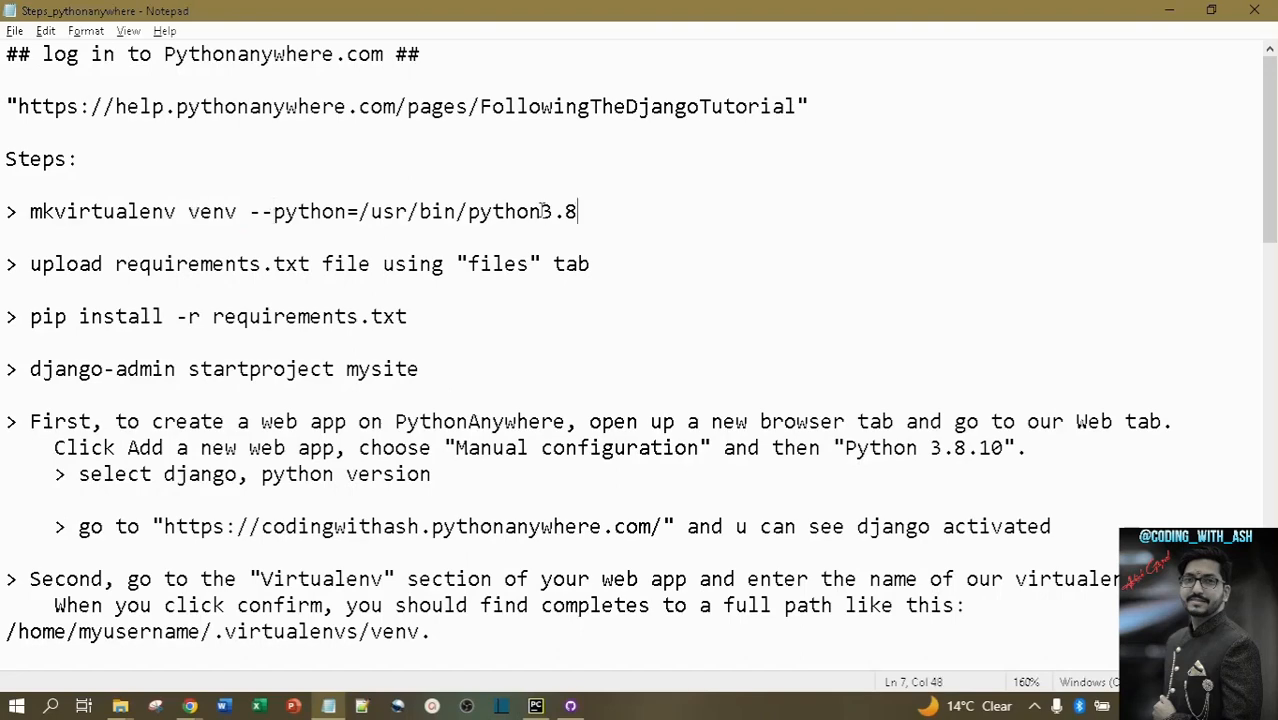
pyautogui.moveTo(577, 213); pyautogui.dragTo(32, 212)
# Switch to PythonAnywhere in Chrome and open a Bash console in the home directory from the Files page.
pyautogui.hotkey('alt', 'Tab')
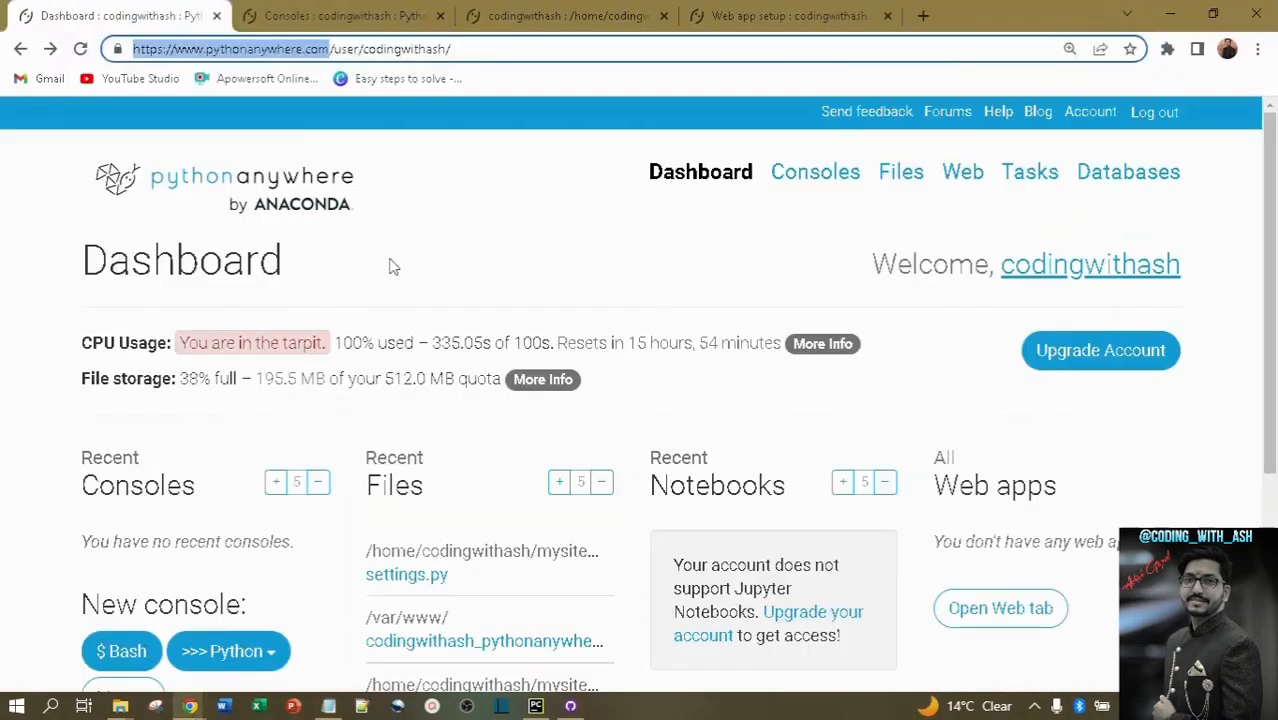
pyautogui.click(340, 16)
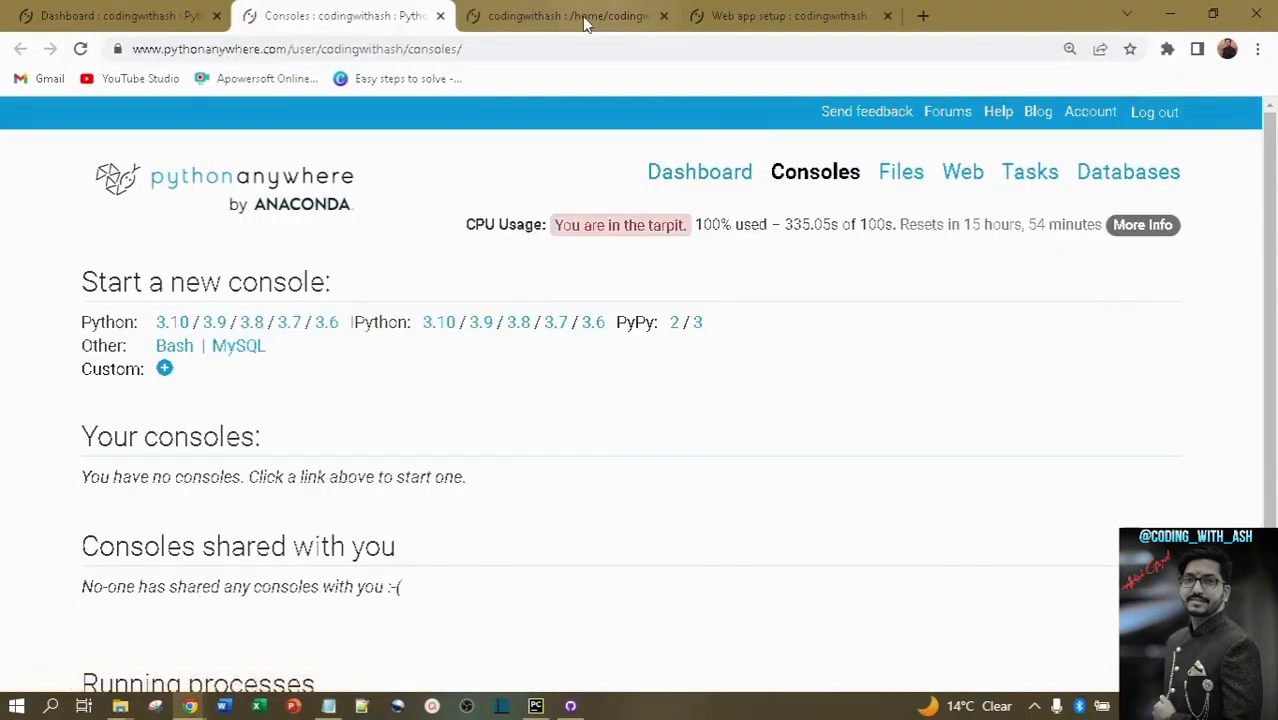
pyautogui.click(585, 17)
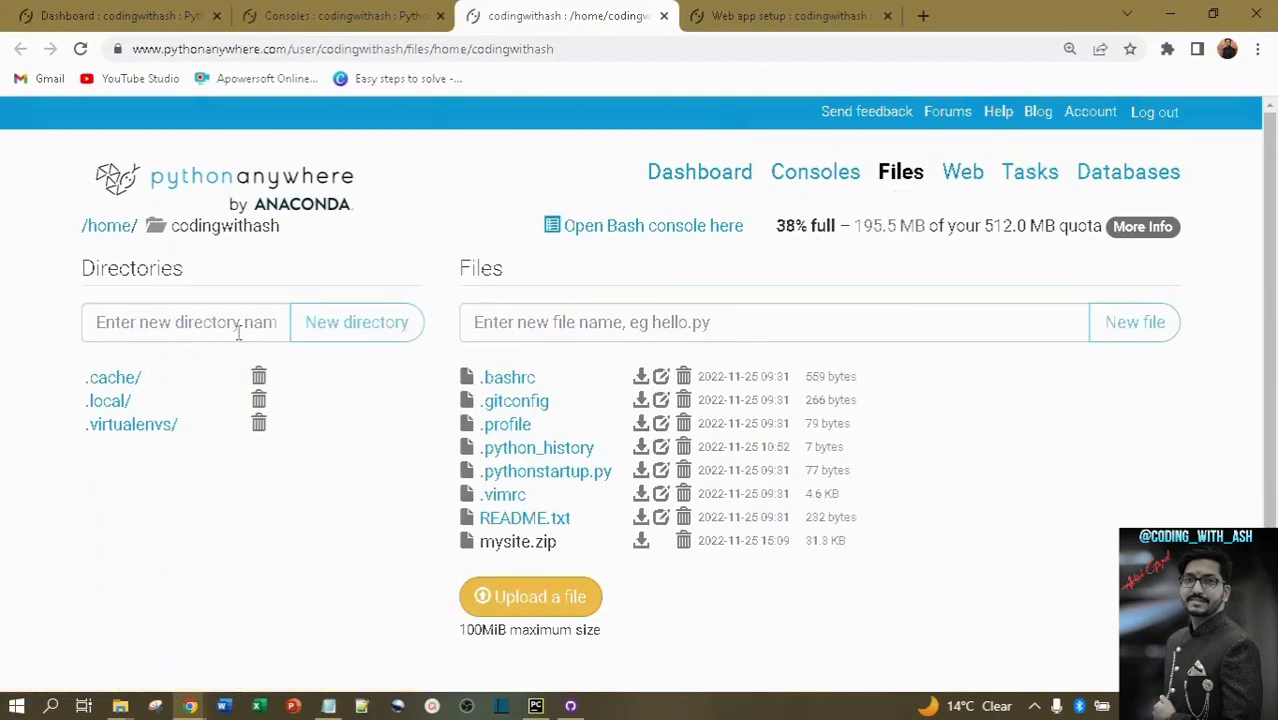
pyautogui.doubleClick(240, 231)
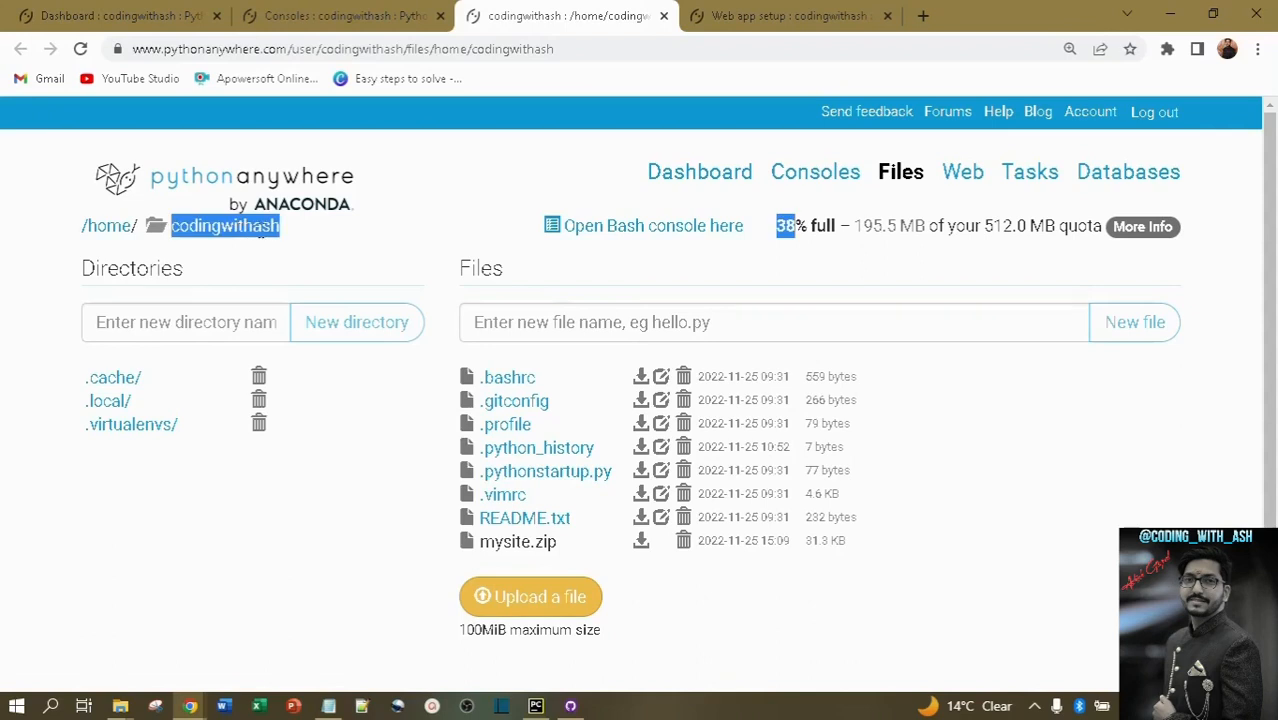
pyautogui.click(380, 234)
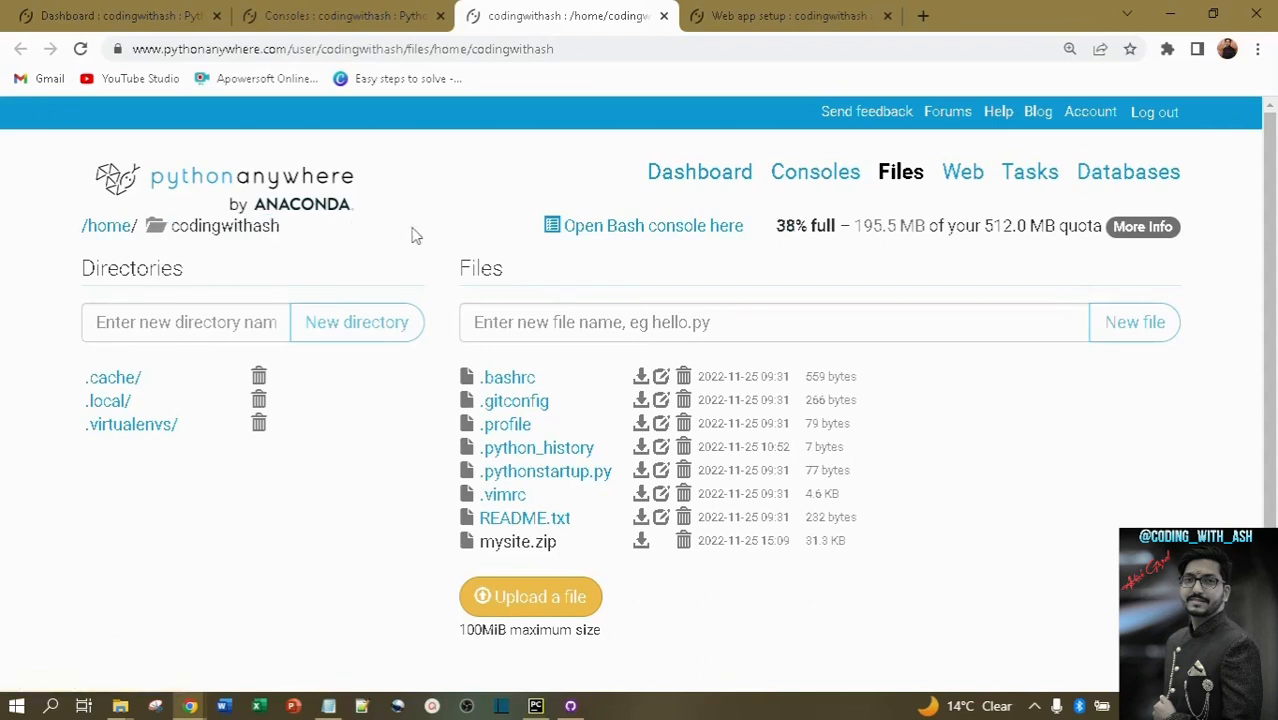
pyautogui.click(644, 230)
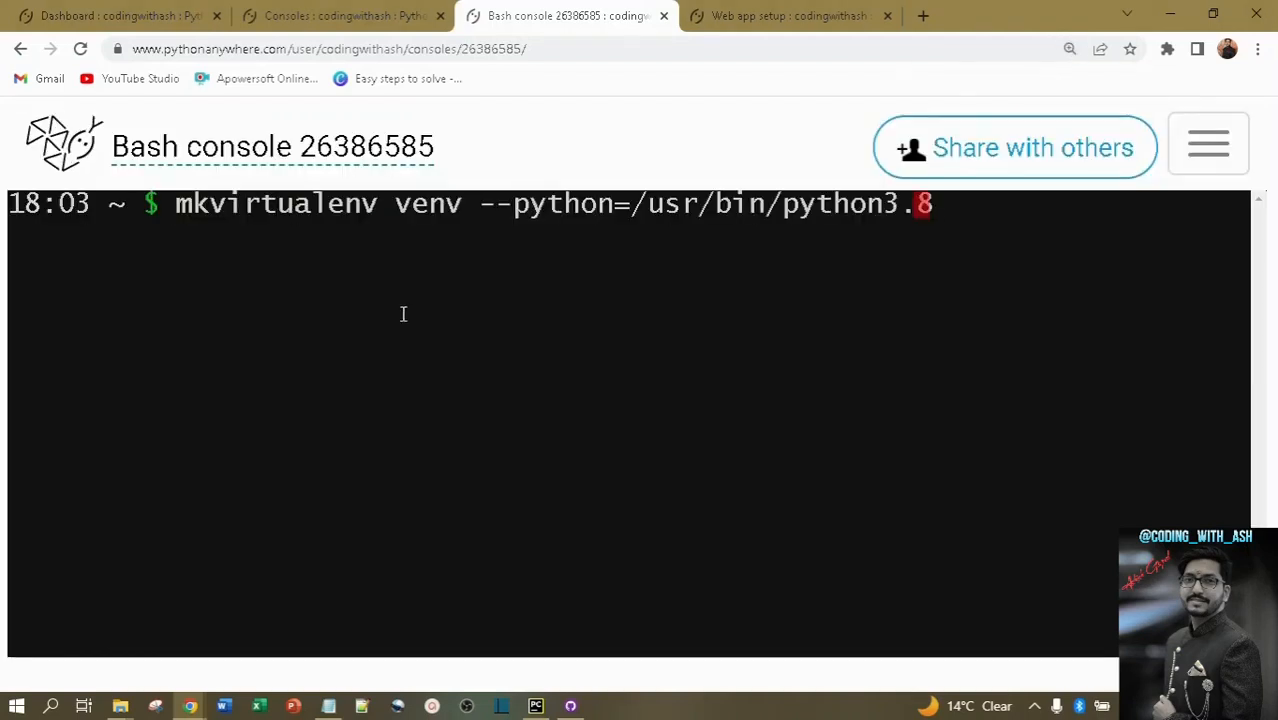
# Create the virtual environment by running mkvirtualenv venv --python=/usr/bin/python3.8 in the Bash console, and clear the console output.
pyautogui.press('Return')
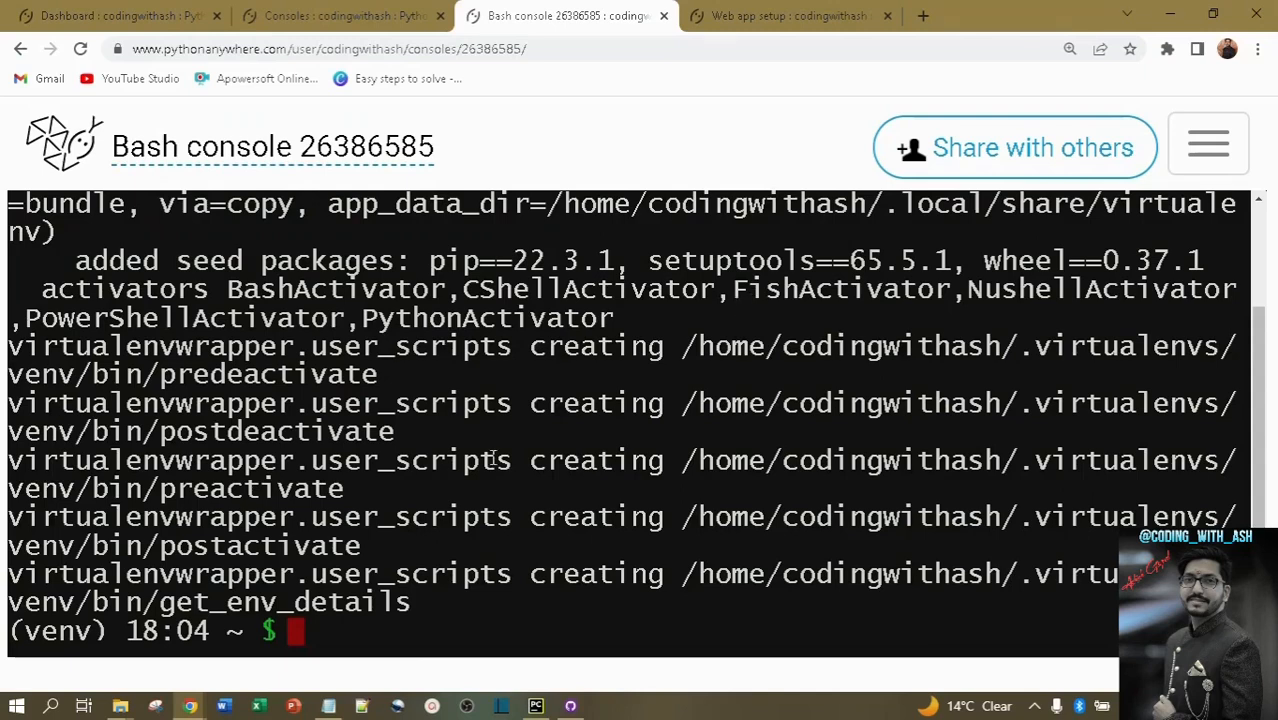
pyautogui.write('cle')
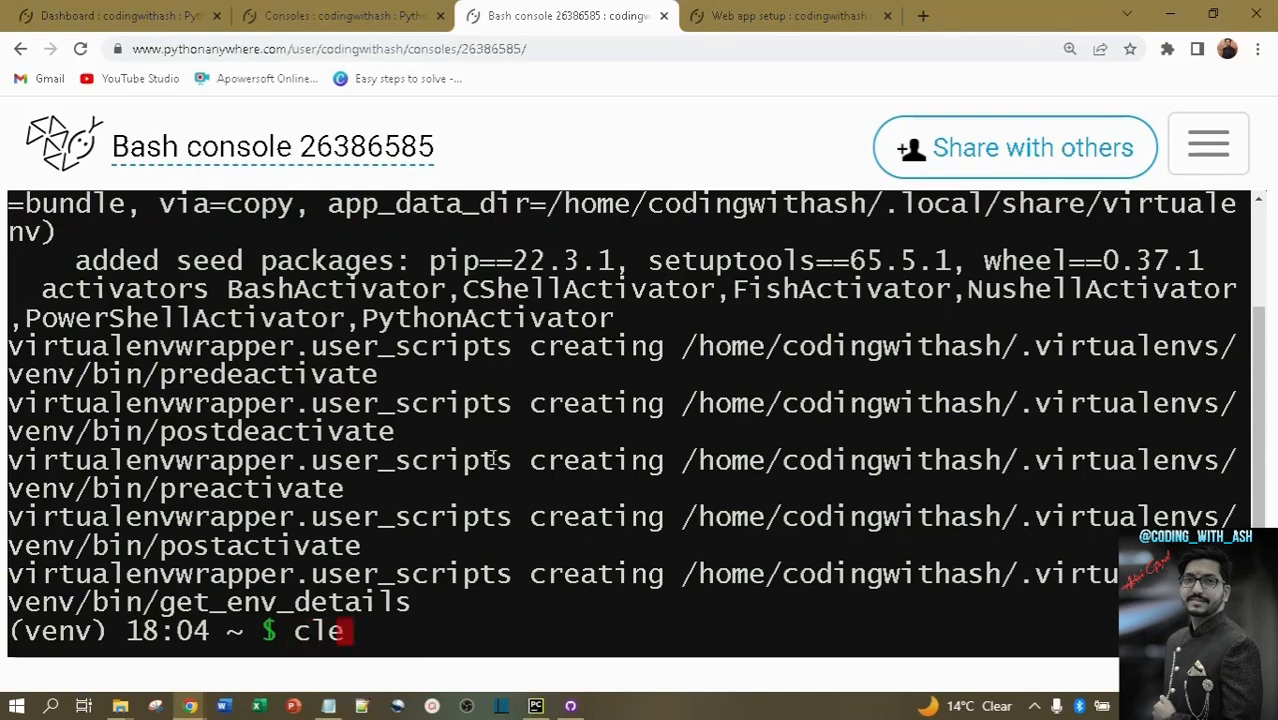
pyautogui.write('ar')
pyautogui.press('Return')
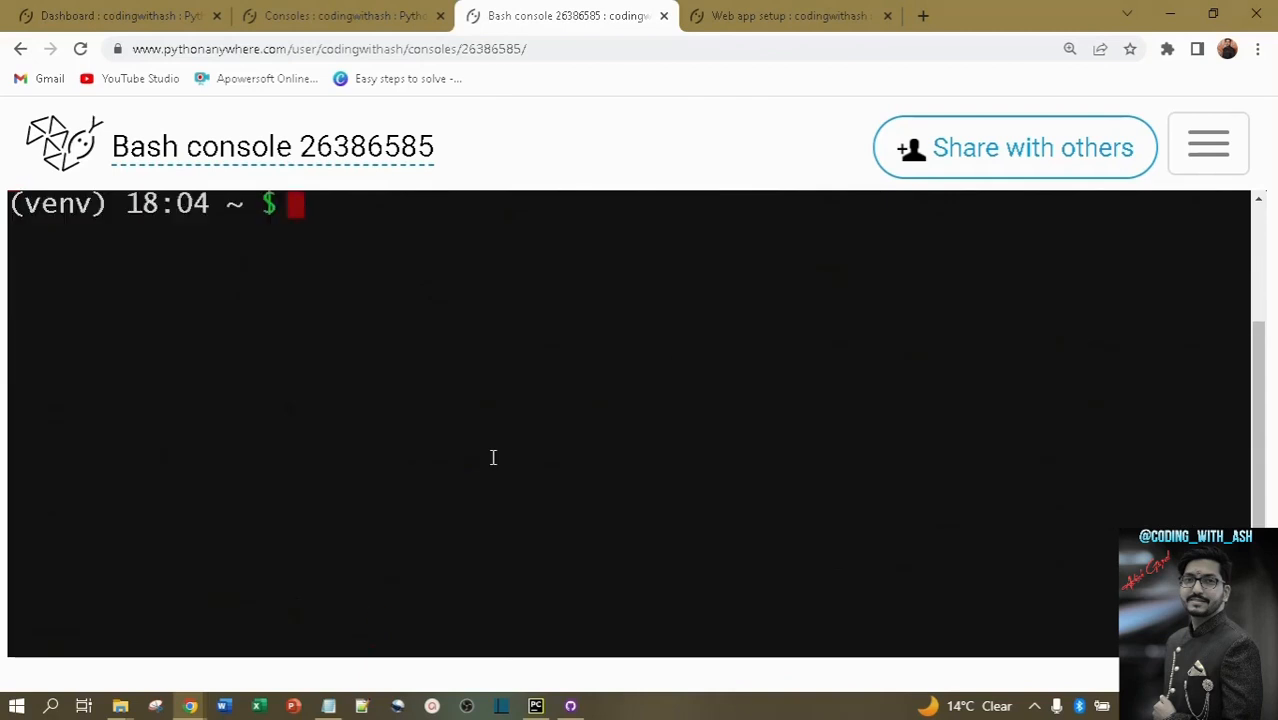
# Review the requirements.txt upload instruction in the Notepad notes, and open the PythonAnywhere Files page beside the Bash console.
pyautogui.click(328, 705)
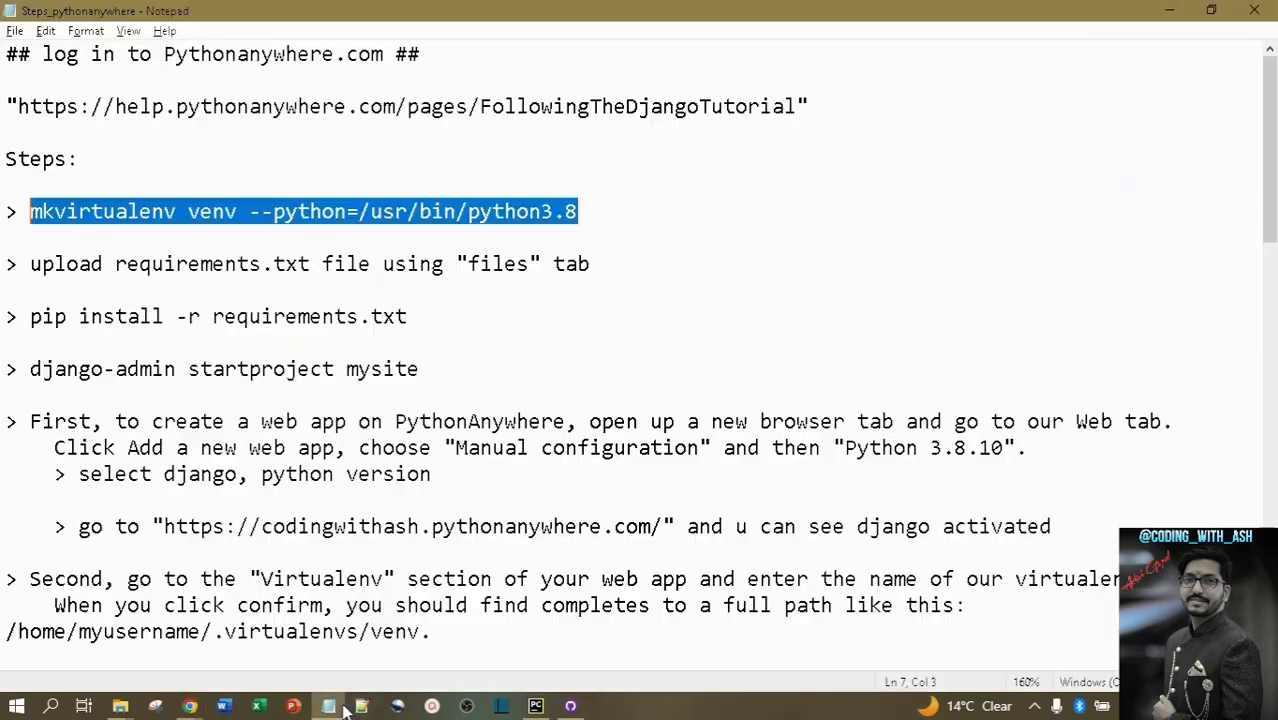
pyautogui.moveTo(30, 264); pyautogui.dragTo(590, 264)
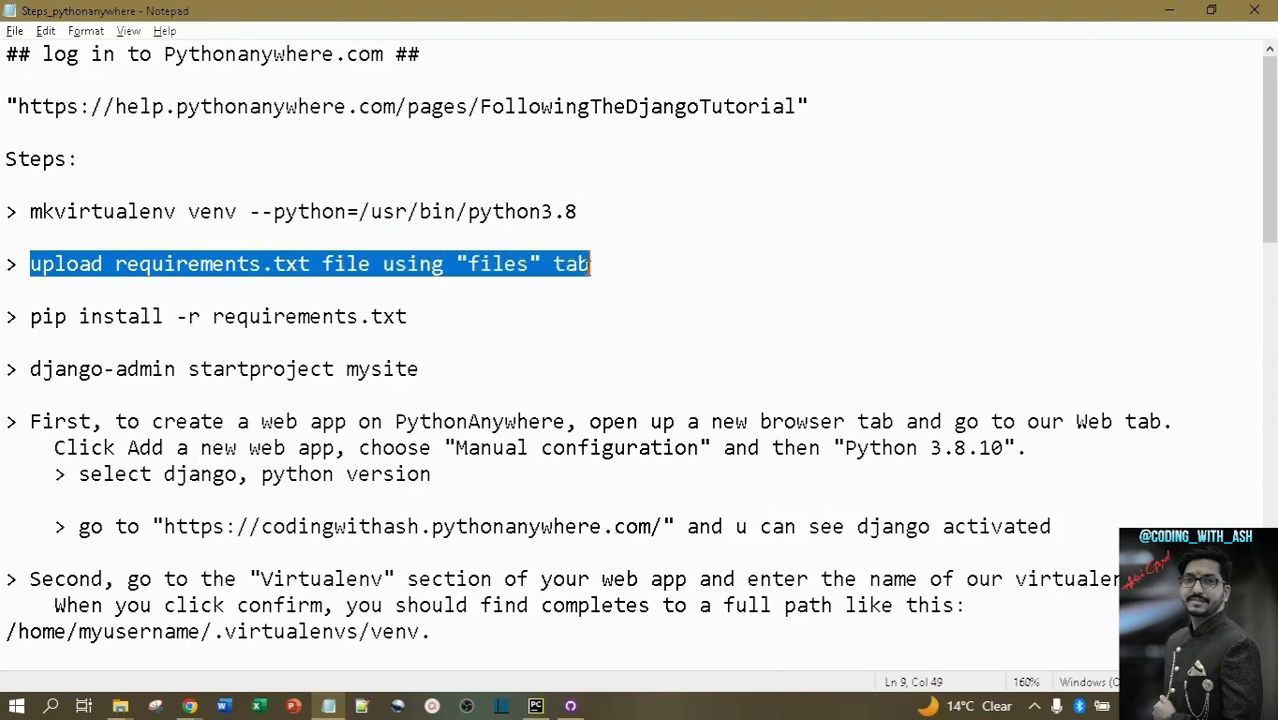
pyautogui.hotkey('alt', 'Tab')
pyautogui.click(343, 16)
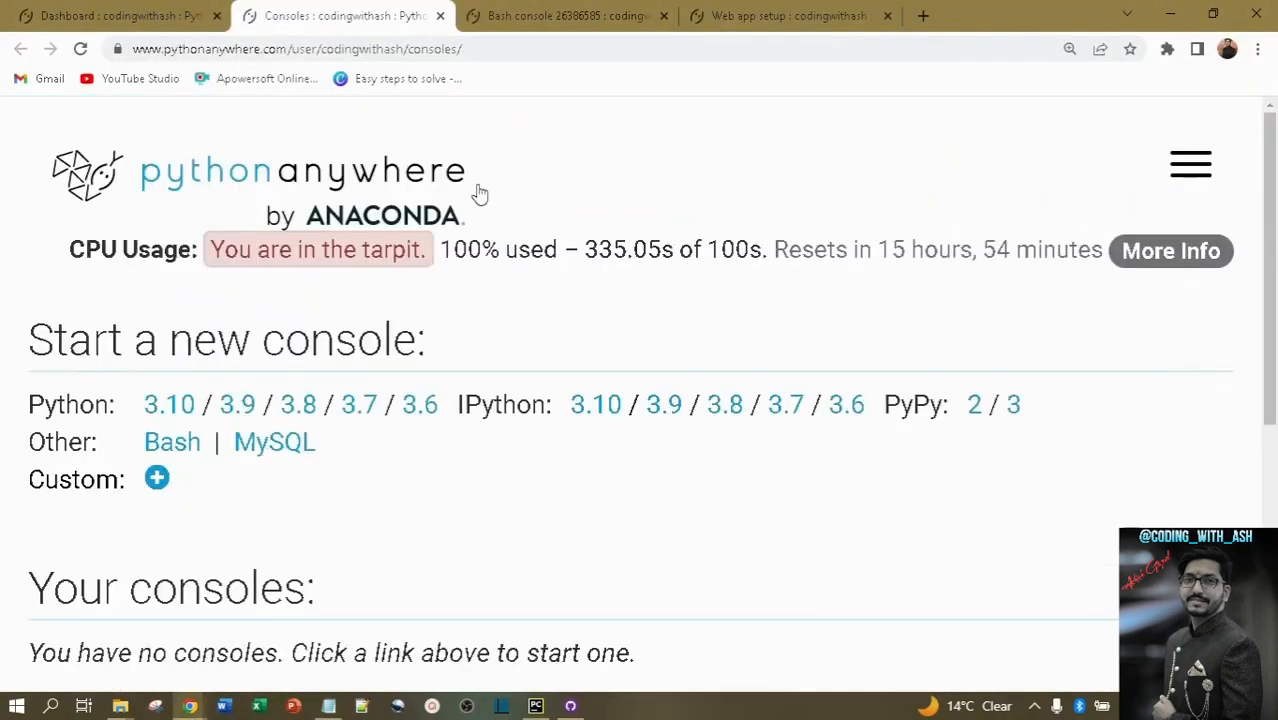
pyautogui.hotkey('ctrl', '-')
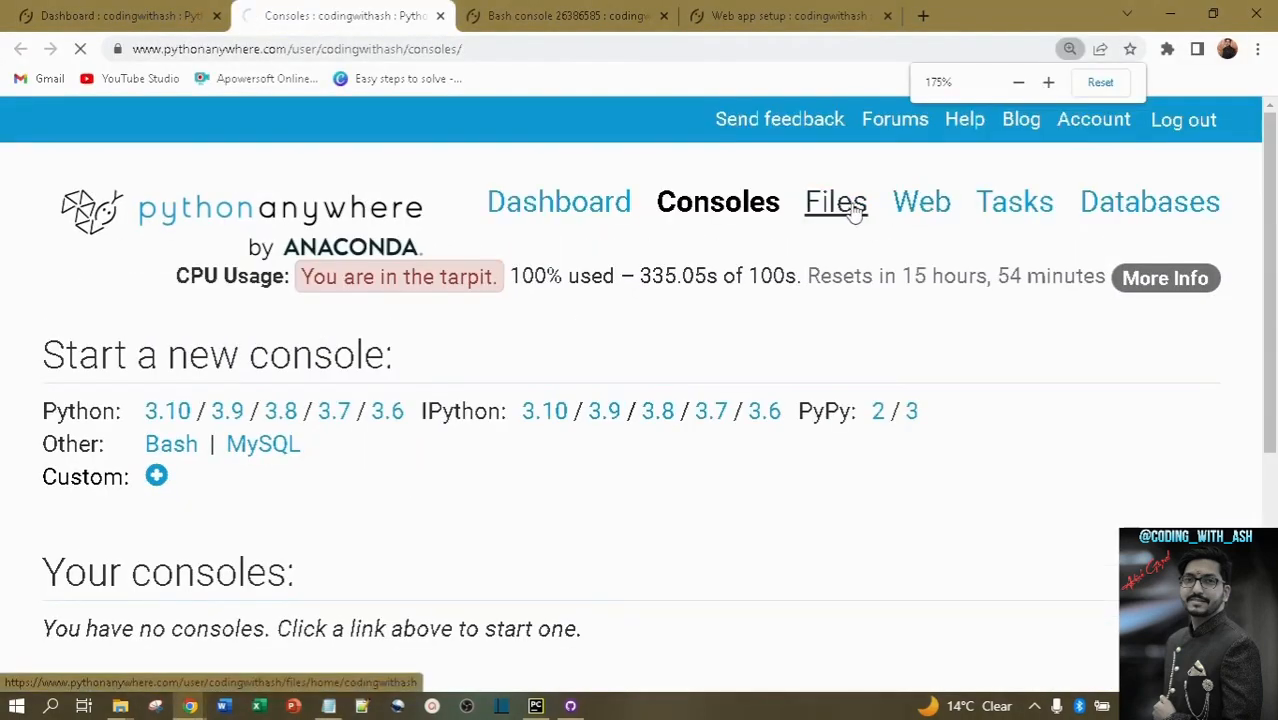
pyautogui.click(853, 210)
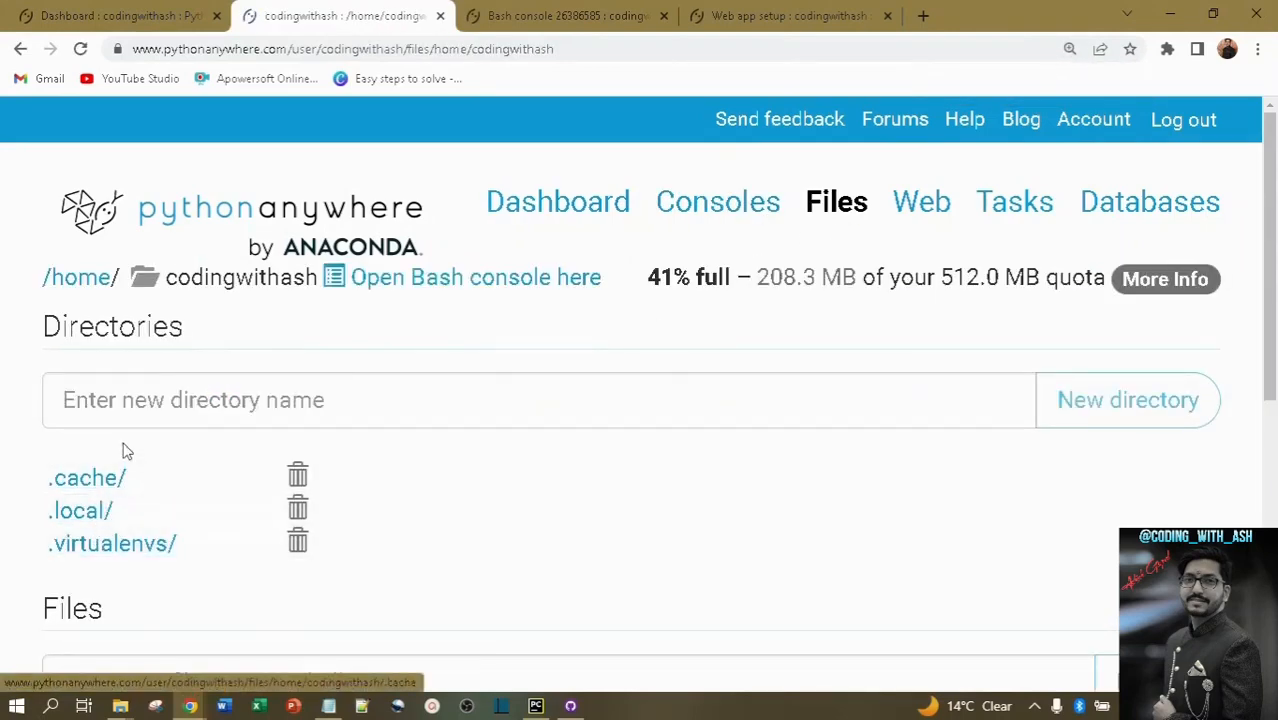
# Upload requirements.txt from the local 05 - coding_with_ash folder to the PythonAnywhere home directory.
pyautogui.scroll(-5, 123, 448)
pyautogui.scroll(5, 185, 443)
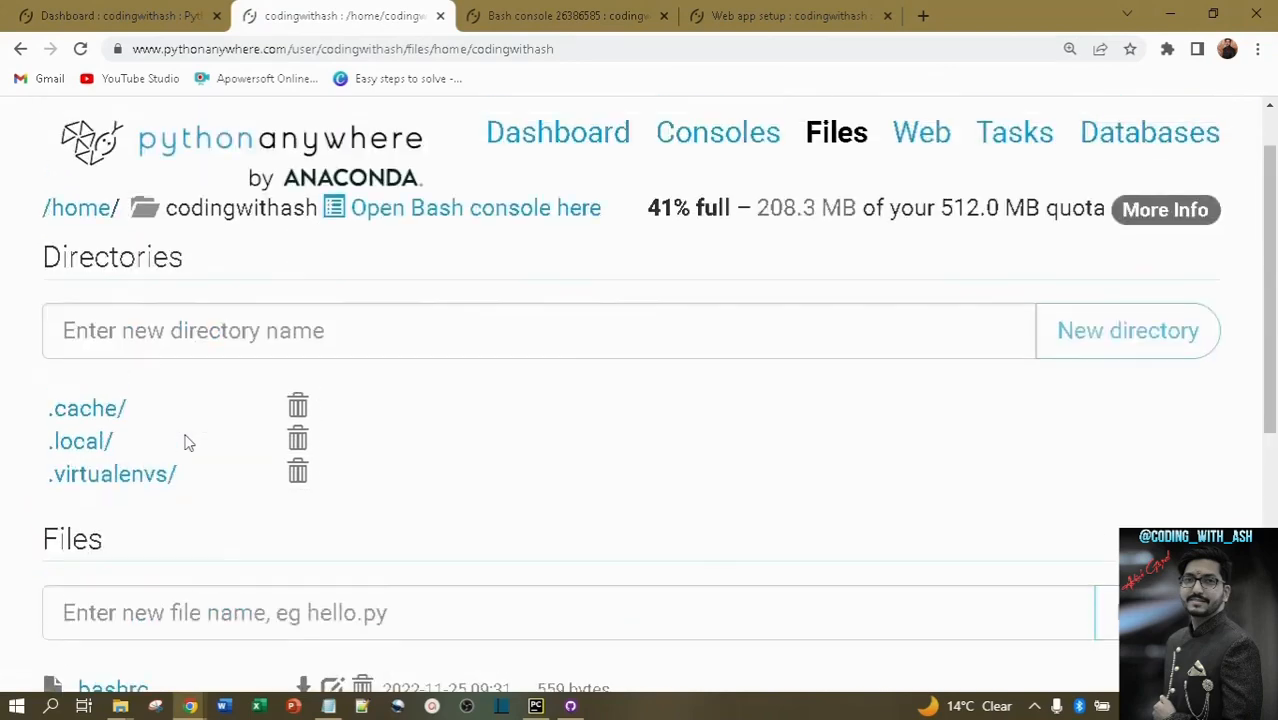
pyautogui.hotkey('ctrl', '-')
pyautogui.hotkey('ctrl', '-')
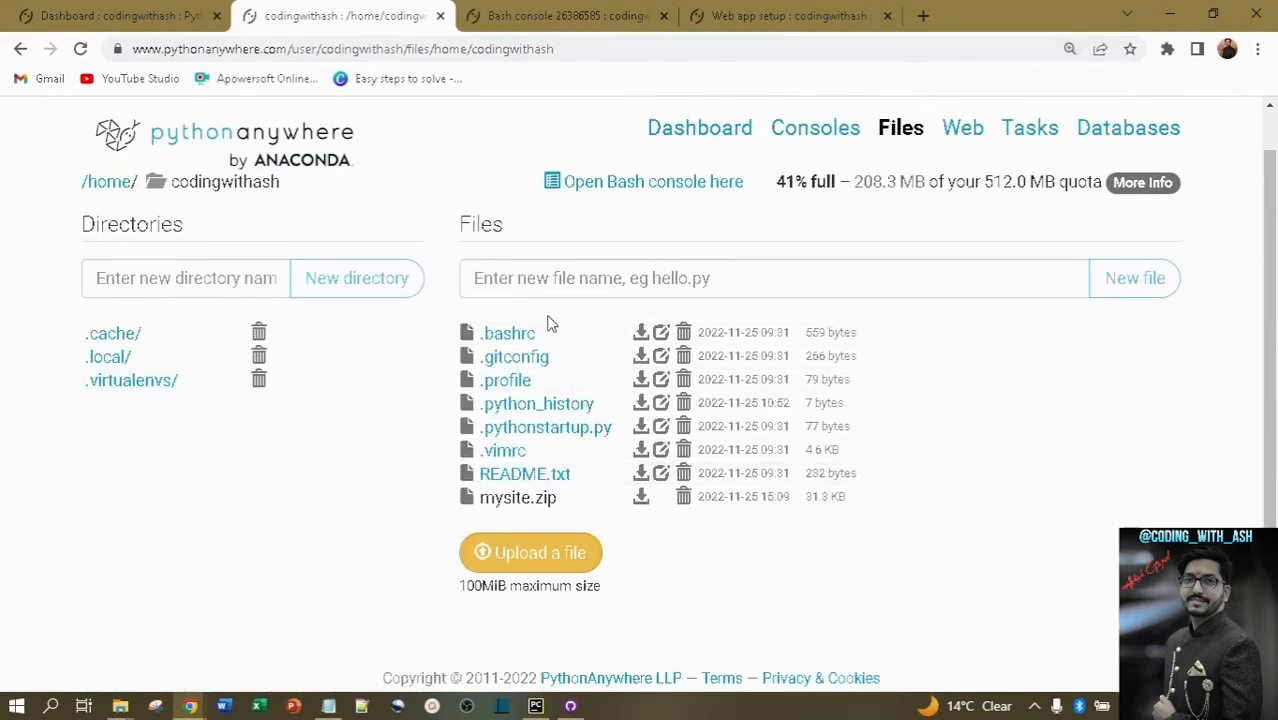
pyautogui.click(532, 566)
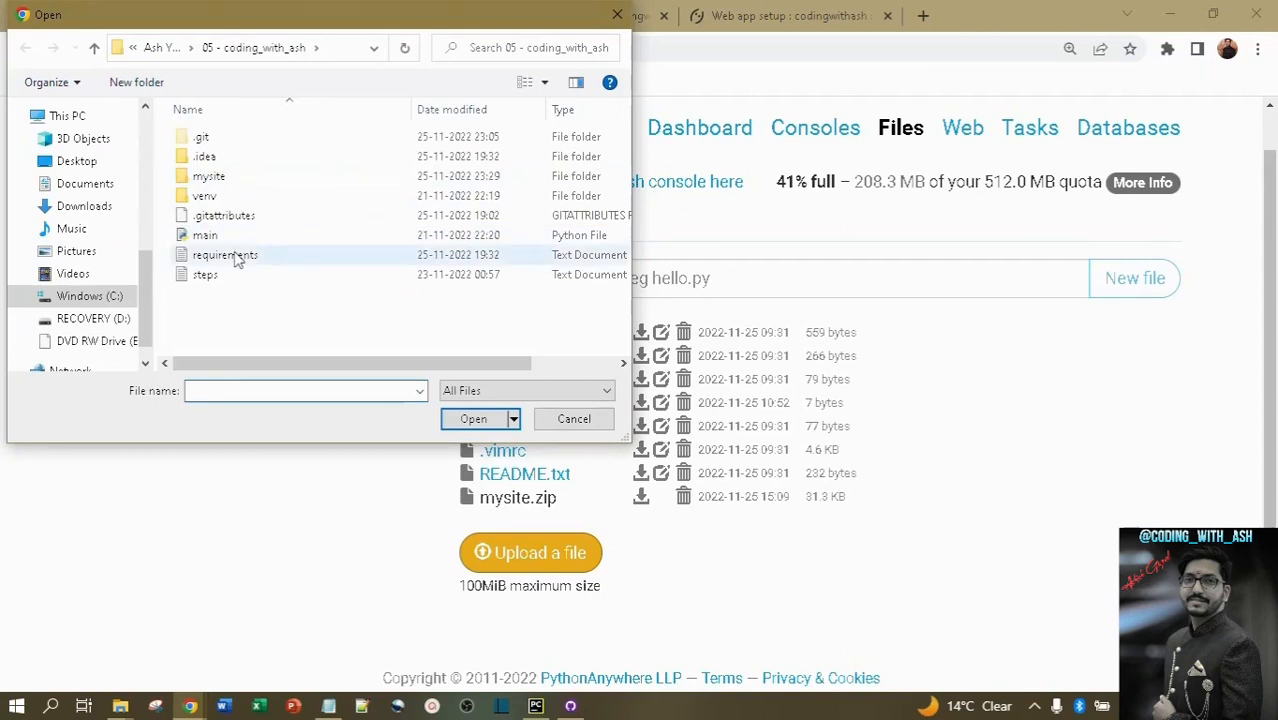
pyautogui.doubleClick(236, 256)
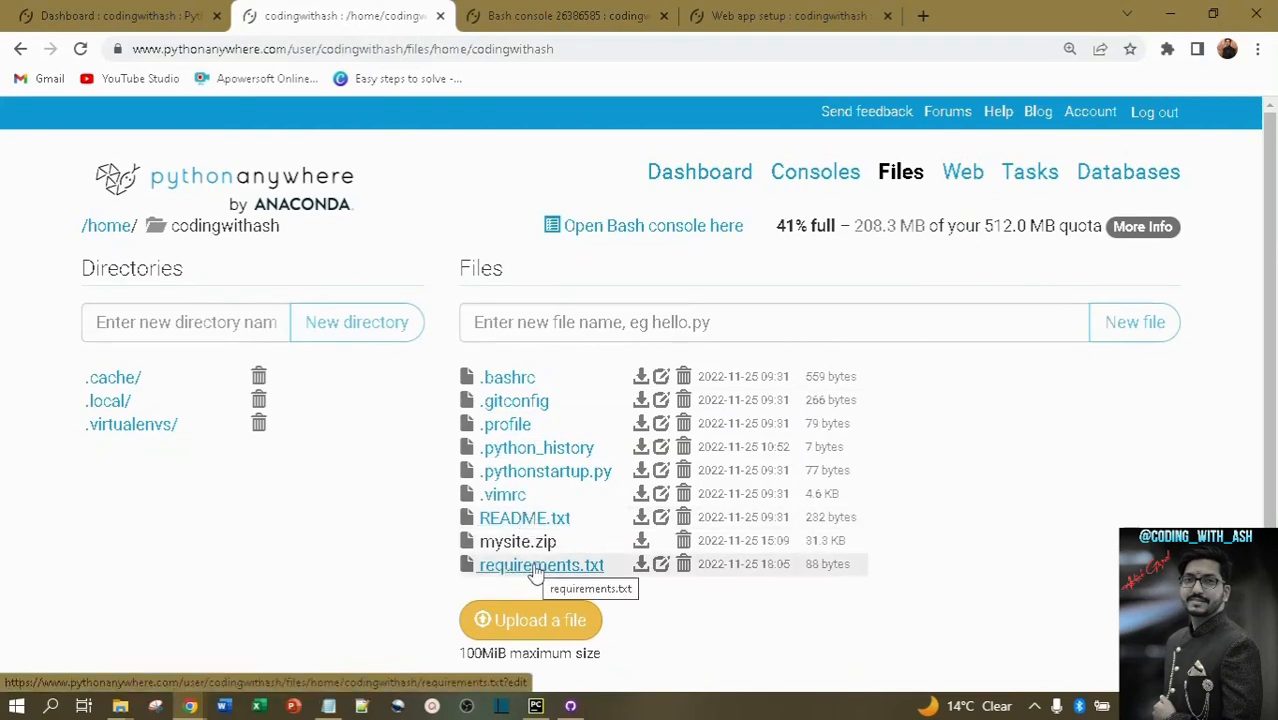
# Open the local requirements file from the 05 - coding_with_ash folder, examine its Django, pandas and Pillow lines, and close it.
pyautogui.moveTo(131, 708)
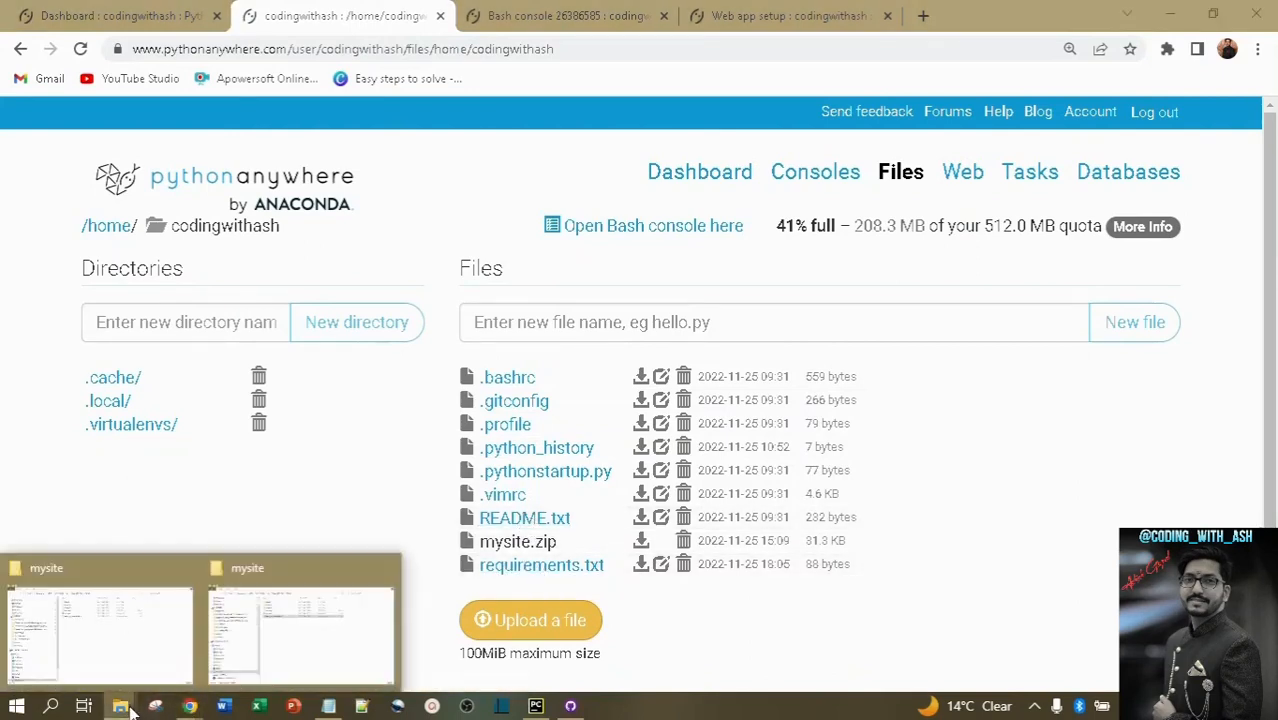
pyautogui.click(280, 655)
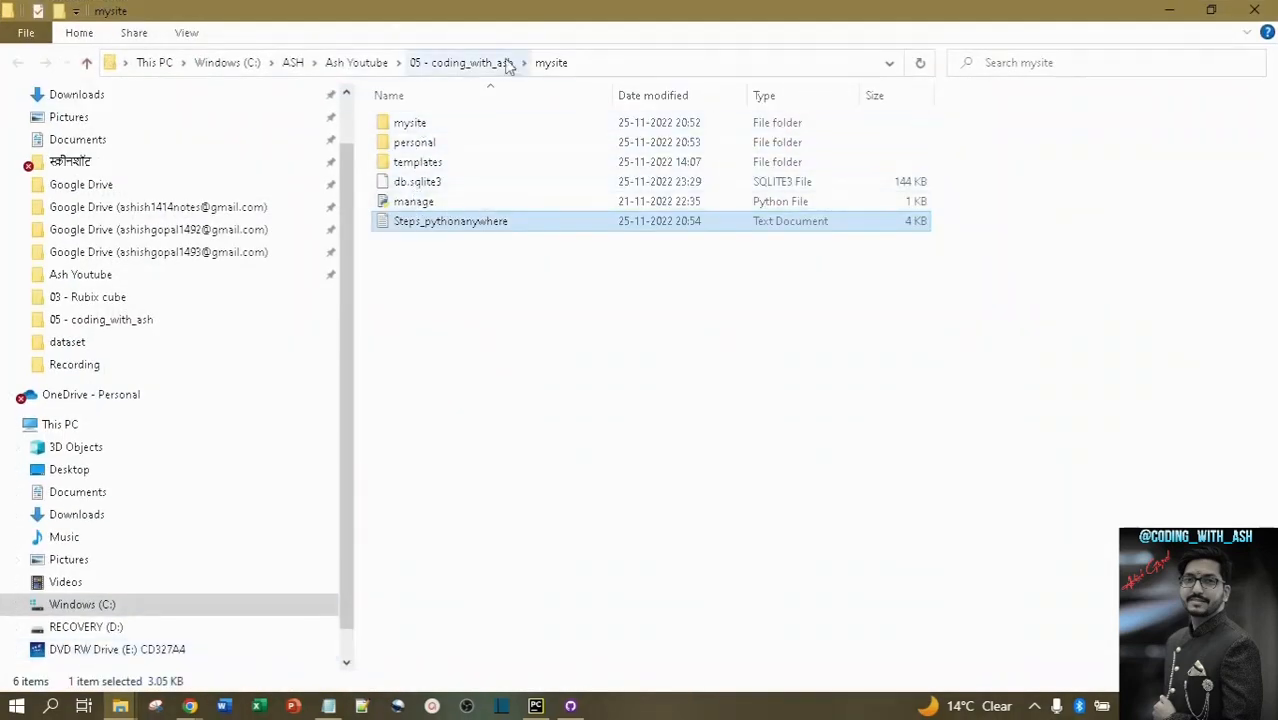
pyautogui.click(508, 63)
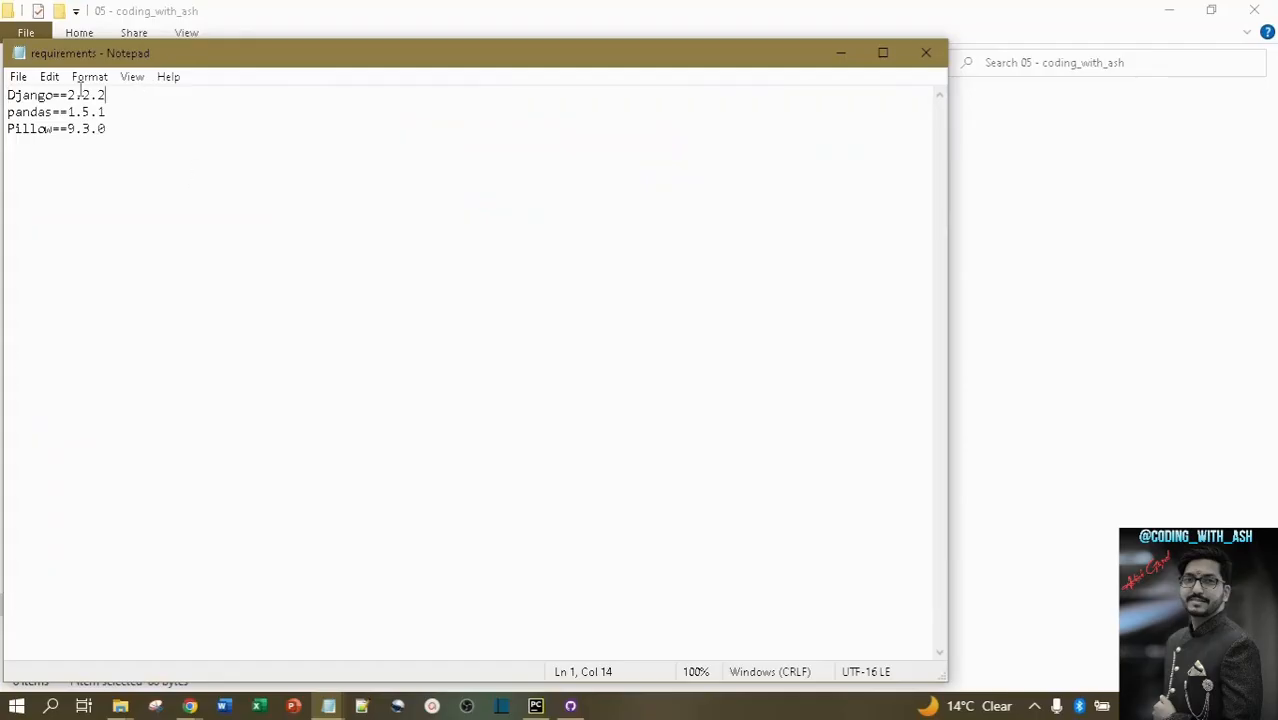
pyautogui.moveTo(106, 95); pyautogui.dragTo(4, 90)
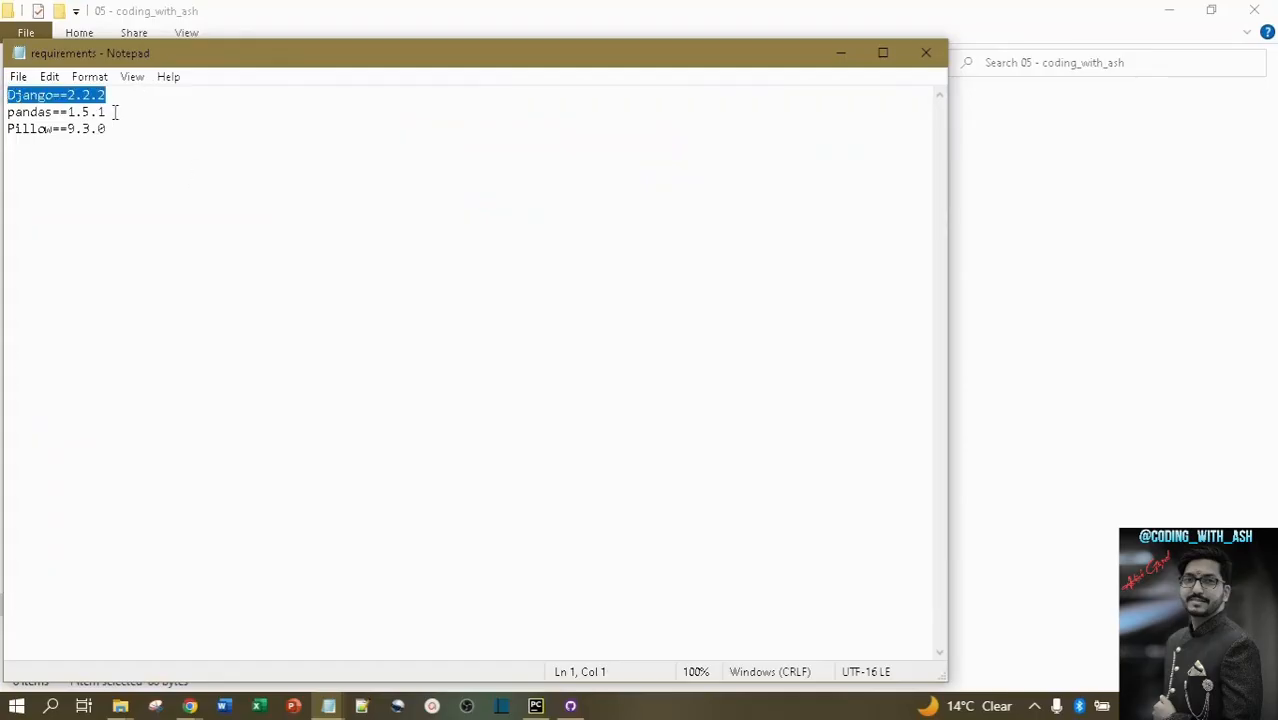
pyautogui.moveTo(115, 113); pyautogui.dragTo(3, 112)
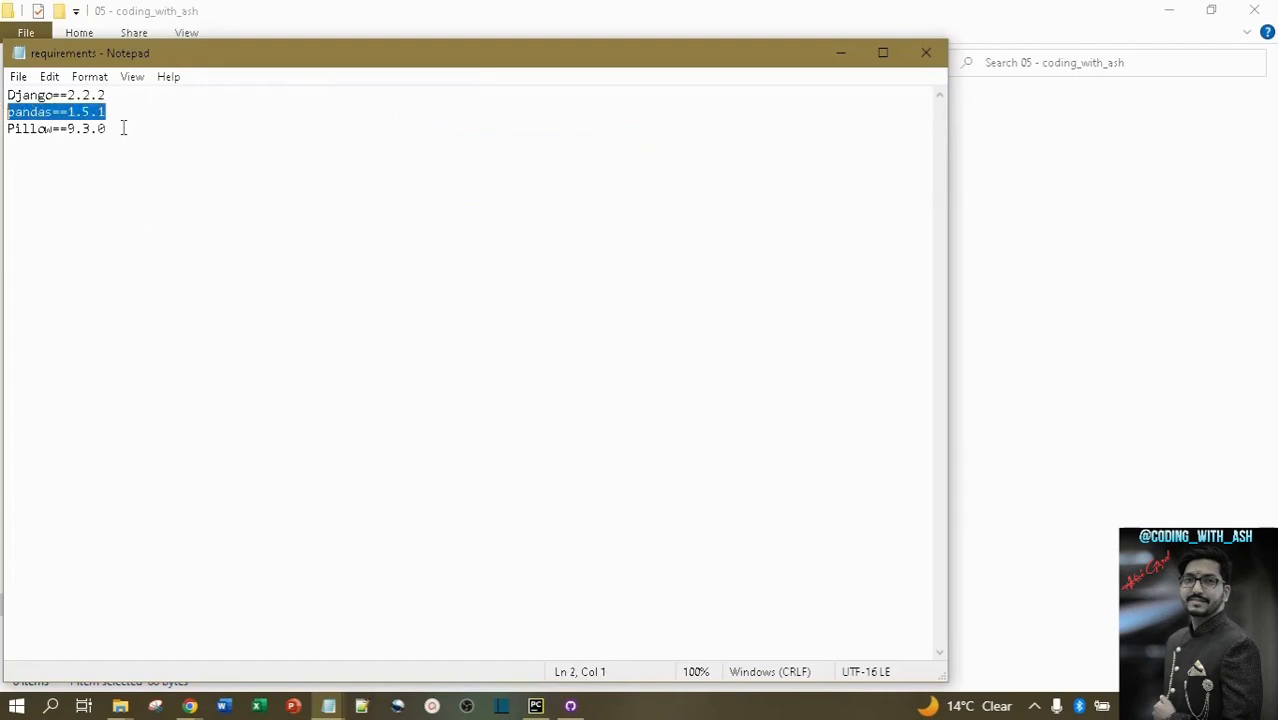
pyautogui.moveTo(123, 128); pyautogui.dragTo(3, 129)
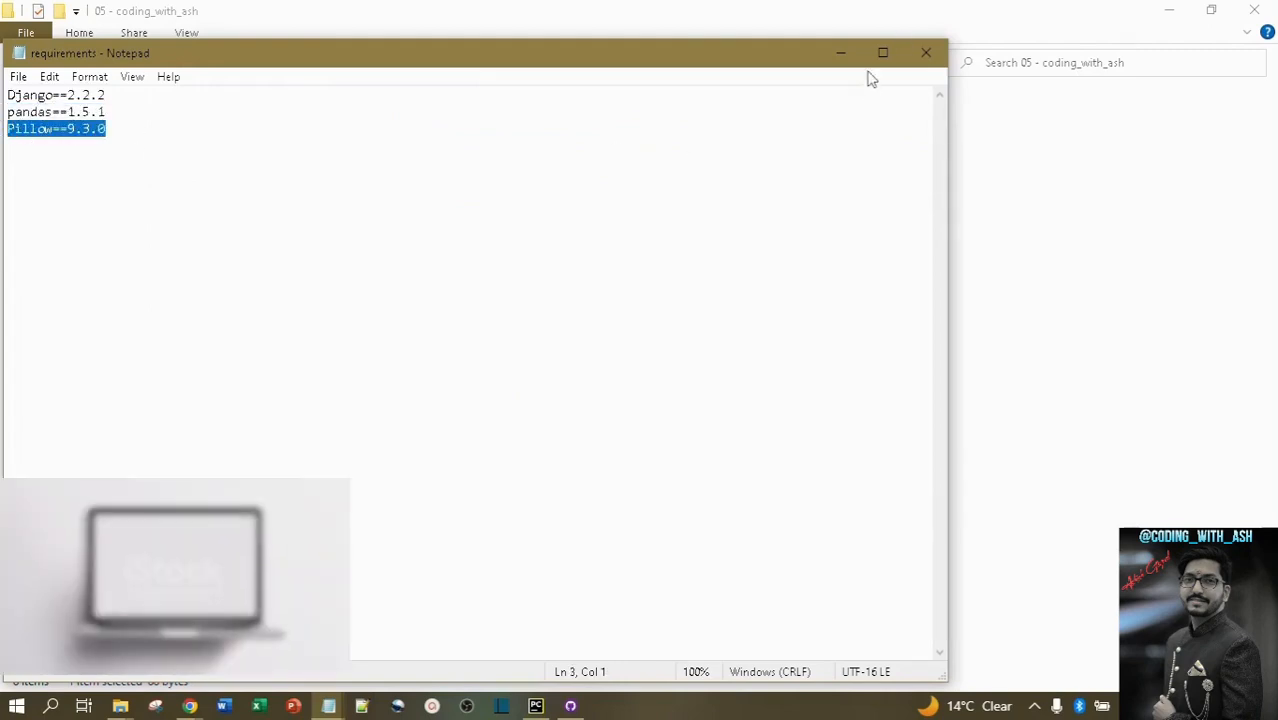
pyautogui.click(926, 53)
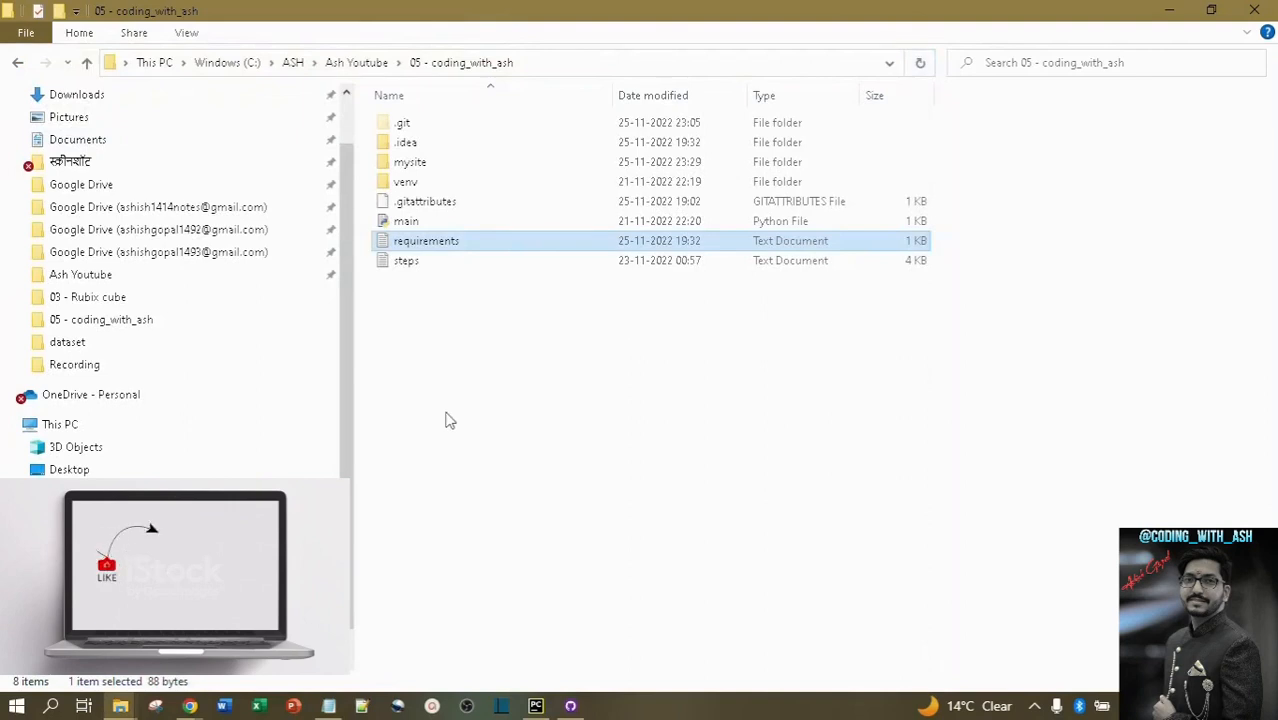
# Copy pip install -r requirements.txt from the Notepad notes and run it in the PythonAnywhere Bash console.
pyautogui.moveTo(190, 706)
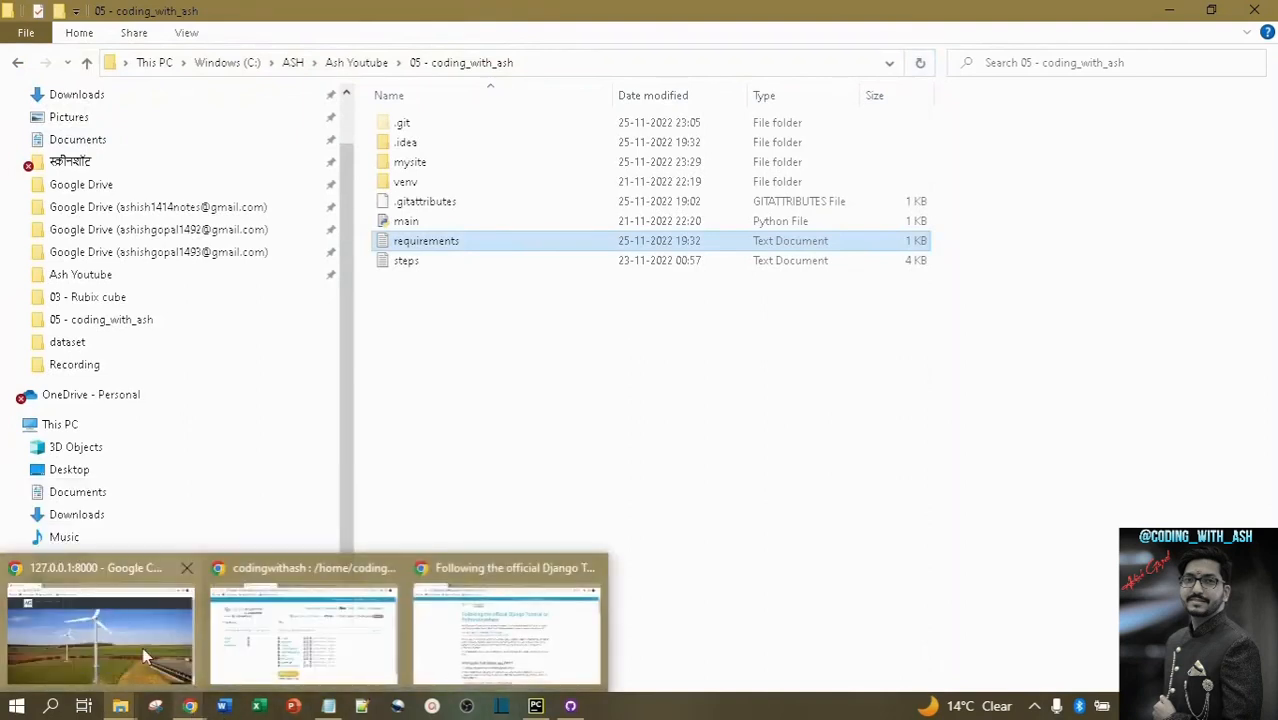
pyautogui.click(305, 645)
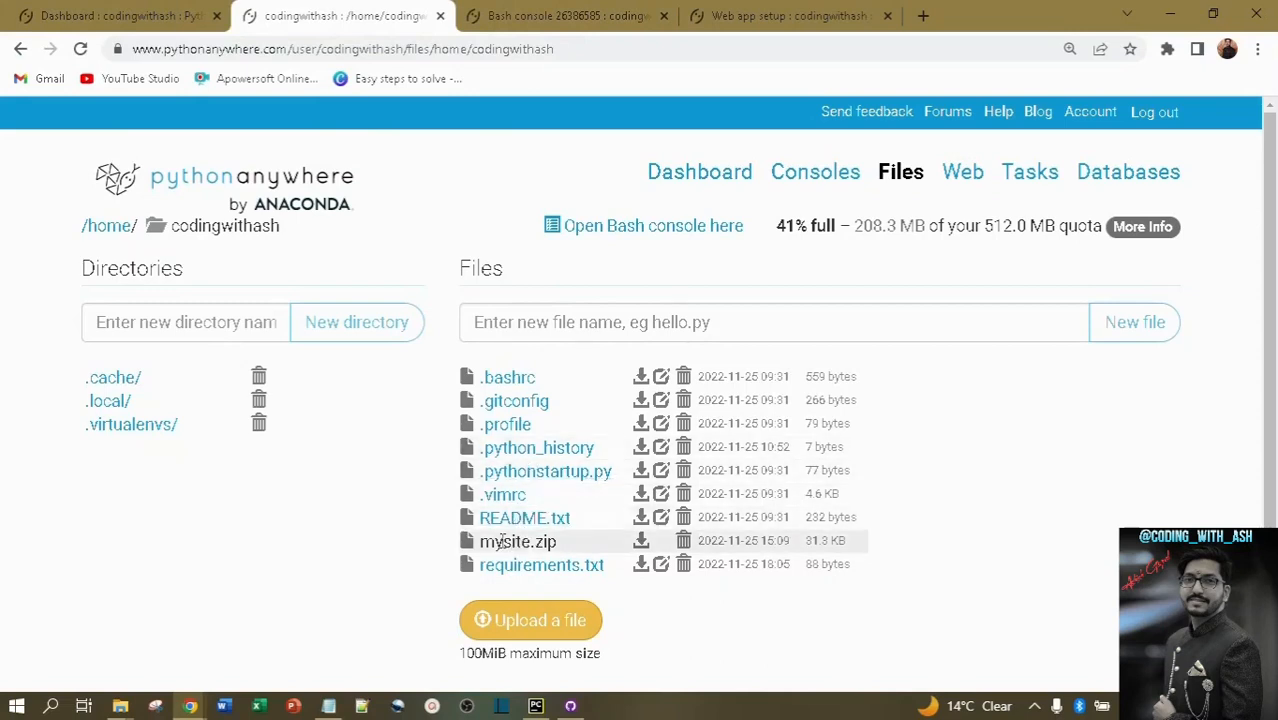
pyautogui.click(512, 14)
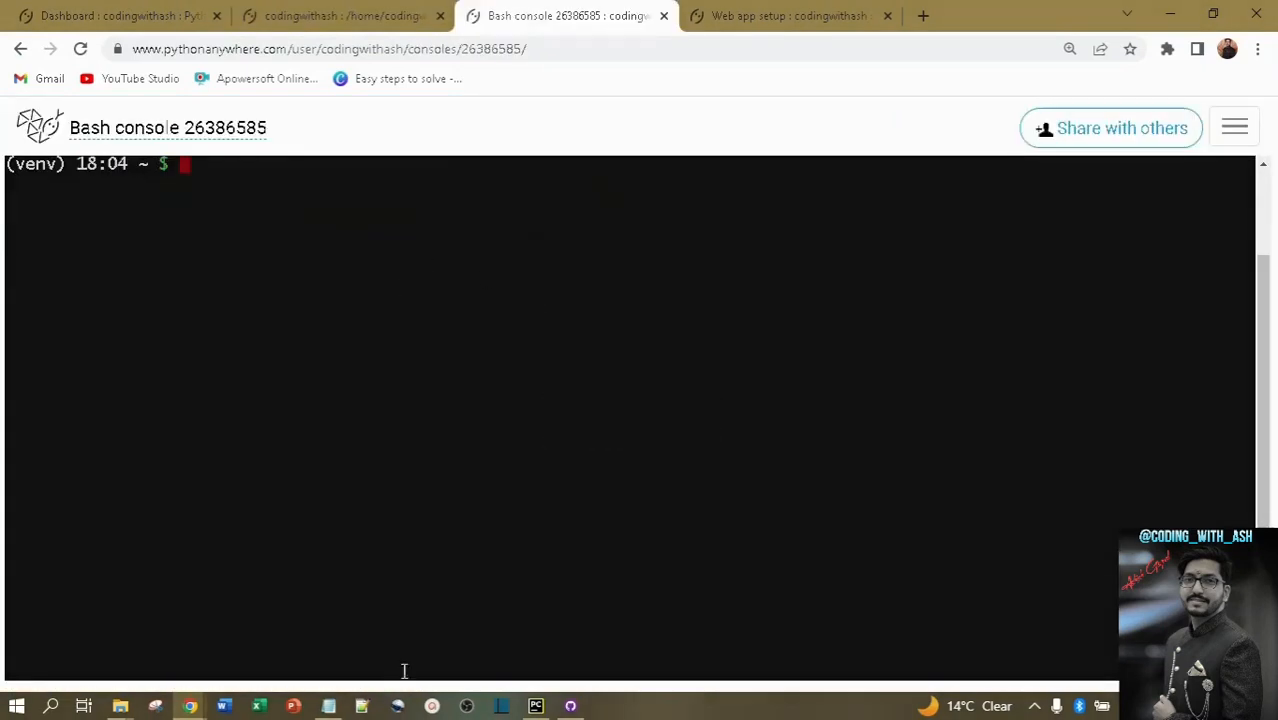
pyautogui.click(328, 706)
pyautogui.moveTo(434, 330); pyautogui.dragTo(32, 333)
pyautogui.hotkey('ctrl', 'c')
pyautogui.hotkey('alt', 'Tab')
pyautogui.hotkey('ctrl', 'v')
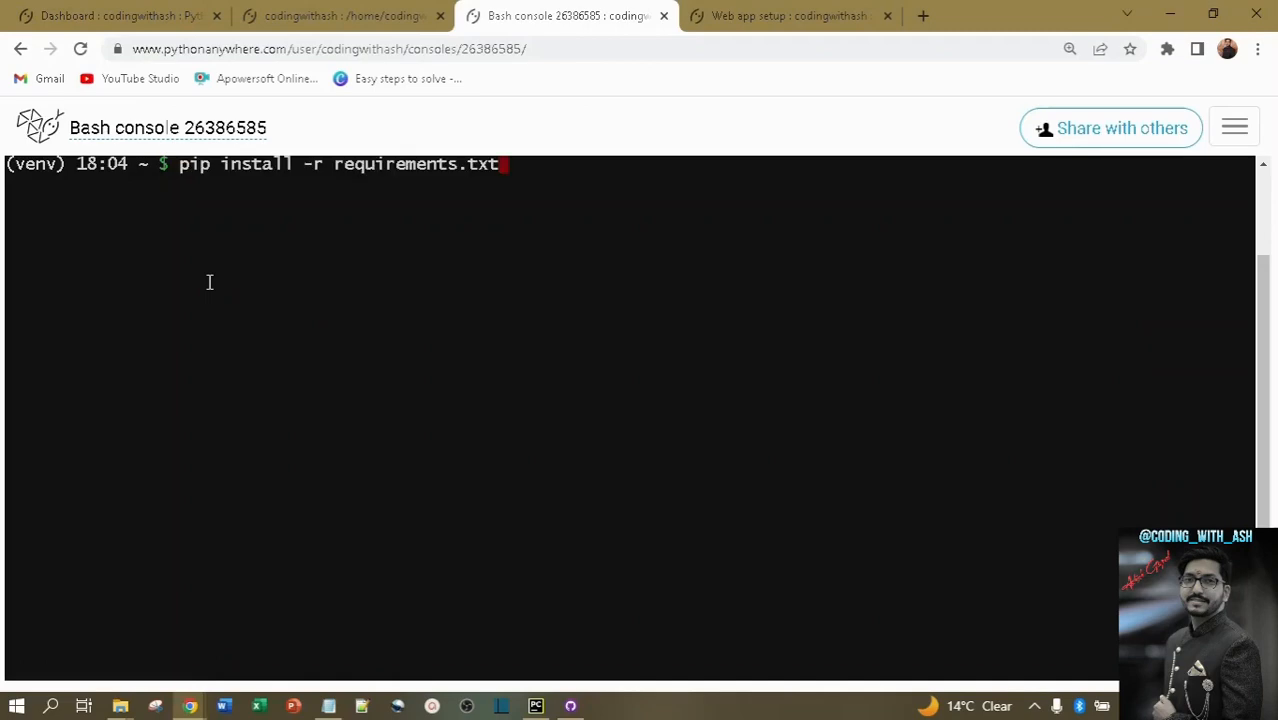
pyautogui.press('Return')
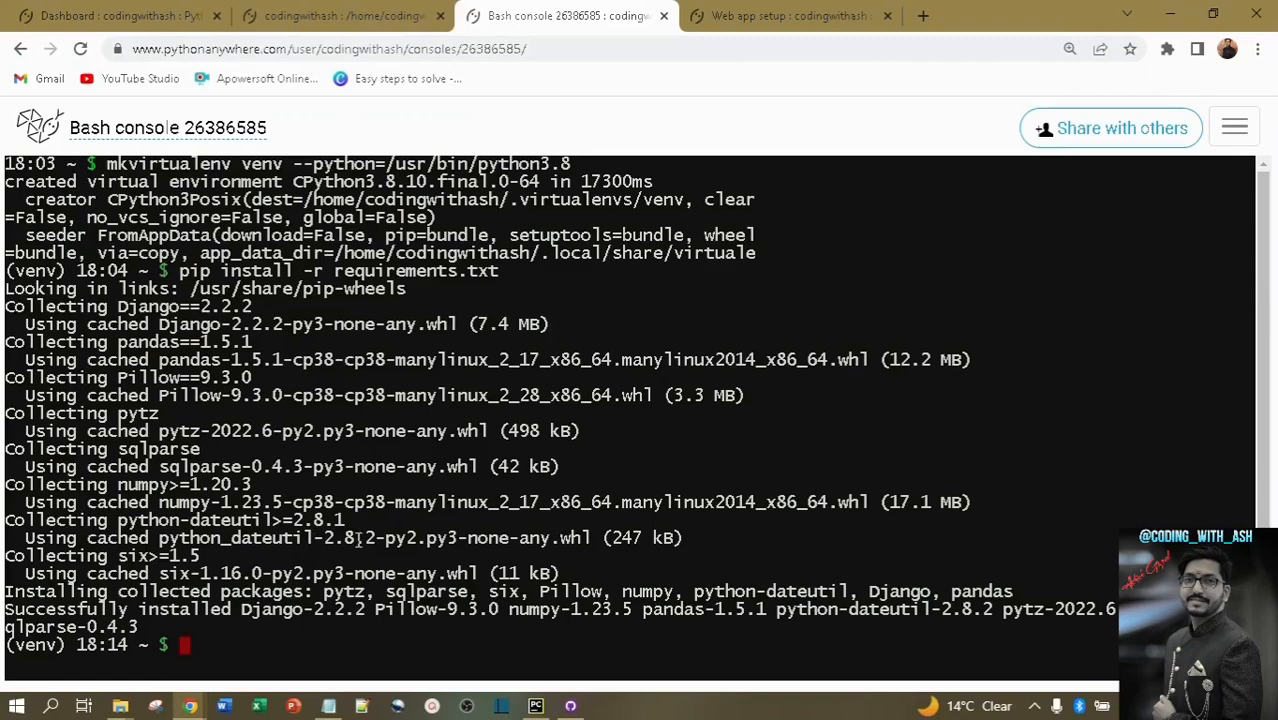
# Copy django-admin startproject mysite from the Notepad notes, run it in the PythonAnywhere Bash console, and glance at the Files page.
pyautogui.hotkey('alt', 'Tab')
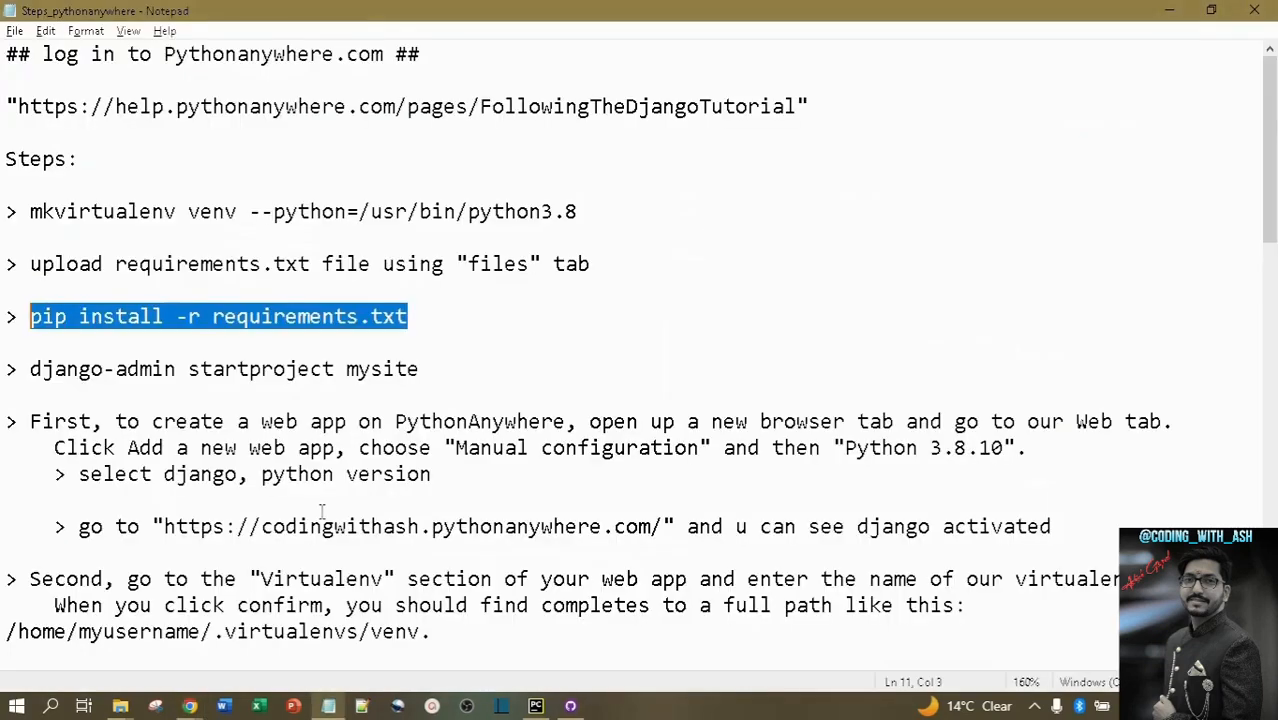
pyautogui.moveTo(30, 369)
pyautogui.mouseDown()
pyautogui.moveTo(392, 369)
pyautogui.moveTo(29, 370)
pyautogui.mouseUp()
pyautogui.hotkey('ctrl', 'c')
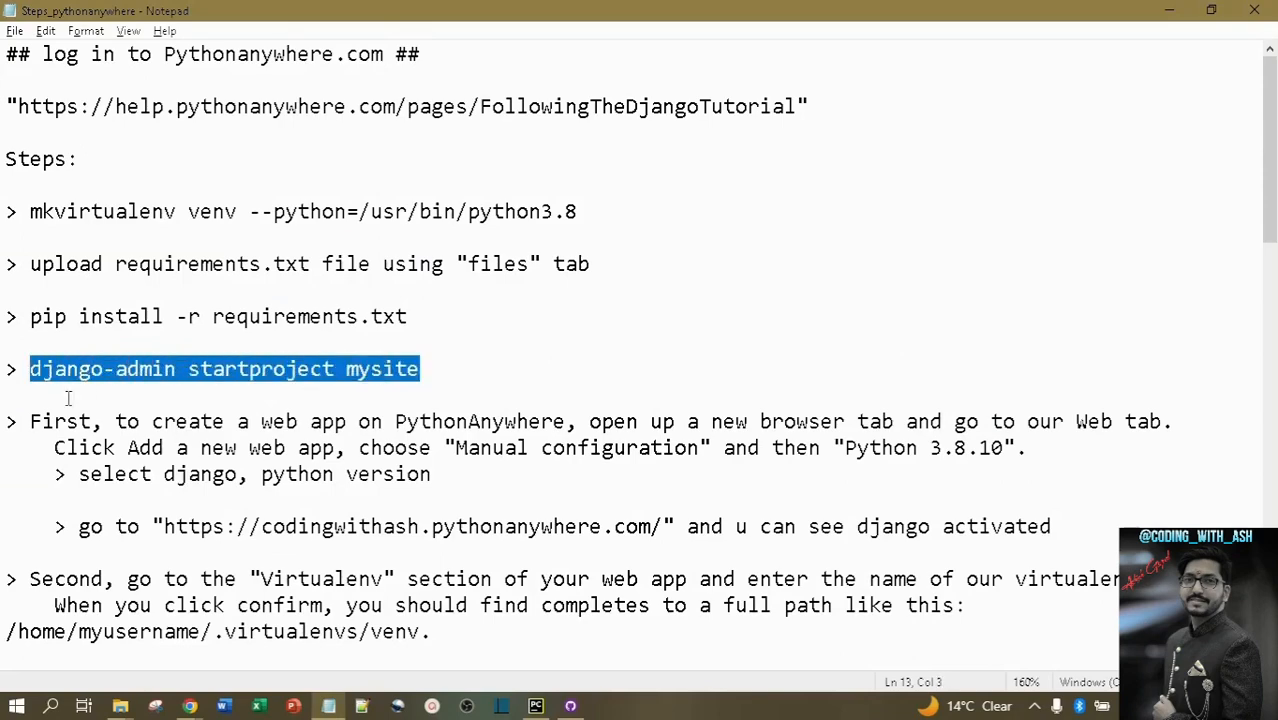
pyautogui.hotkey('alt', 'Tab')
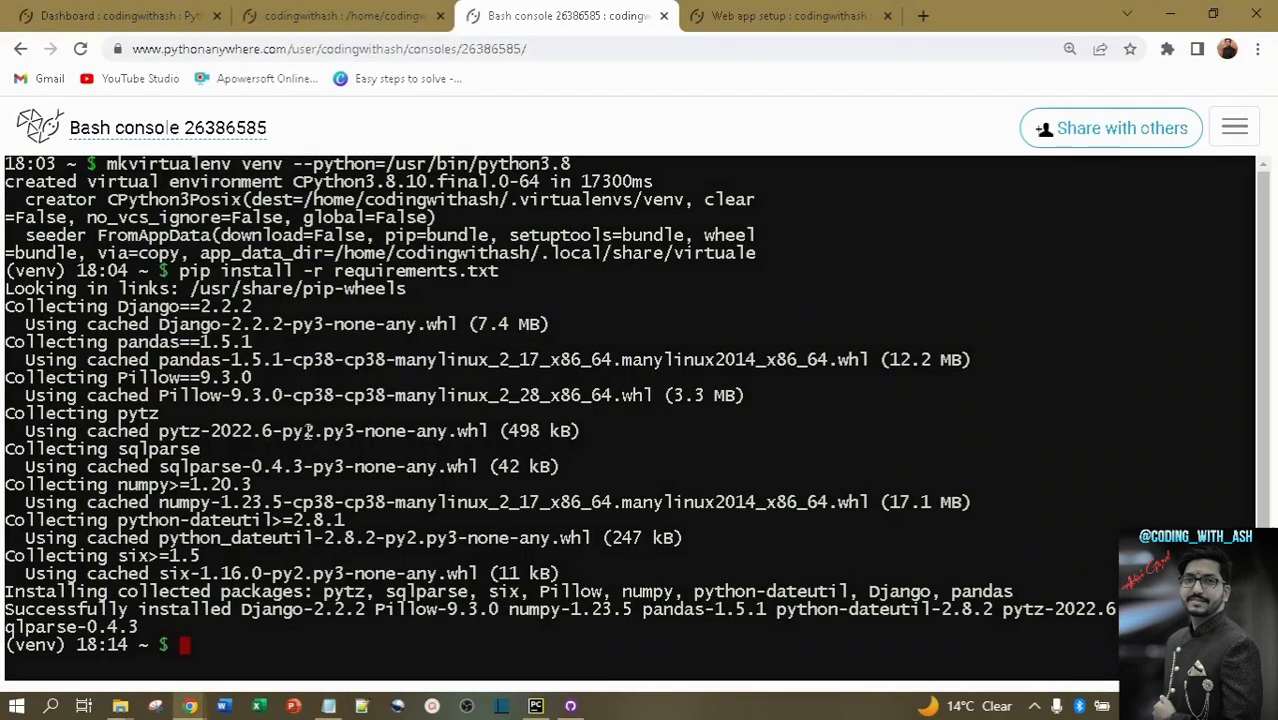
pyautogui.hotkey('ctrl', 'v')
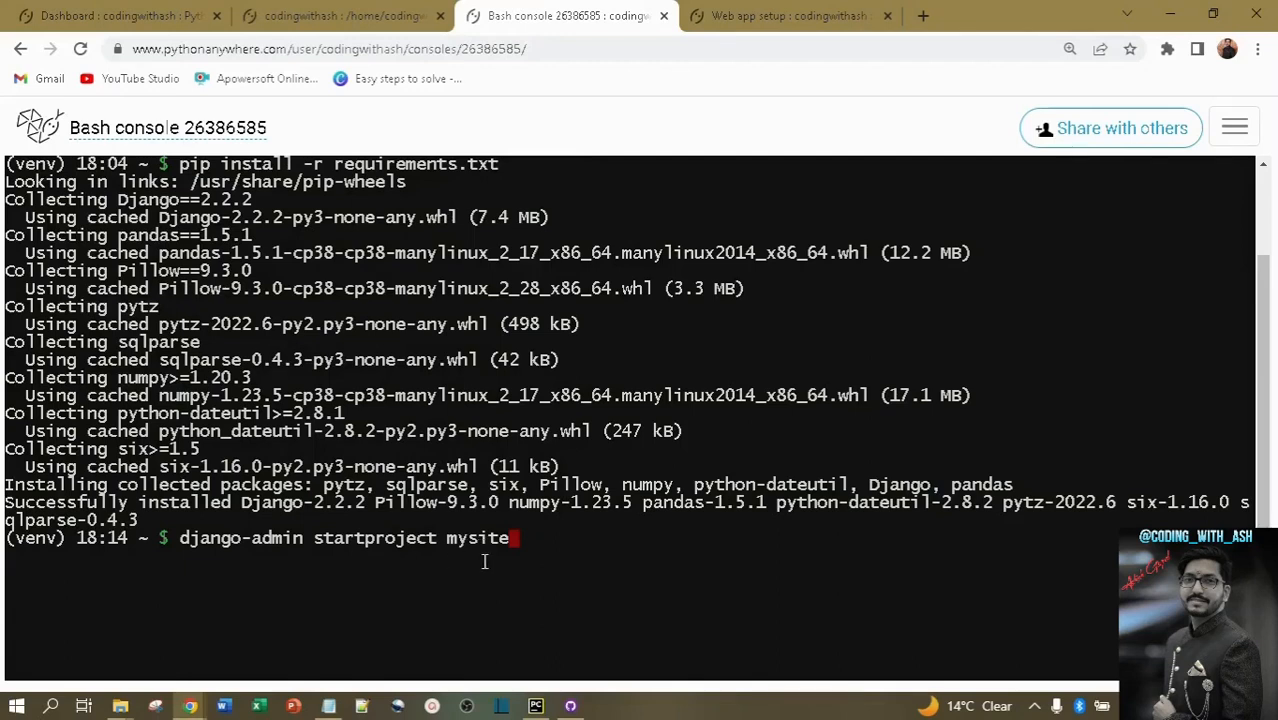
pyautogui.press('Return')
pyautogui.click(298, 20)
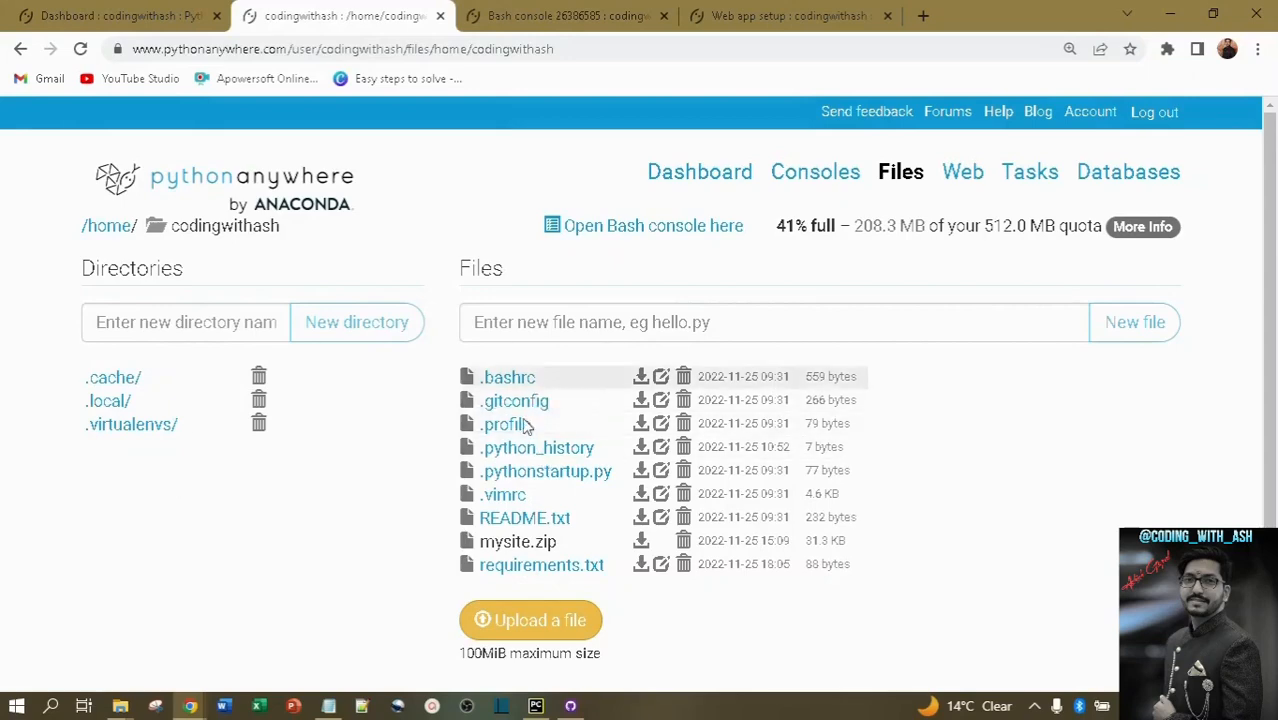
pyautogui.click(500, 15)
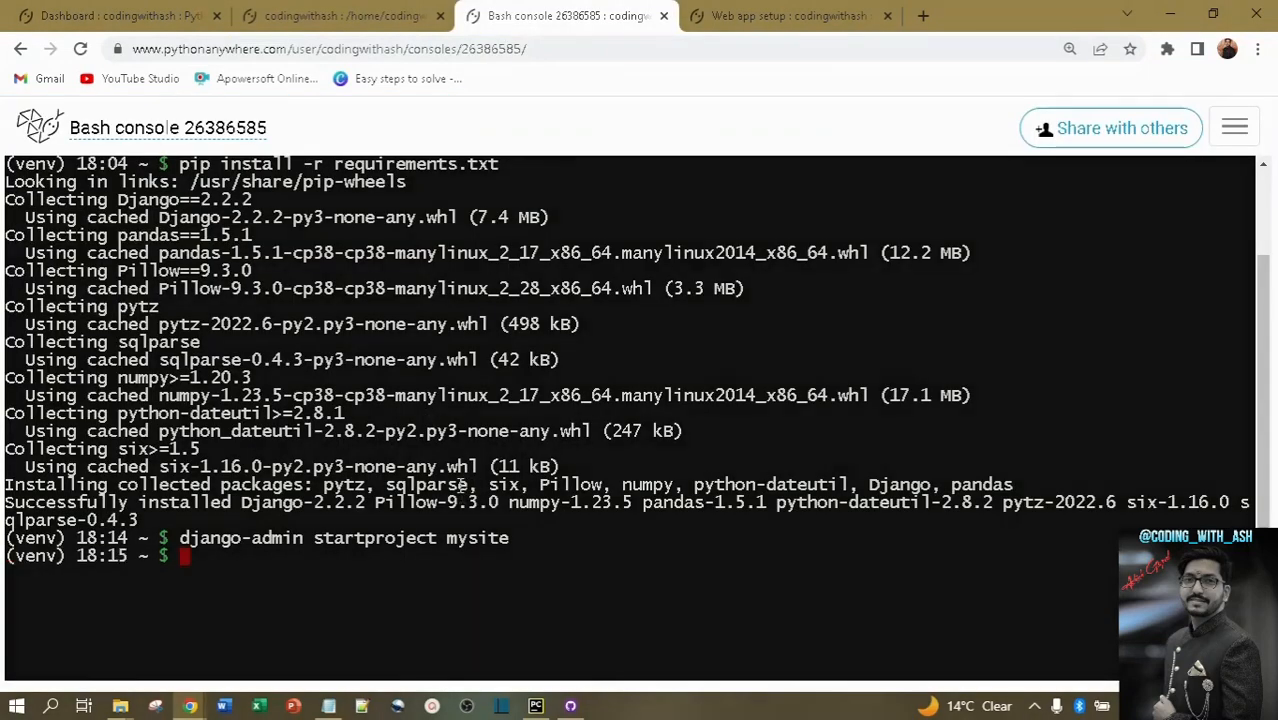
# Review the web app creation instruction in the Notepad notes and switch to the PythonAnywhere web app setup page.
pyautogui.hotkey('alt', 'Tab')
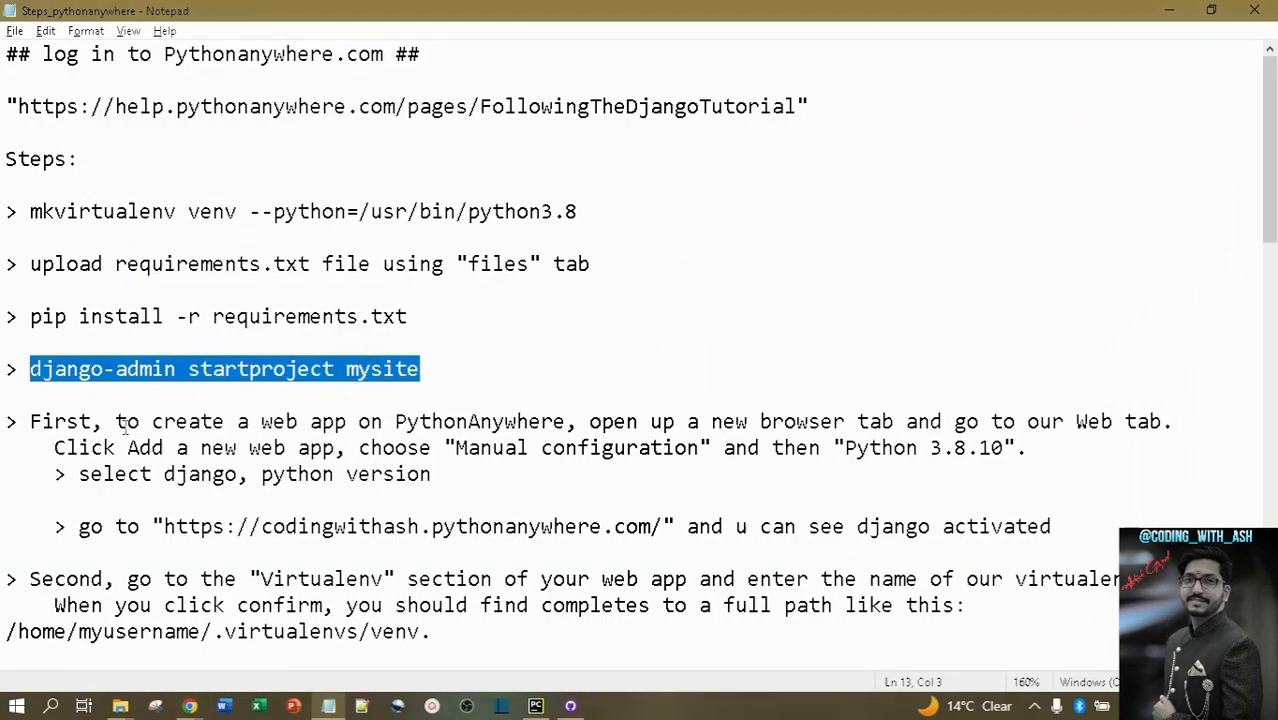
pyautogui.moveTo(151, 421); pyautogui.dragTo(570, 422)
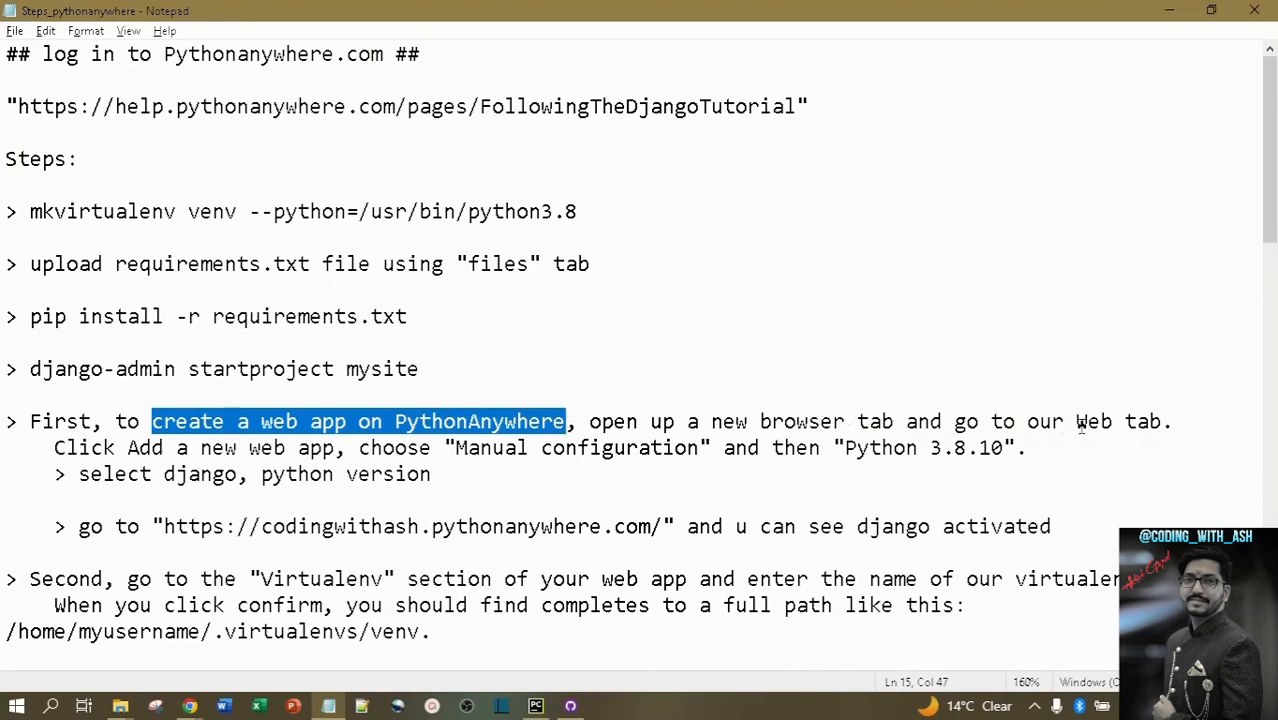
pyautogui.click(1076, 421)
pyautogui.hotkey('ctrl', 'shift', 'Right')
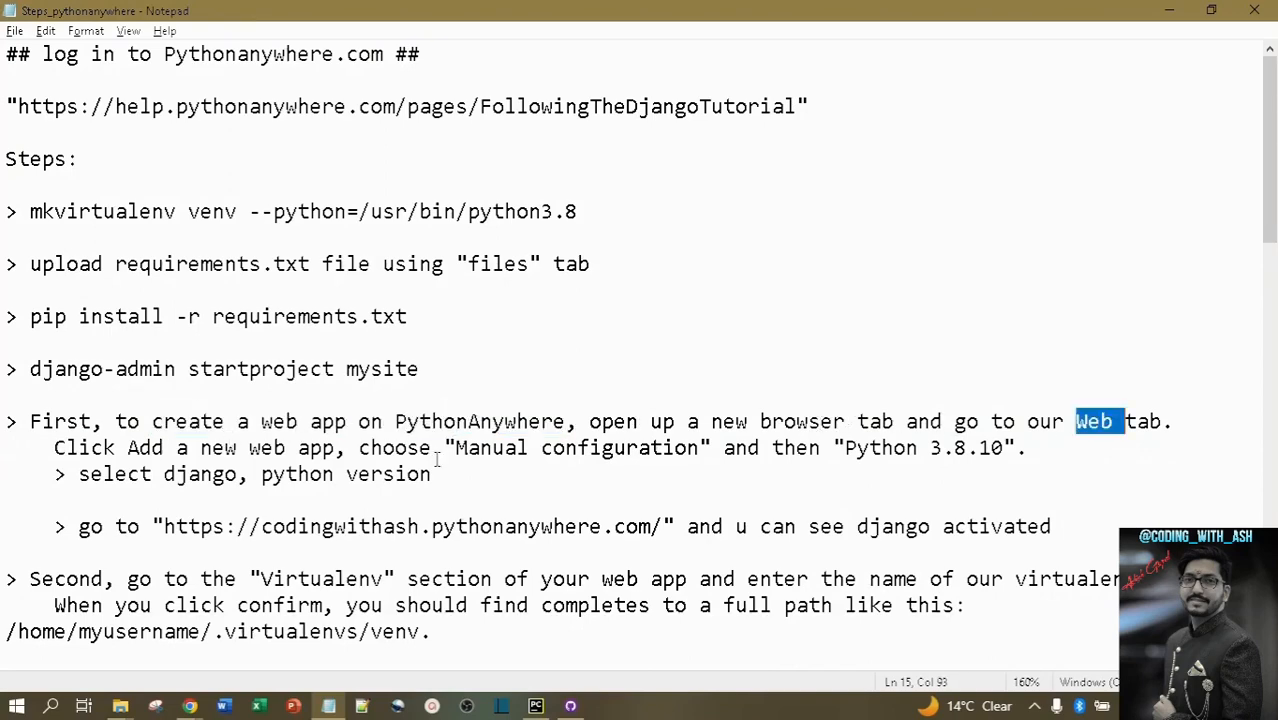
pyautogui.hotkey('alt', 'Tab')
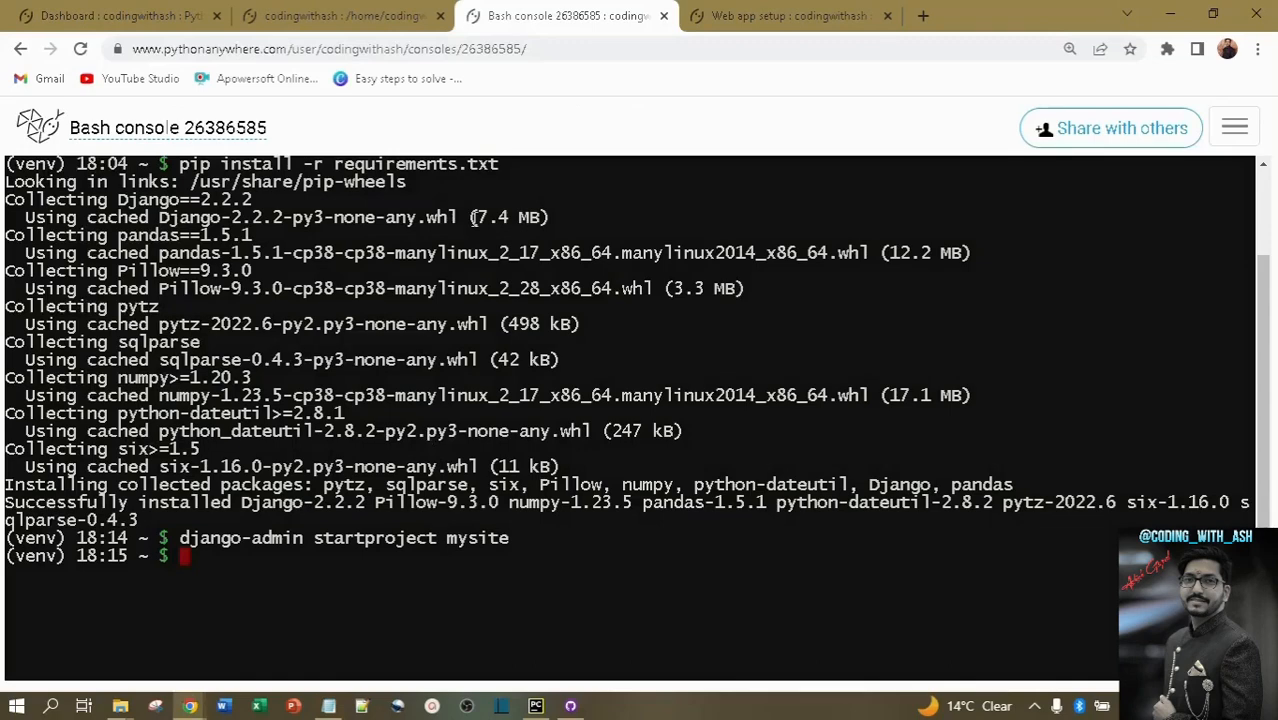
pyautogui.click(112, 14)
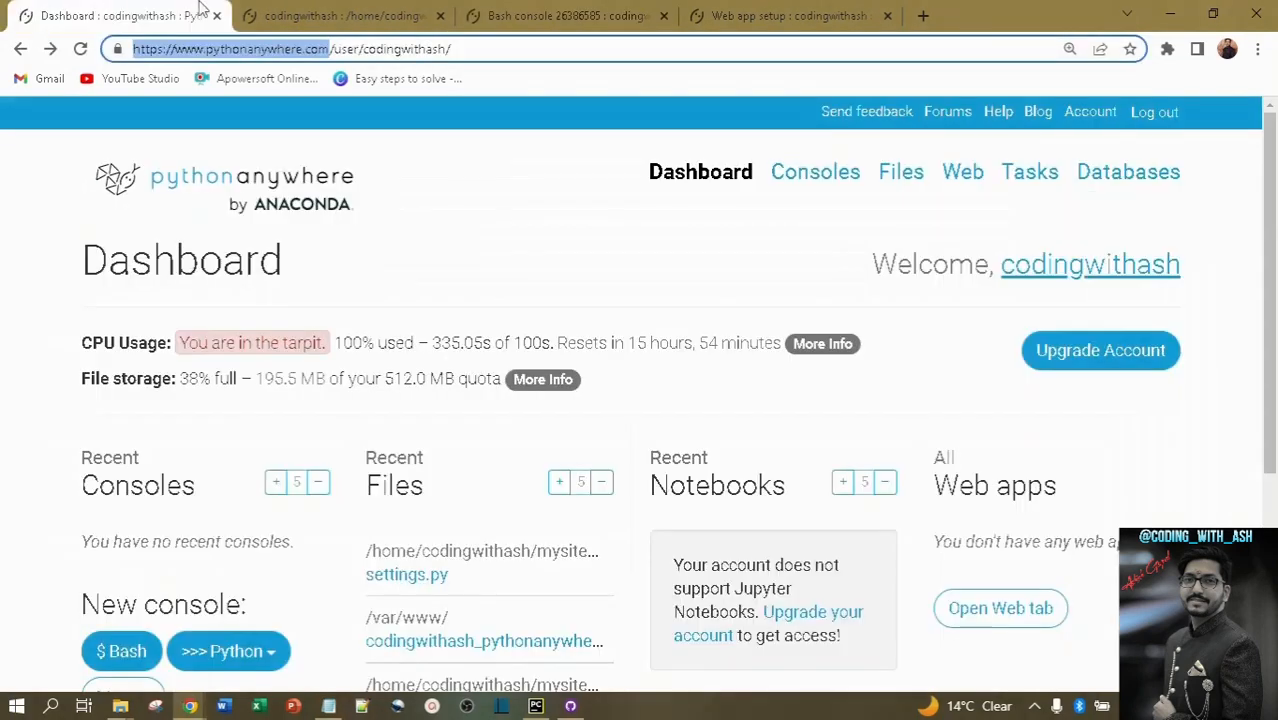
pyautogui.click(795, 13)
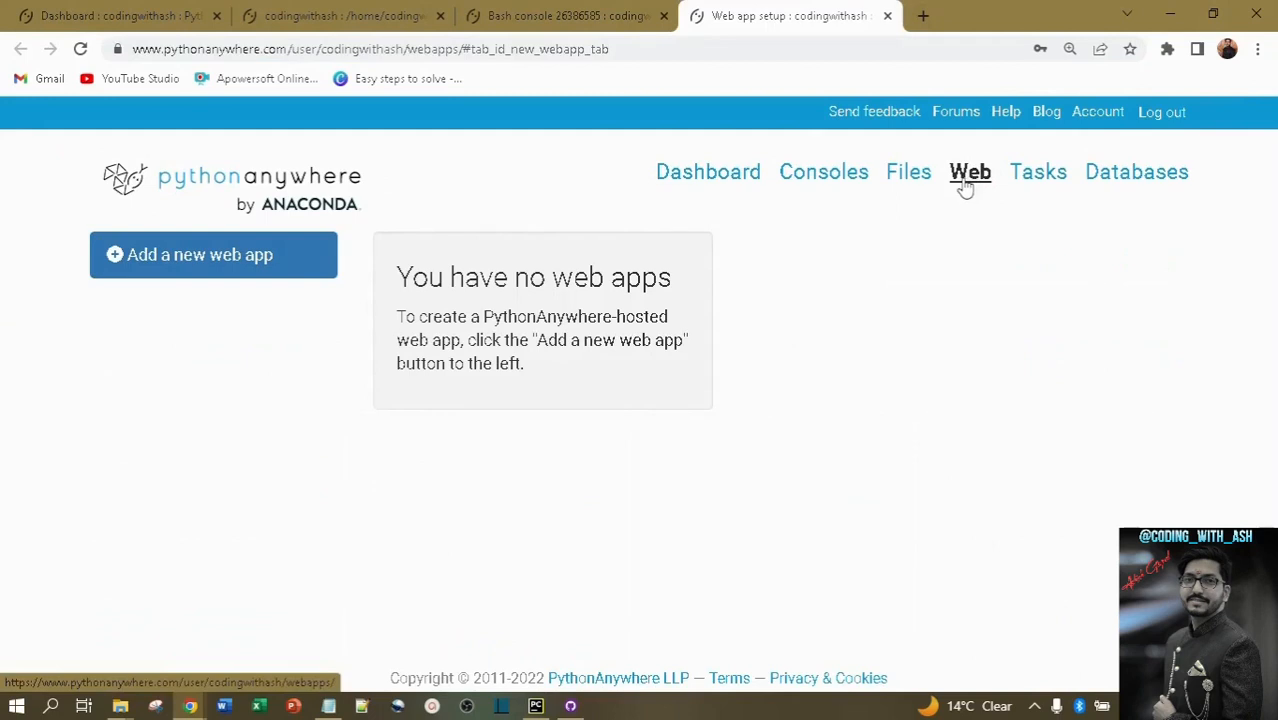
# Add a new web app on the default PythonAnywhere domain, using Manual configuration and Python 3.8.
pyautogui.click(231, 263)
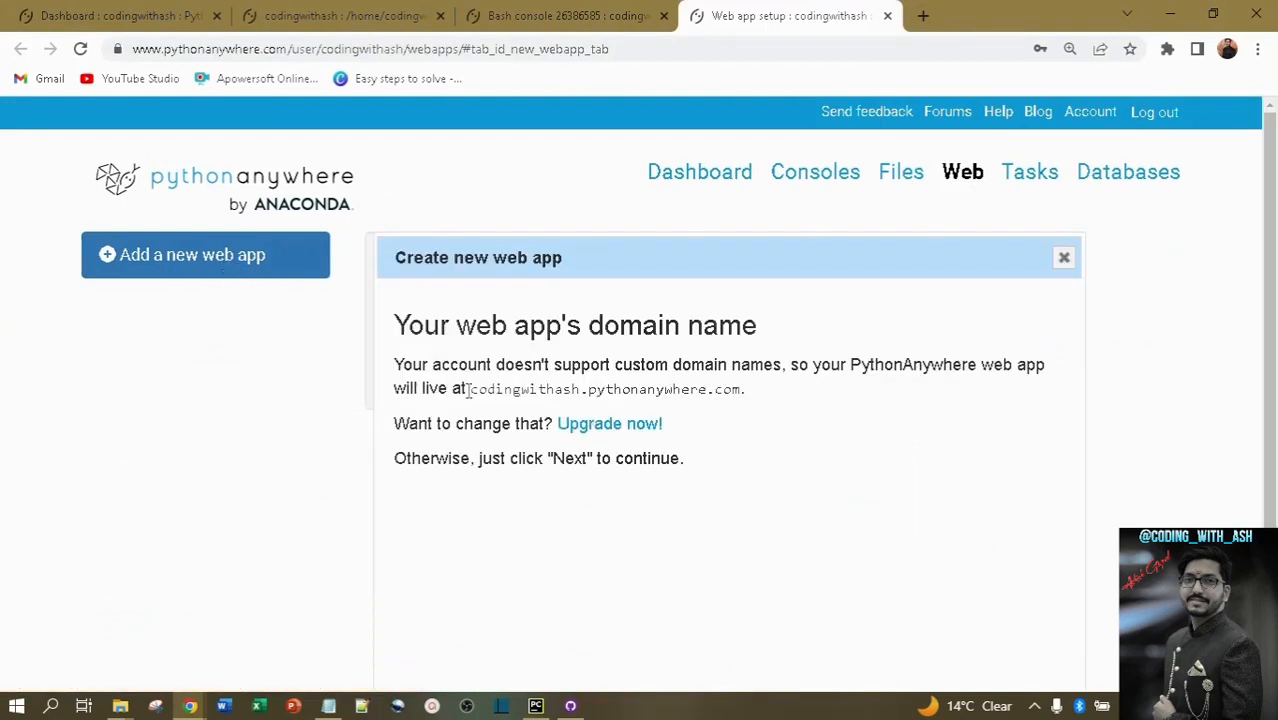
pyautogui.moveTo(470, 390); pyautogui.dragTo(743, 391)
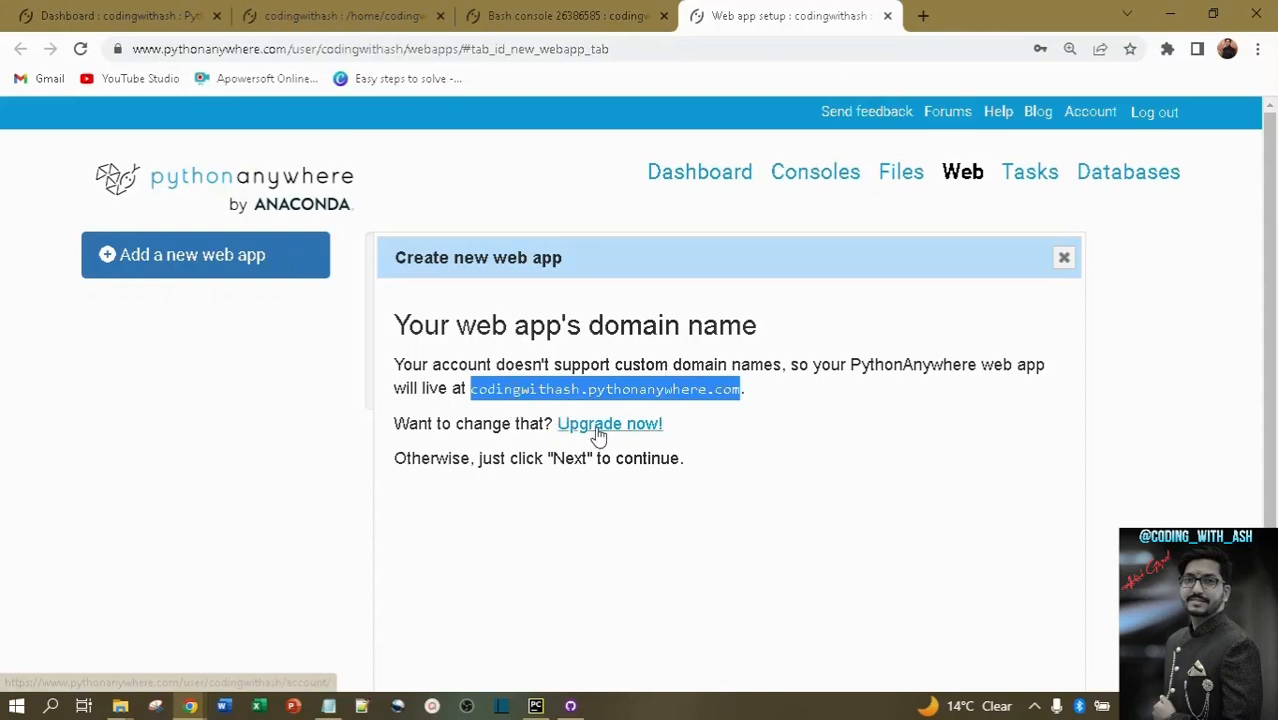
pyautogui.scroll(-2, 782, 421)
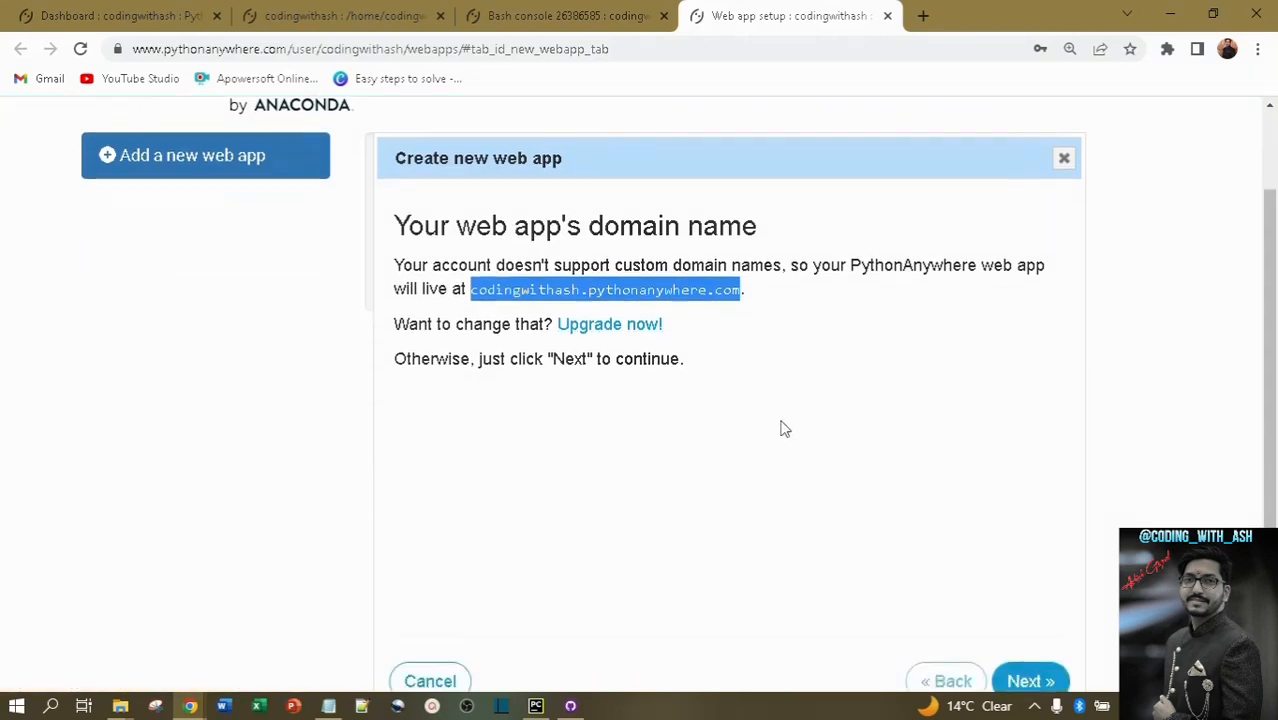
pyautogui.click(1031, 662)
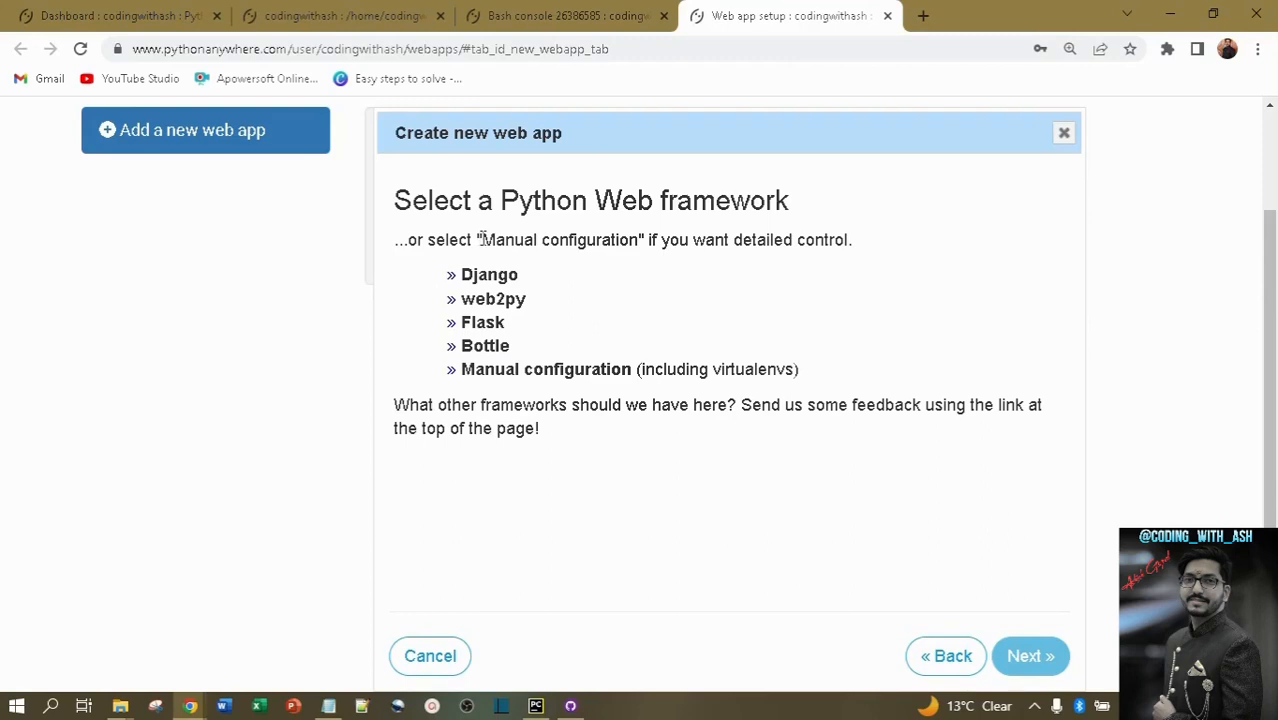
pyautogui.moveTo(481, 239); pyautogui.dragTo(640, 240)
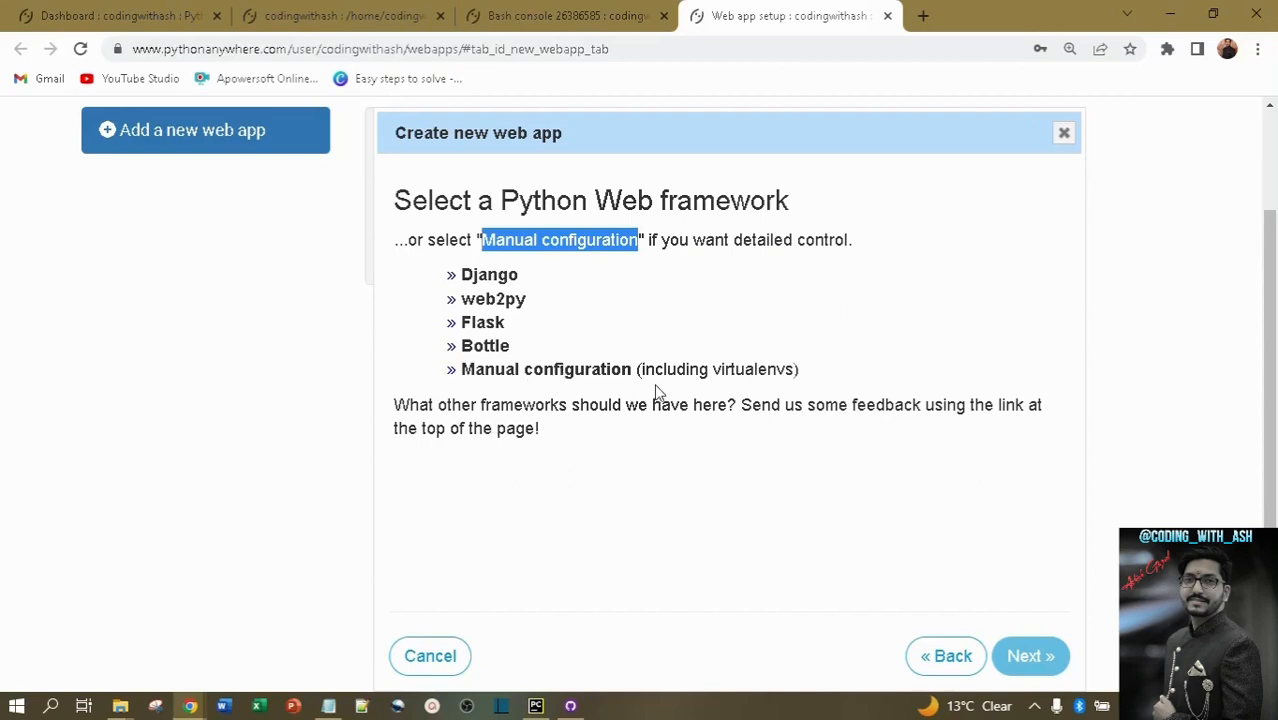
pyautogui.click(563, 370)
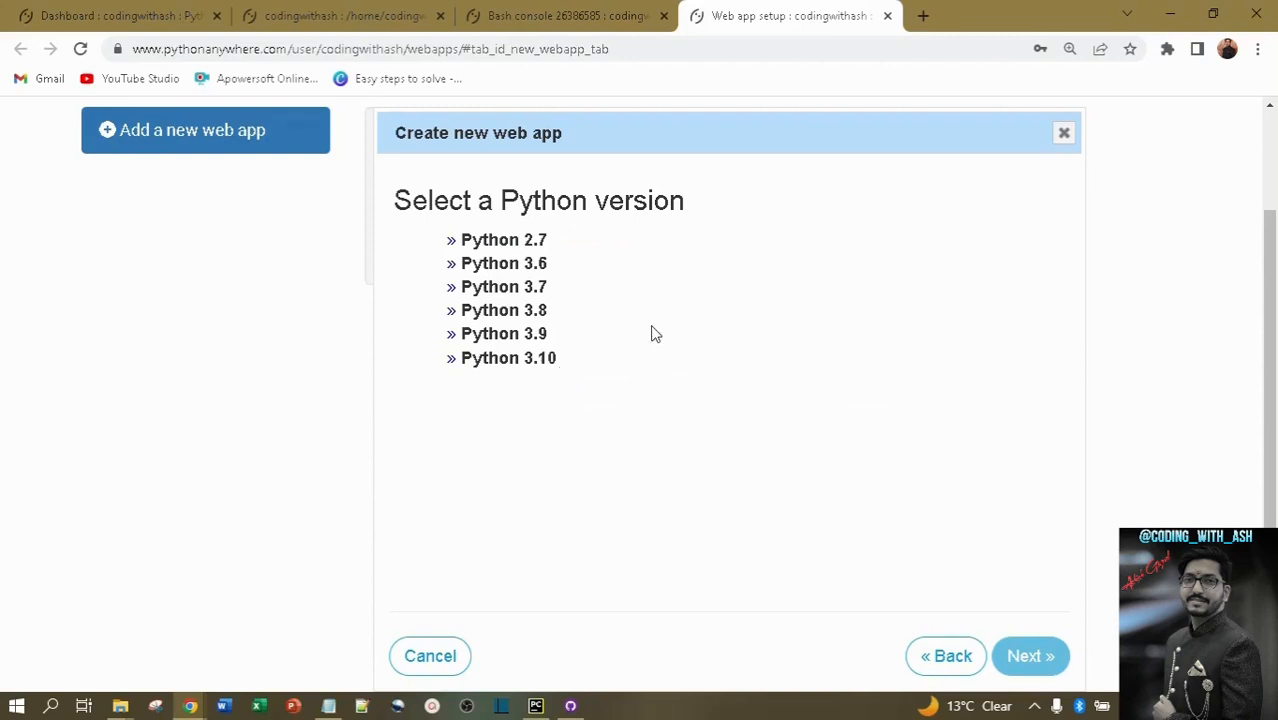
pyautogui.click(527, 312)
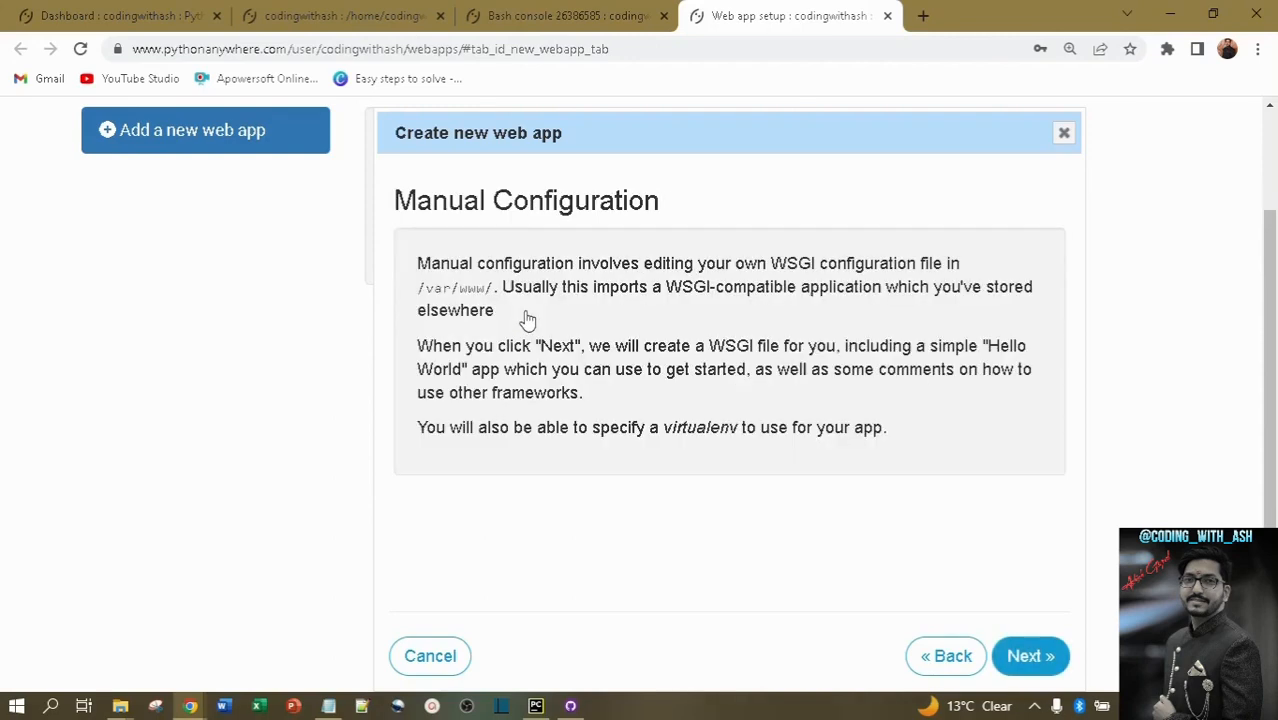
pyautogui.click(1032, 657)
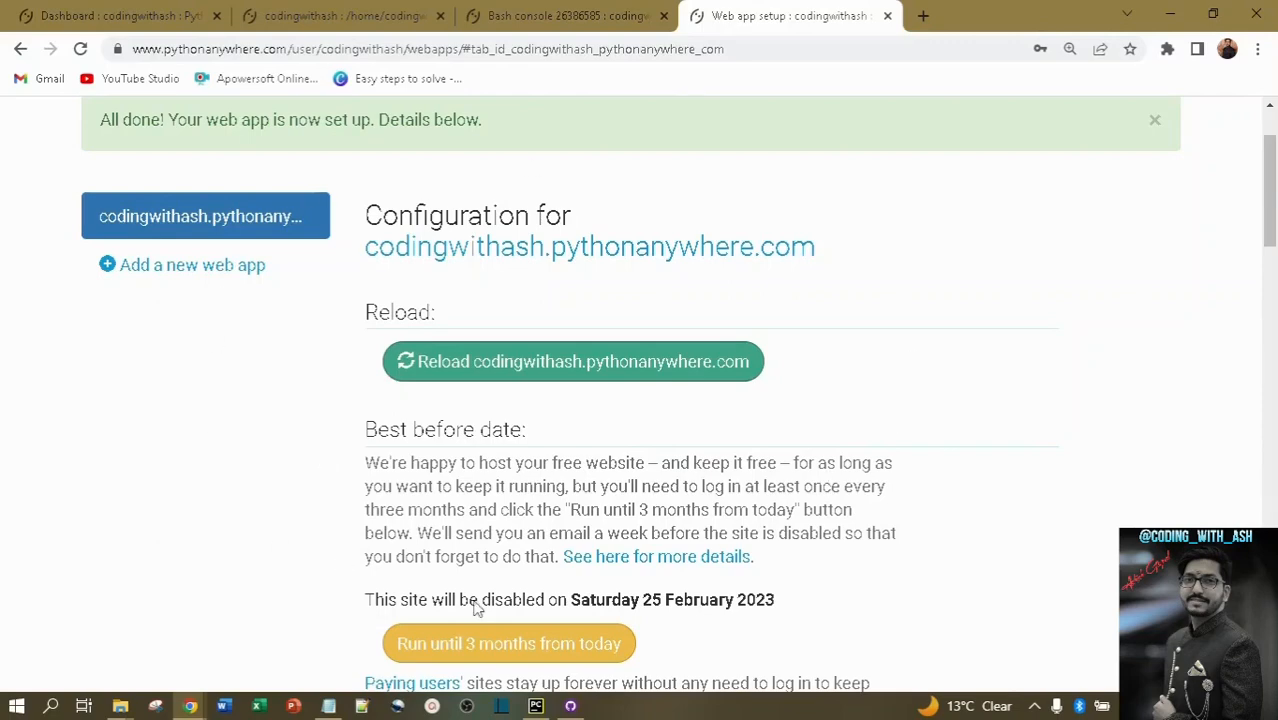
# Open the new web app's live site, examine its default welcome page, and return to the web app setup page.
pyautogui.hotkey('alt', 'Tab')
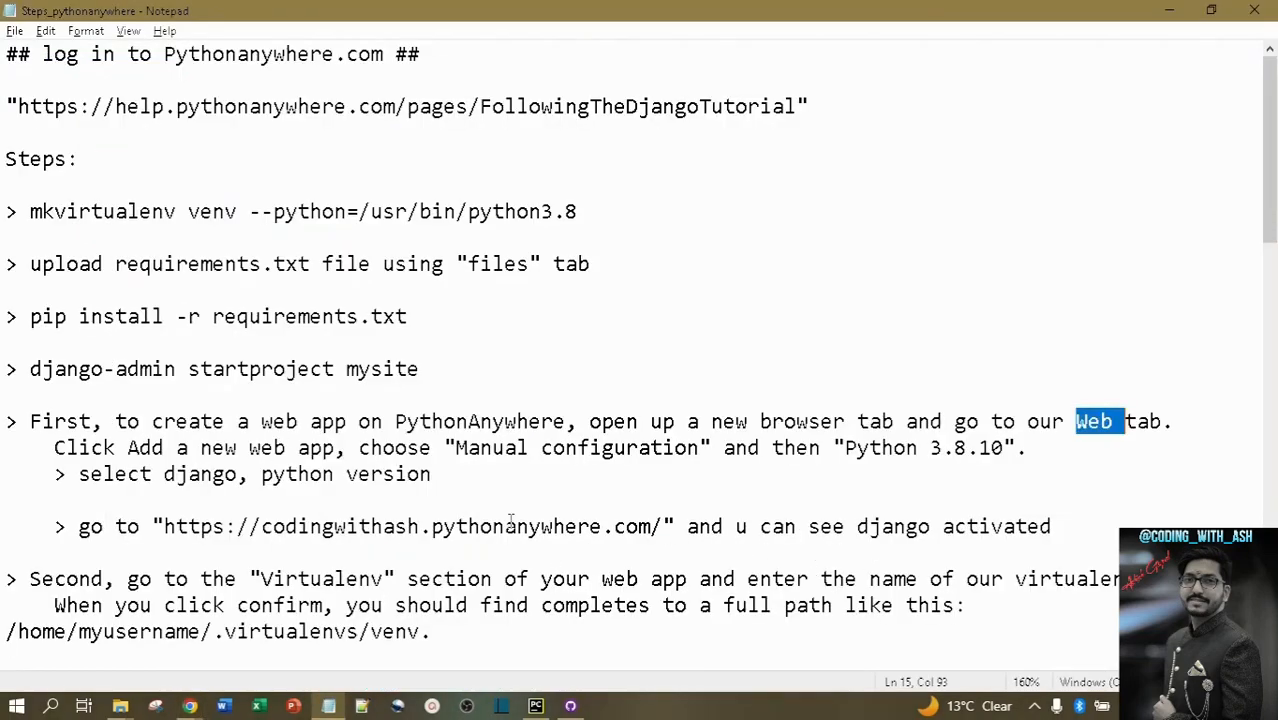
pyautogui.hotkey('alt', 'Tab')
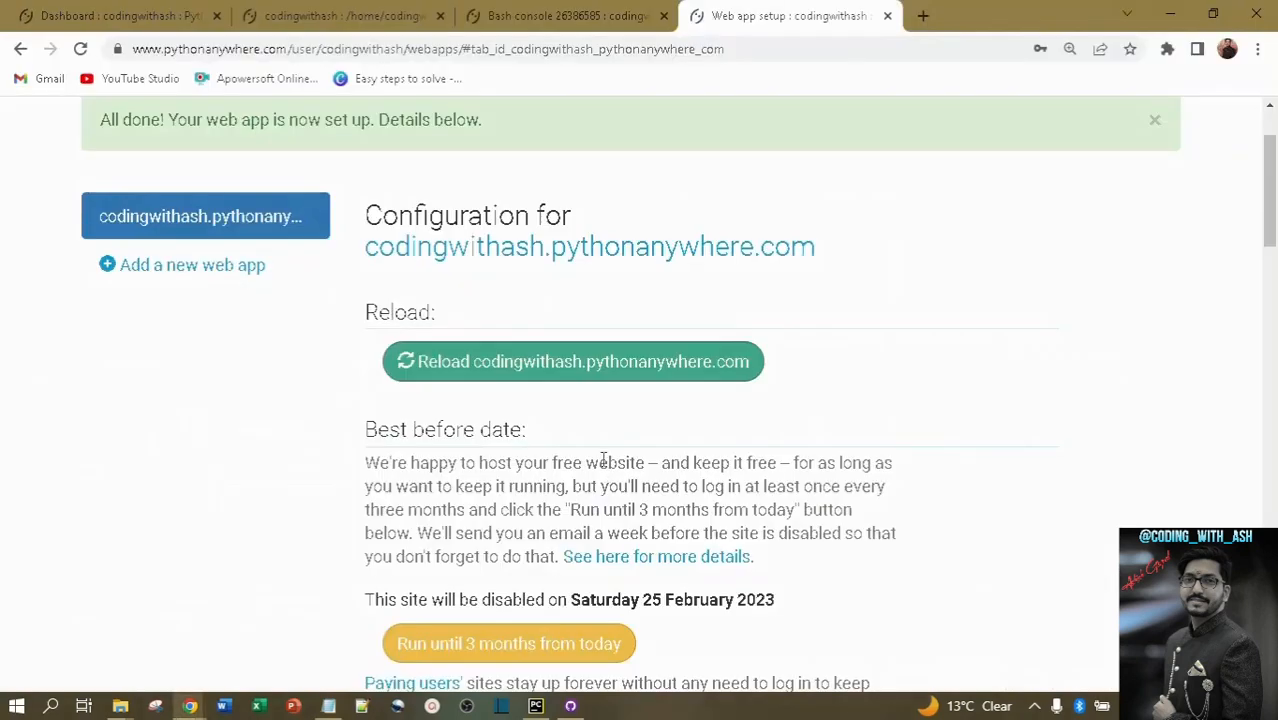
pyautogui.click(536, 250)
pyautogui.click(908, 22)
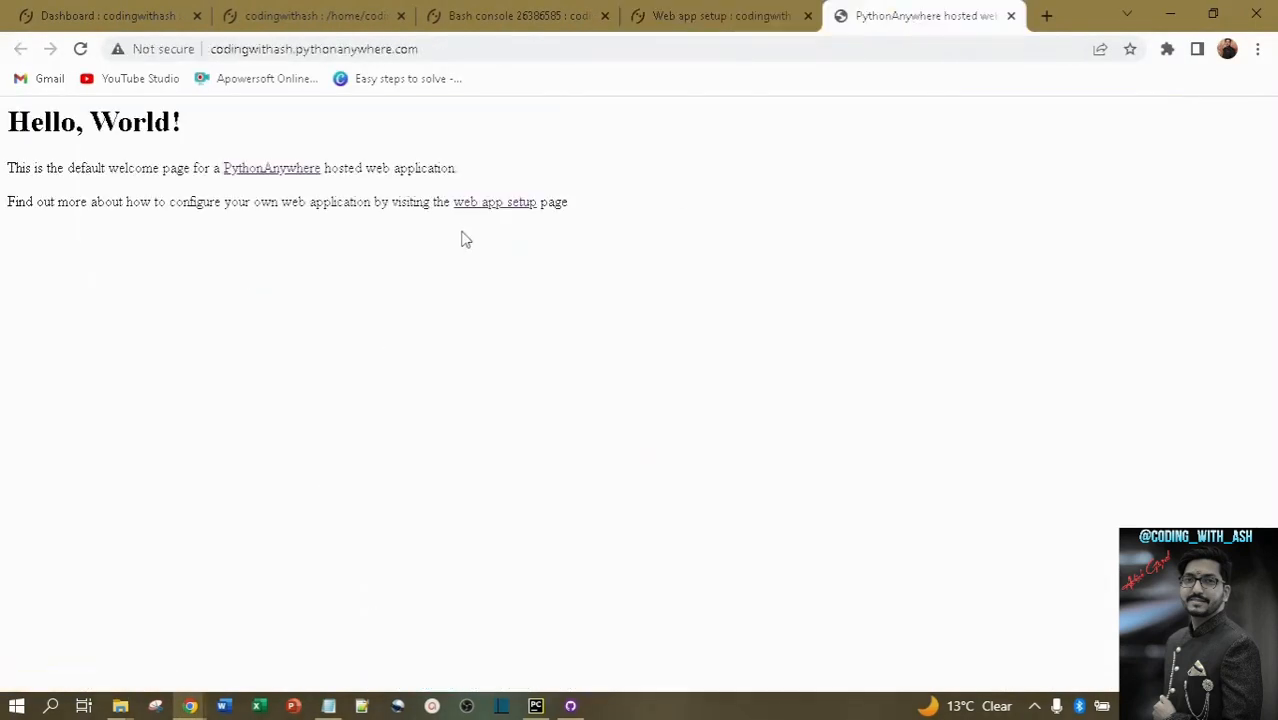
pyautogui.moveTo(8, 134); pyautogui.dragTo(566, 205)
pyautogui.click(543, 321)
pyautogui.click(665, 16)
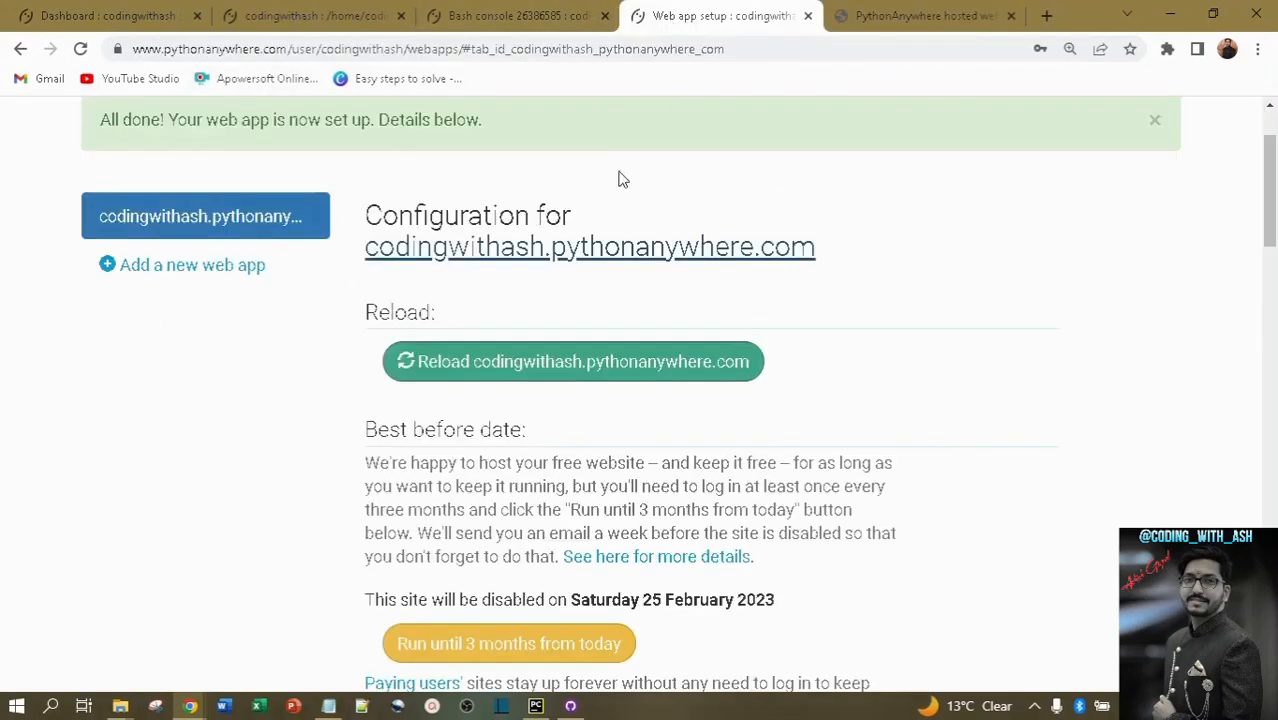
# Review the Virtualenv instruction in the Notepad notes and locate the Code and Virtualenv sections of the web app setup page.
pyautogui.hotkey('alt', 'Tab')
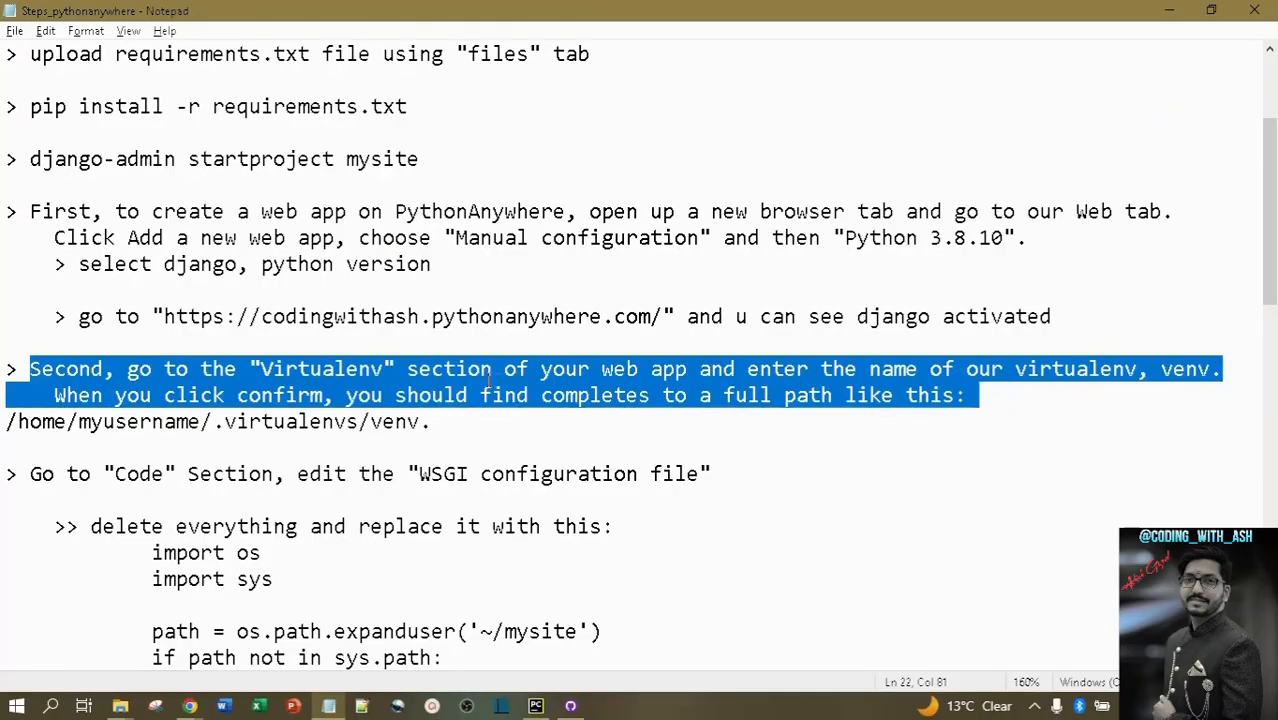
pyautogui.hotkey('alt', 'Tab')
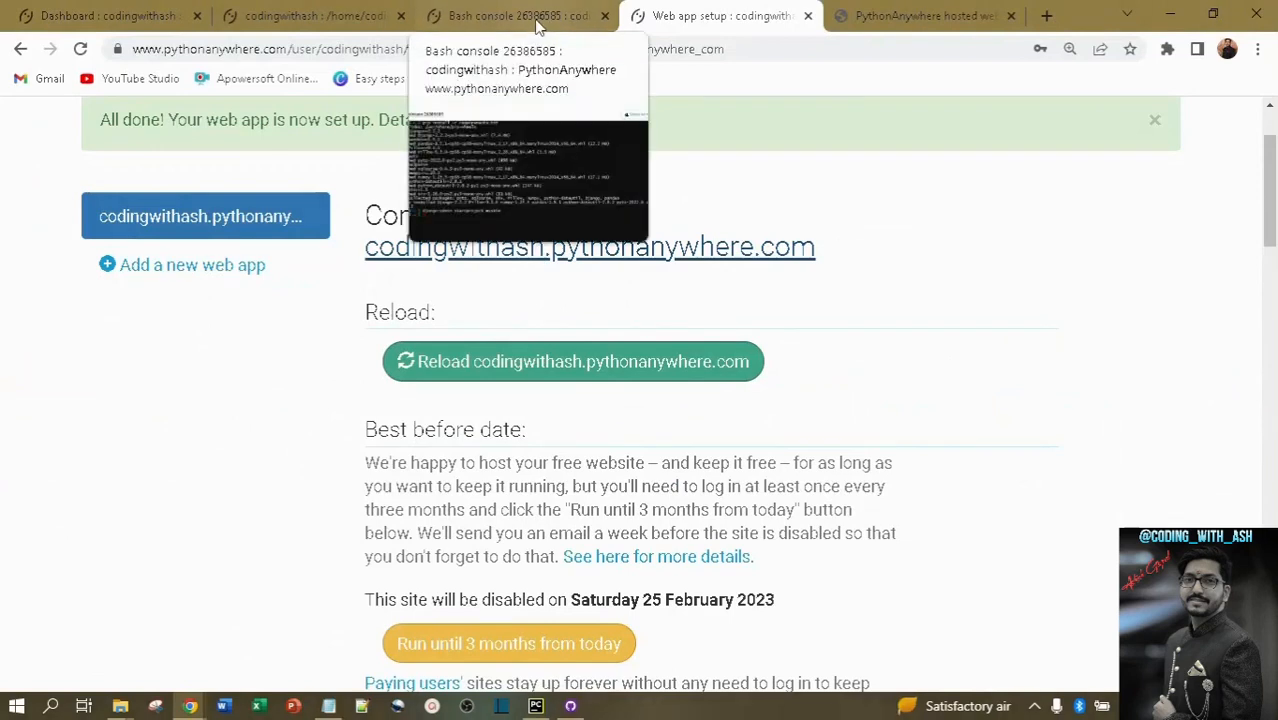
pyautogui.moveTo(1274, 220); pyautogui.dragTo(1275, 388)
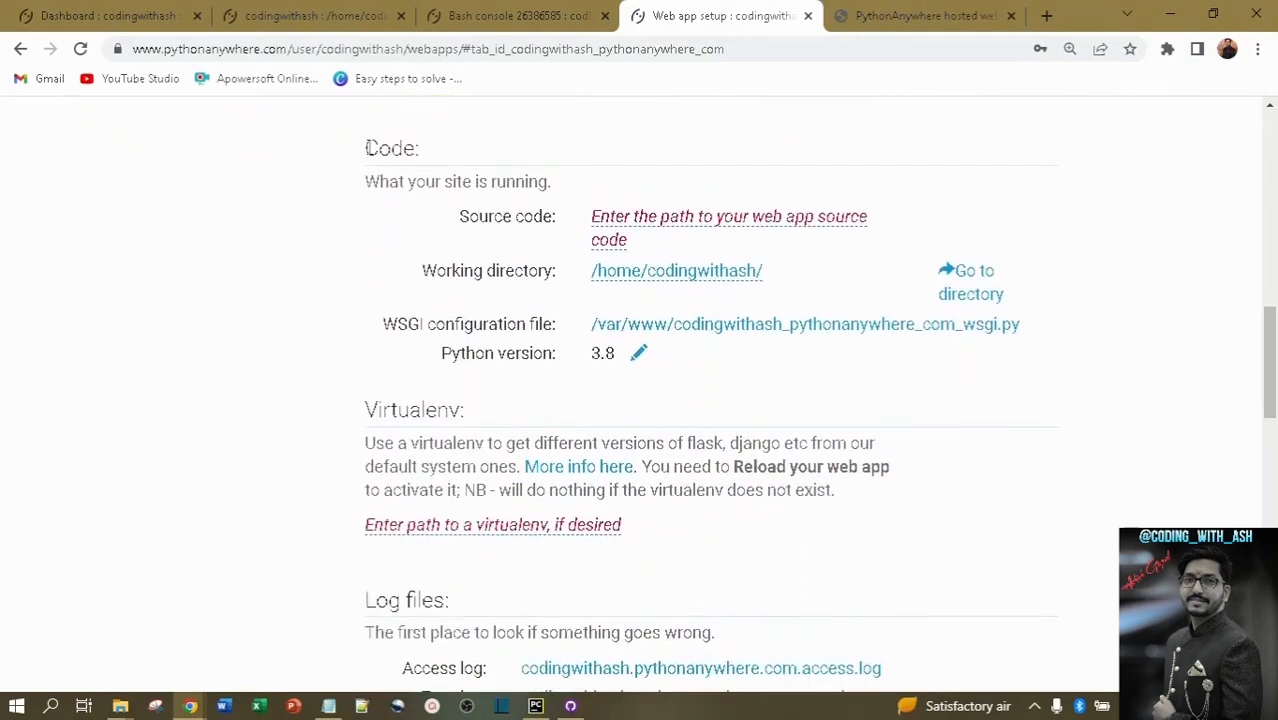
pyautogui.moveTo(366, 148); pyautogui.dragTo(419, 148)
pyautogui.moveTo(358, 410); pyautogui.dragTo(464, 410)
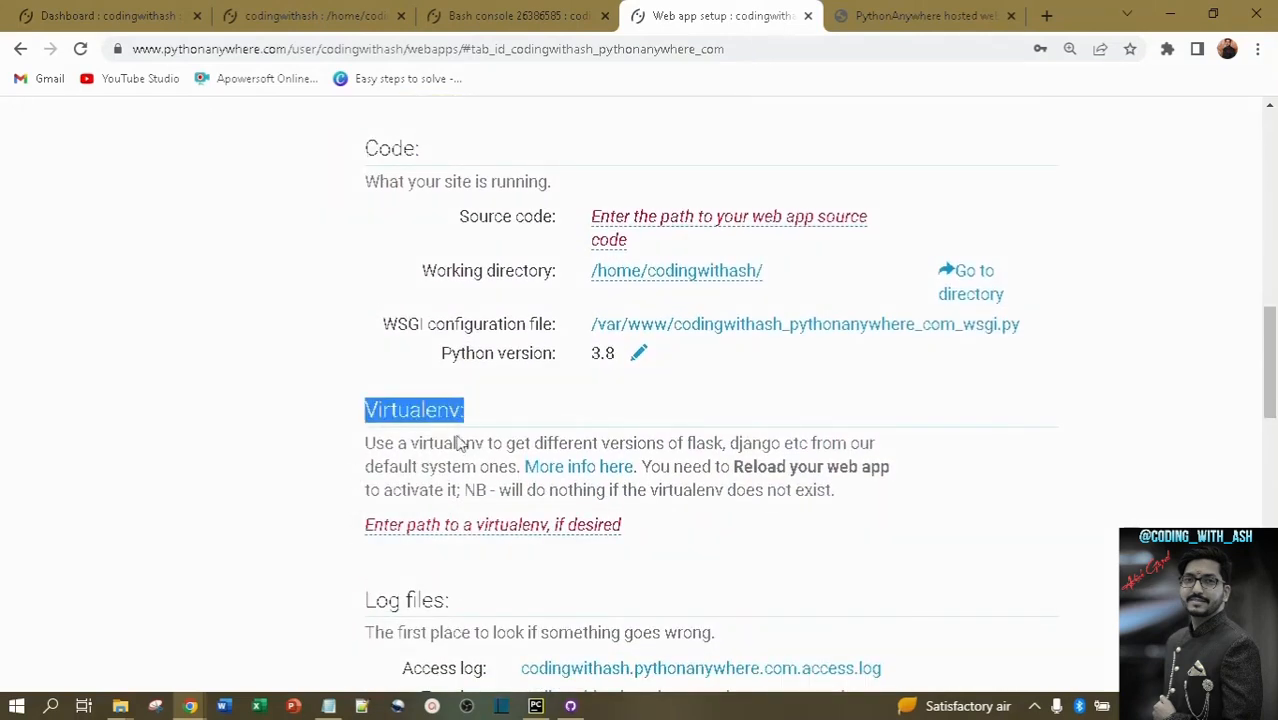
# Set the web app's virtualenv to venv, checking the name against the mkvirtualenv line in the Notepad notes.
pyautogui.click(412, 533)
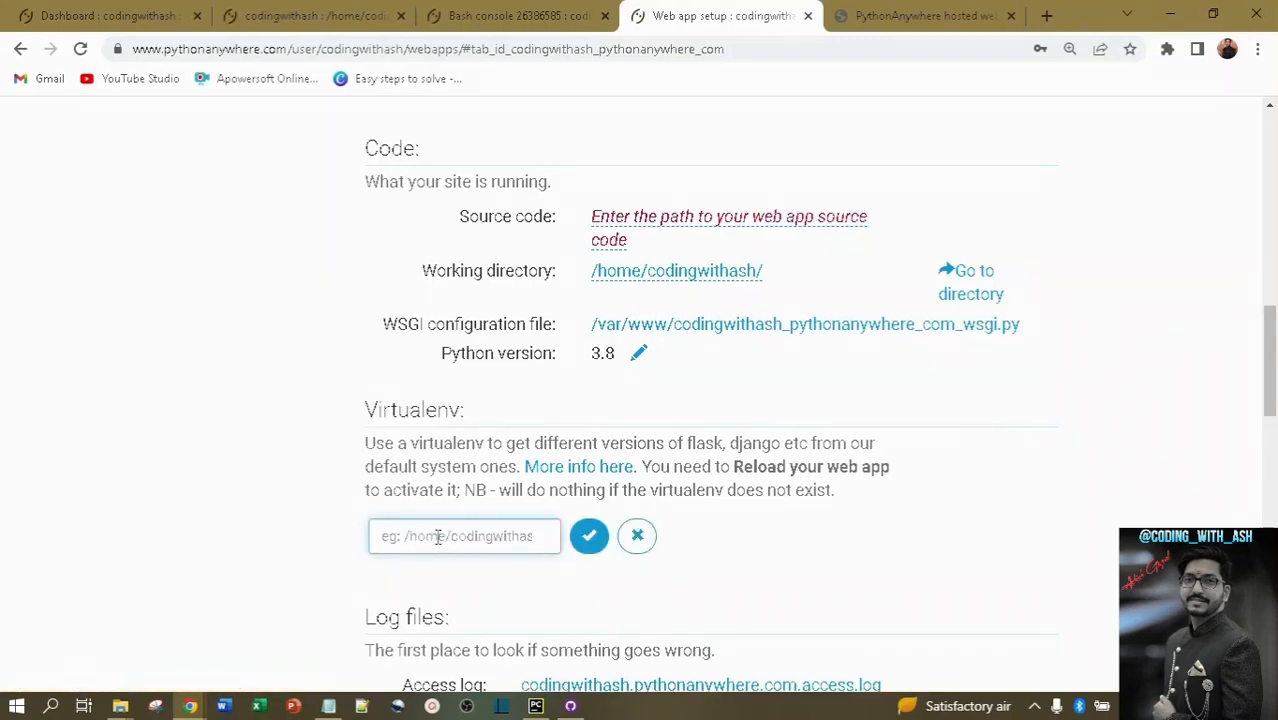
pyautogui.write('venv')
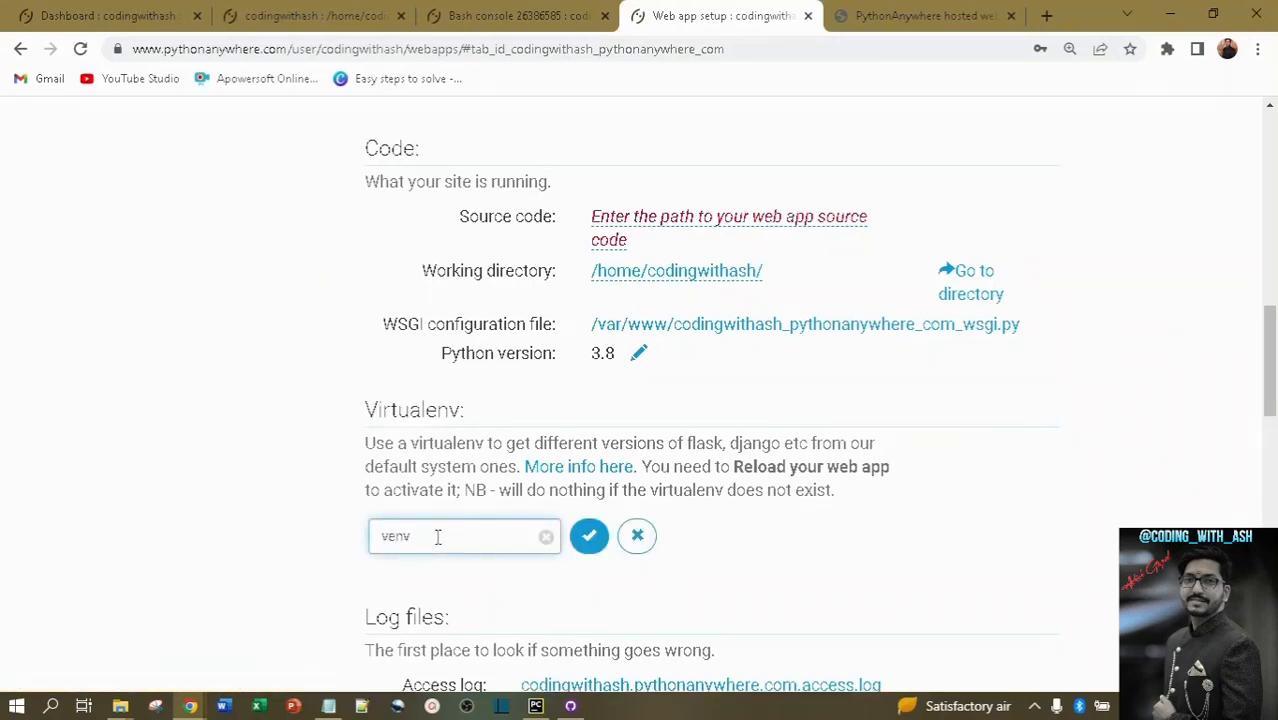
pyautogui.click(328, 706)
pyautogui.scroll(3, 274, 198)
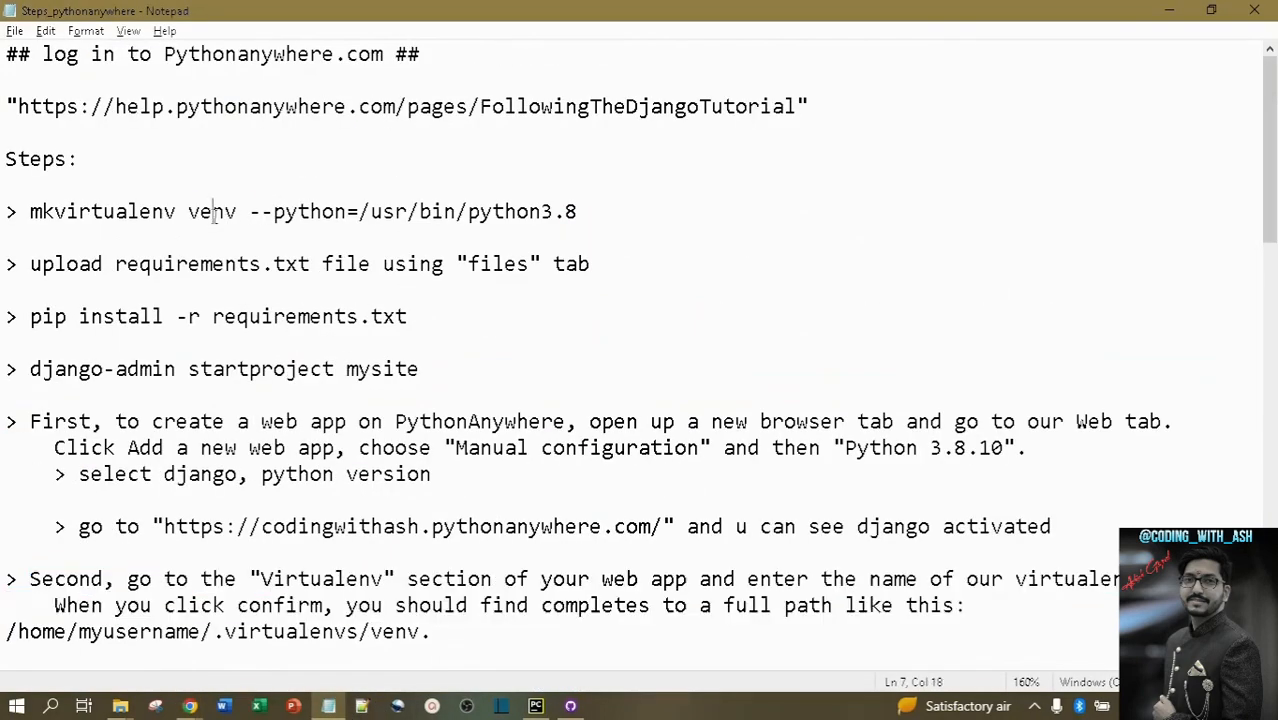
pyautogui.doubleClick(214, 212)
pyautogui.hotkey('alt', 'Tab')
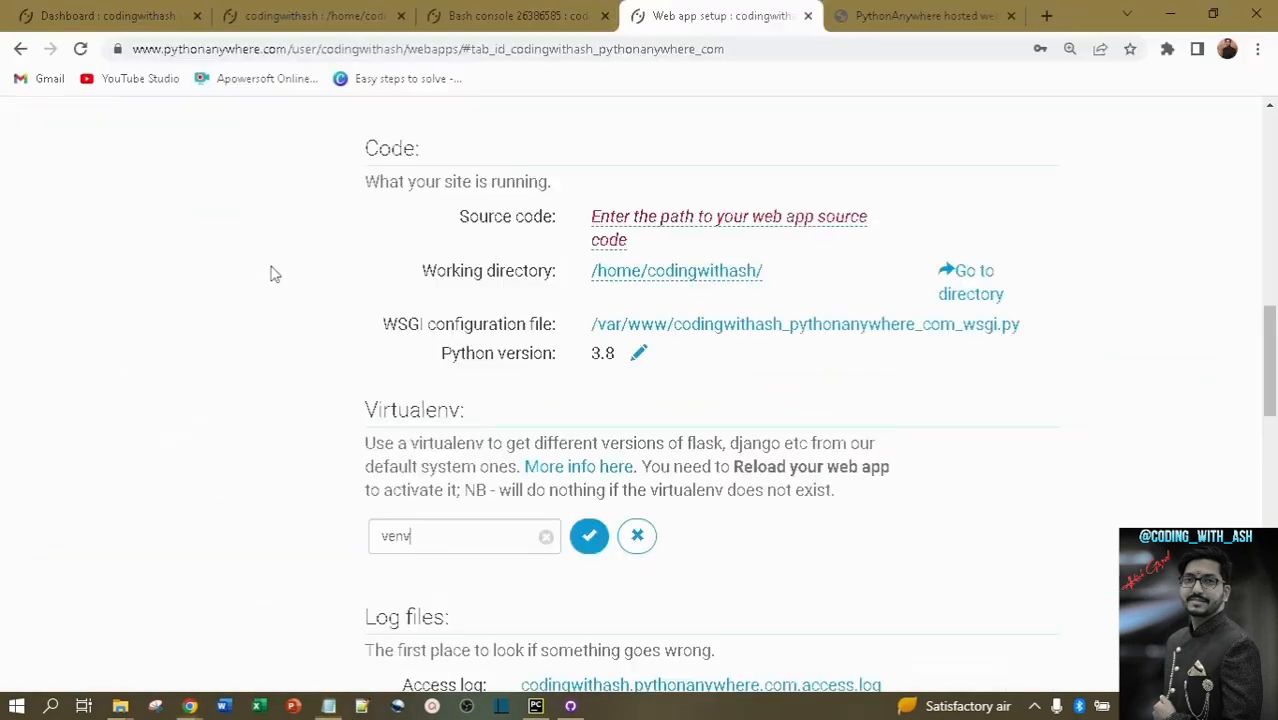
pyautogui.click(590, 538)
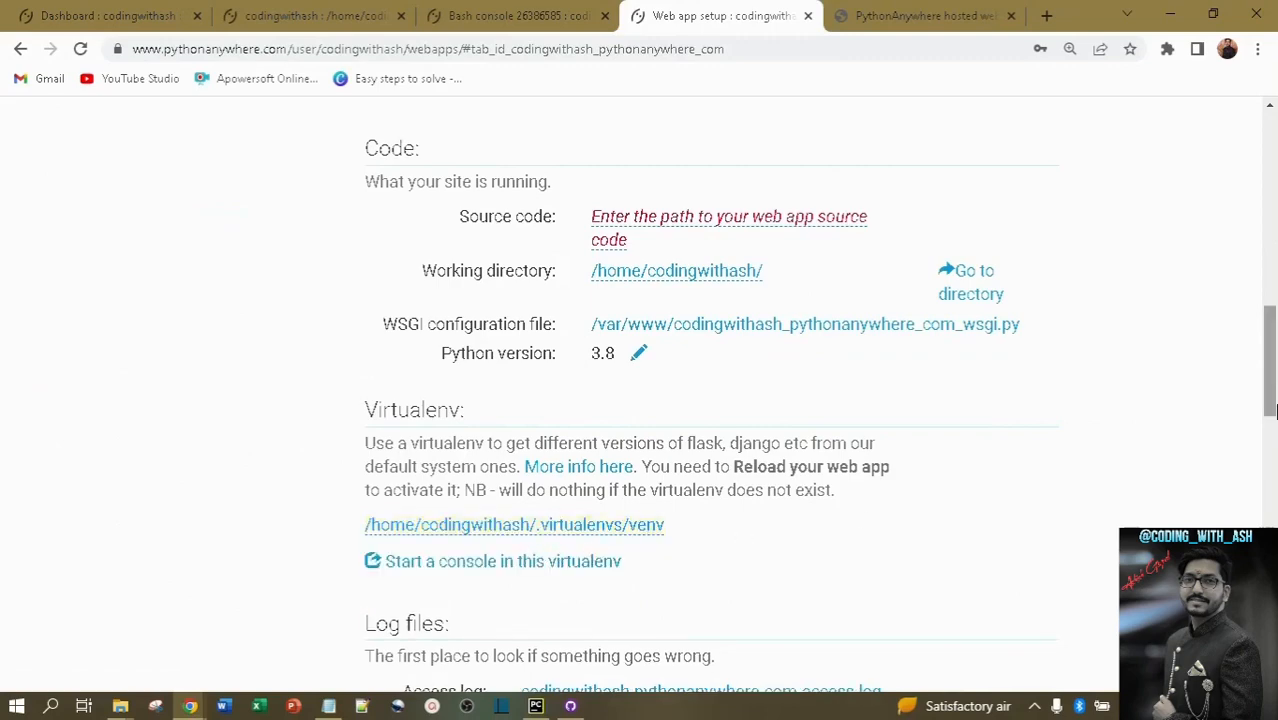
# Review the expected virtualenv path in the Notepad notes and move on to the WSGI configuration file instructions.
pyautogui.scroll(1, 1274, 420)
pyautogui.hotkey('alt', 'Tab')
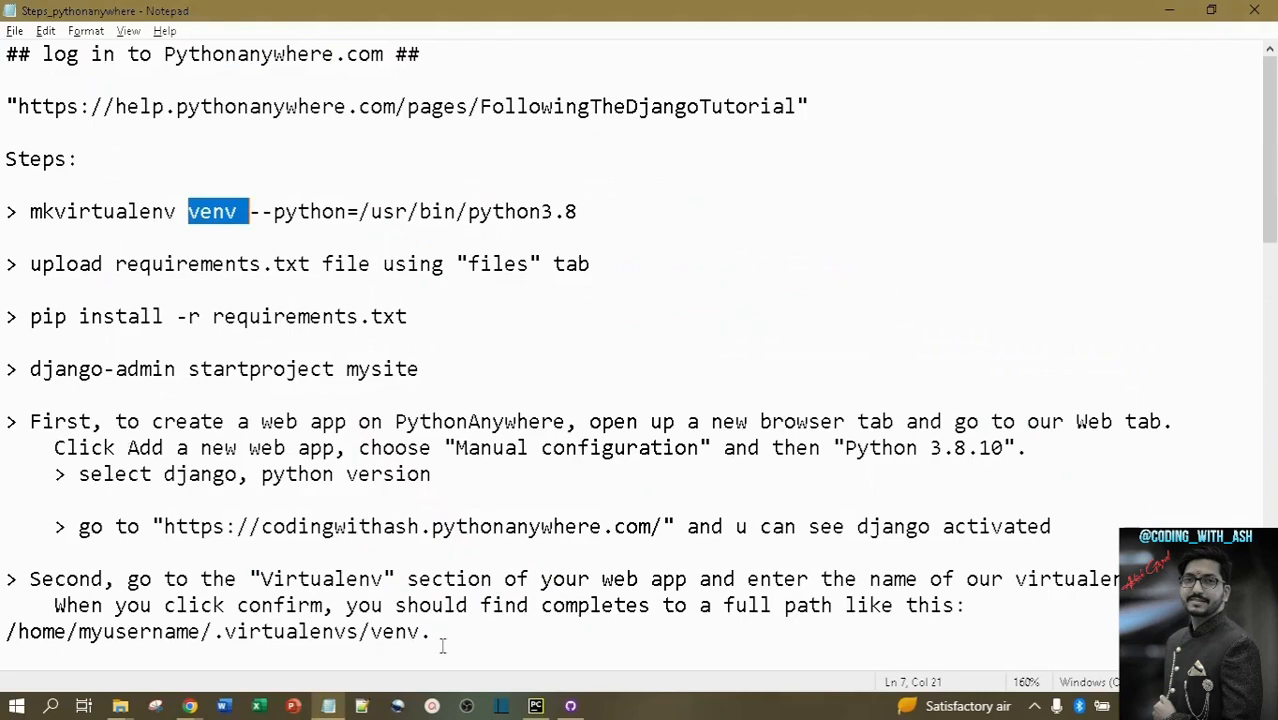
pyautogui.moveTo(442, 646); pyautogui.dragTo(3, 551)
pyautogui.moveTo(1268, 236); pyautogui.dragTo(1269, 395)
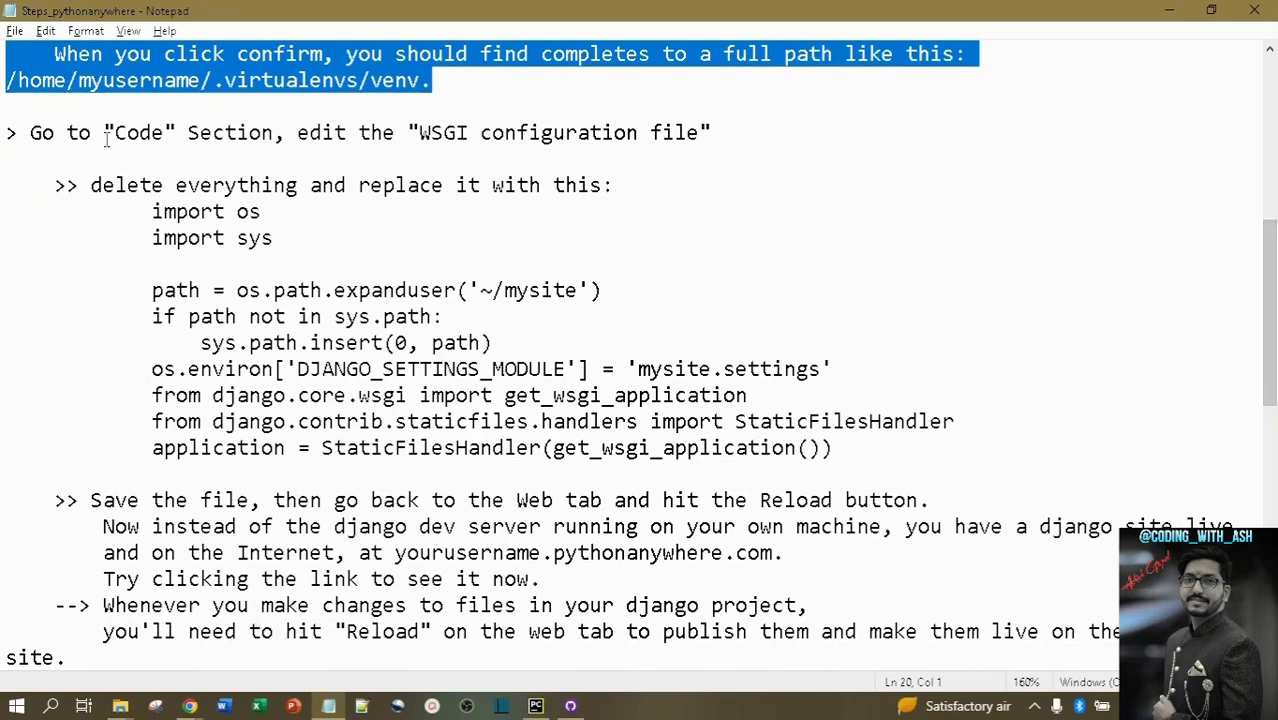
# Replace the entire contents of the web app's WSGI configuration file with the mysite Django code block from the Notepad notes.
pyautogui.moveTo(104, 138); pyautogui.dragTo(711, 133)
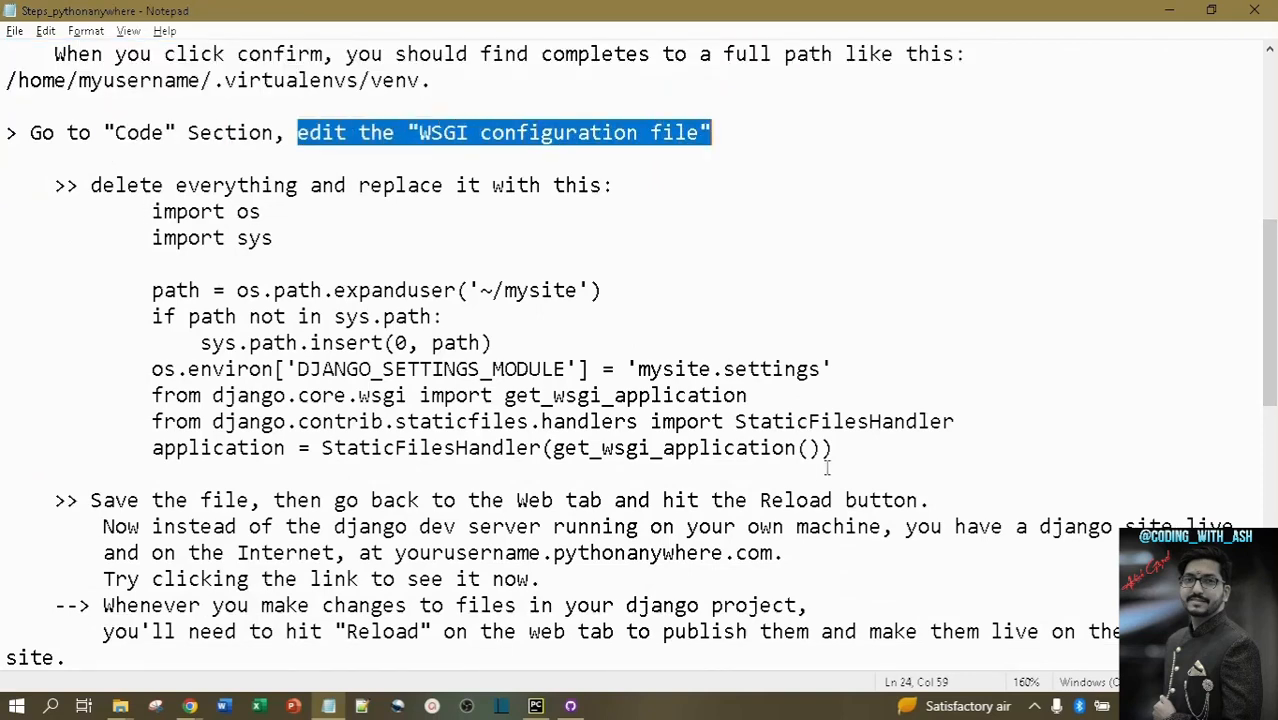
pyautogui.moveTo(832, 450); pyautogui.dragTo(3, 220)
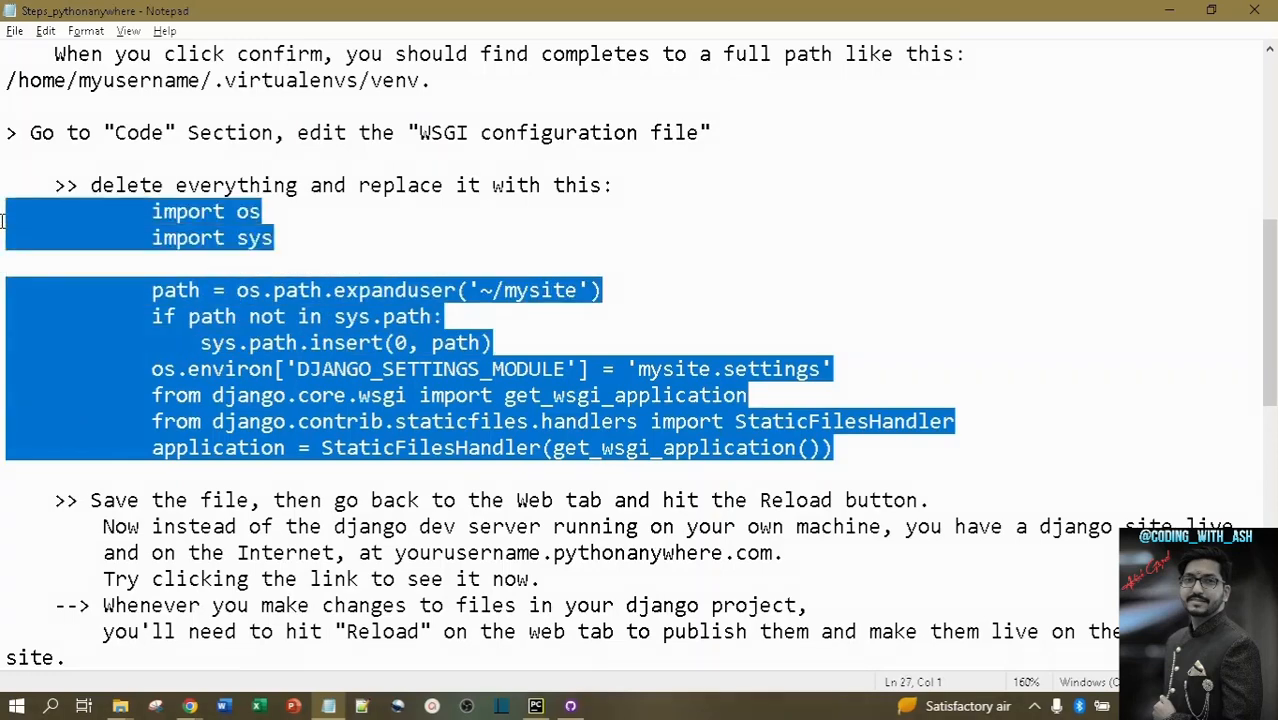
pyautogui.hotkey('alt', 'Tab')
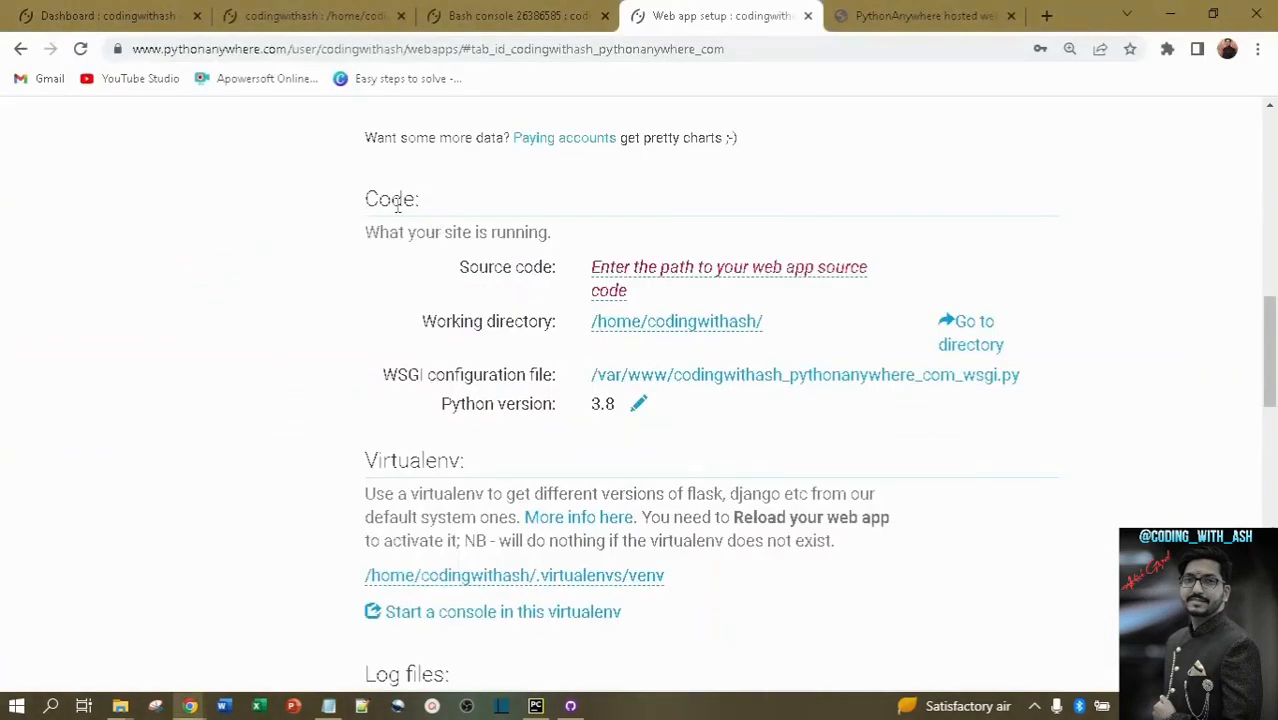
pyautogui.click(799, 382)
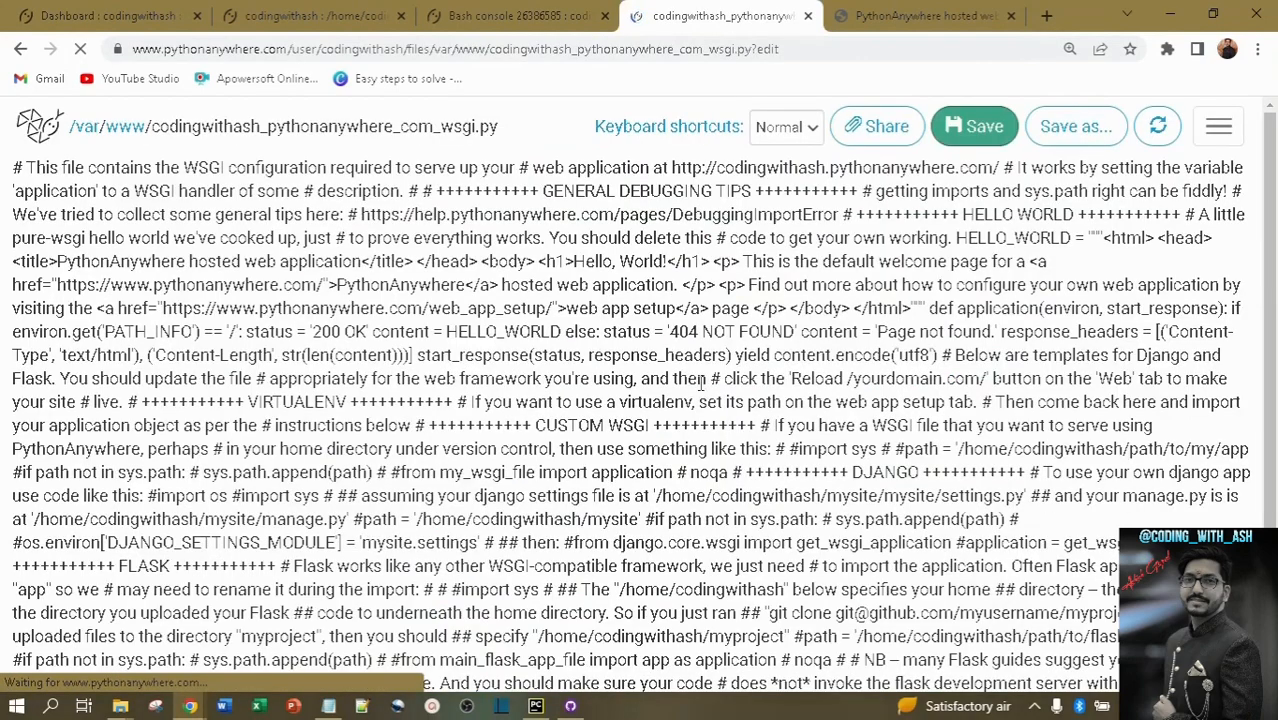
pyautogui.click(414, 397)
pyautogui.hotkey('ctrl', 'a')
pyautogui.write("import os import sys  path = os.path.expanduser('~/mysite') if path not in sys.path:     sys.path.insert(0, path) os.environ['DJANGO_SETTINGS_MODULE'] = 'mysite.settings' from django.core.wsgi import get_wsgi_application from django.contrib.staticfiles.handlers import StaticFilesHandler application = StaticFilesHandler(get_wsgi_application())")
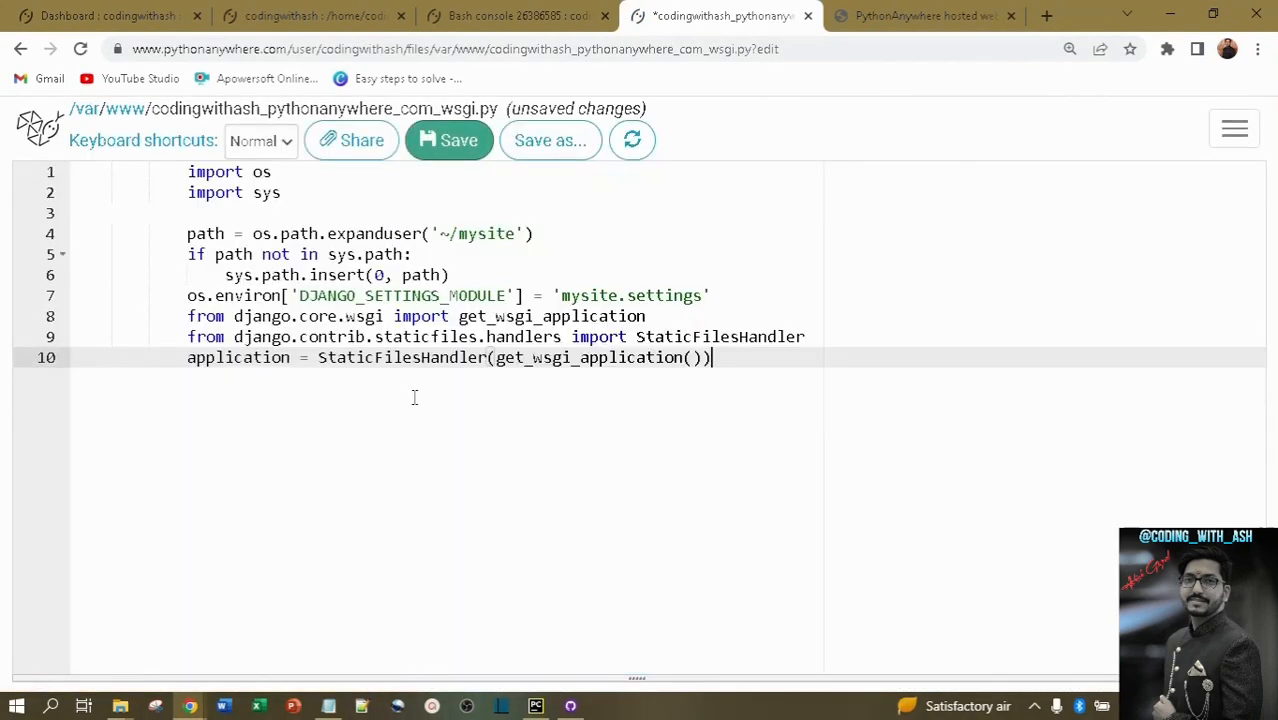
# Remove the extra indentation from all of the WSGI code, save the file and return to the web app setup page.
pyautogui.hotkey('ctrl', 'a')
pyautogui.hotkey('shift', 'Tab')
pyautogui.hotkey('shift', 'Tab')
pyautogui.hotkey('shift', 'Tab')
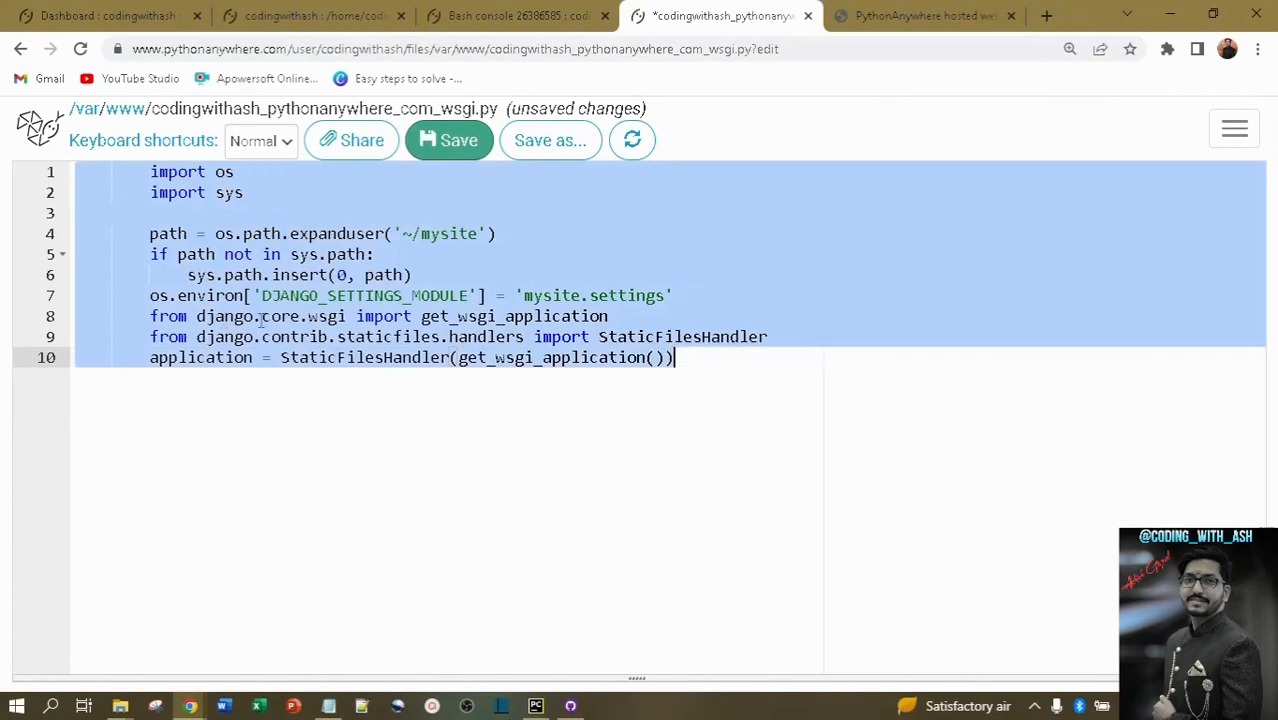
pyautogui.click(450, 140)
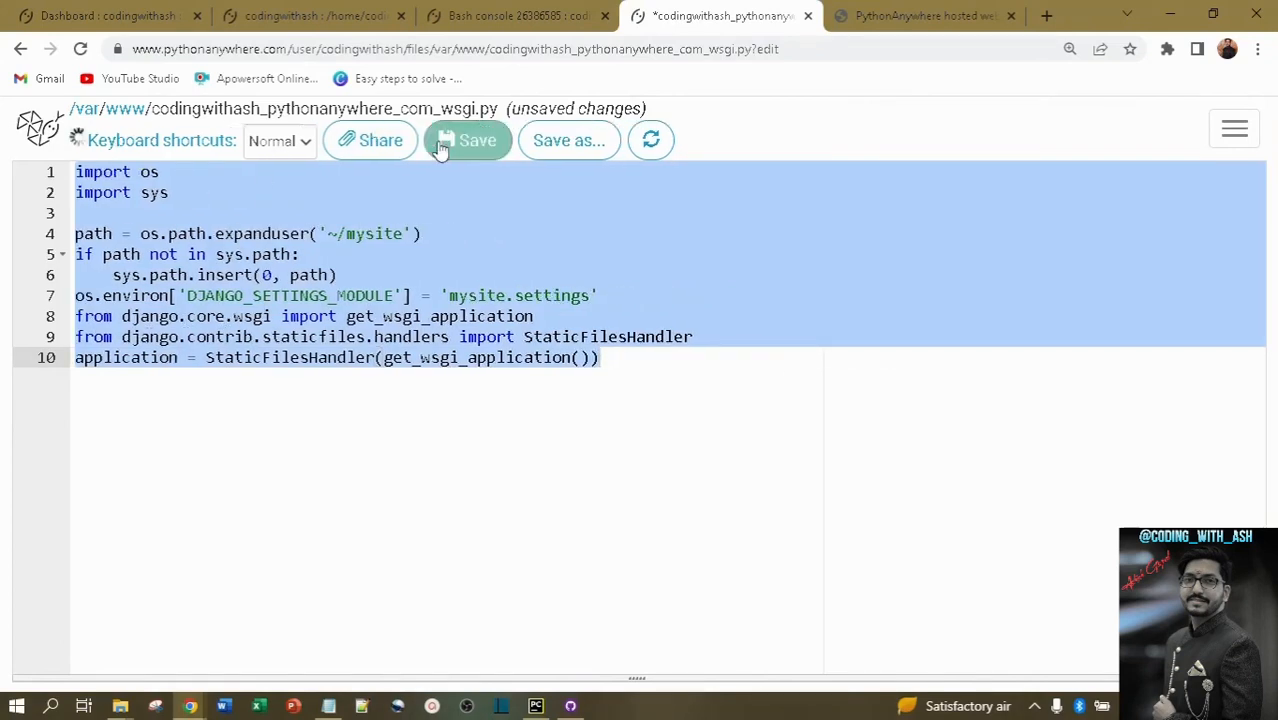
pyautogui.click(20, 49)
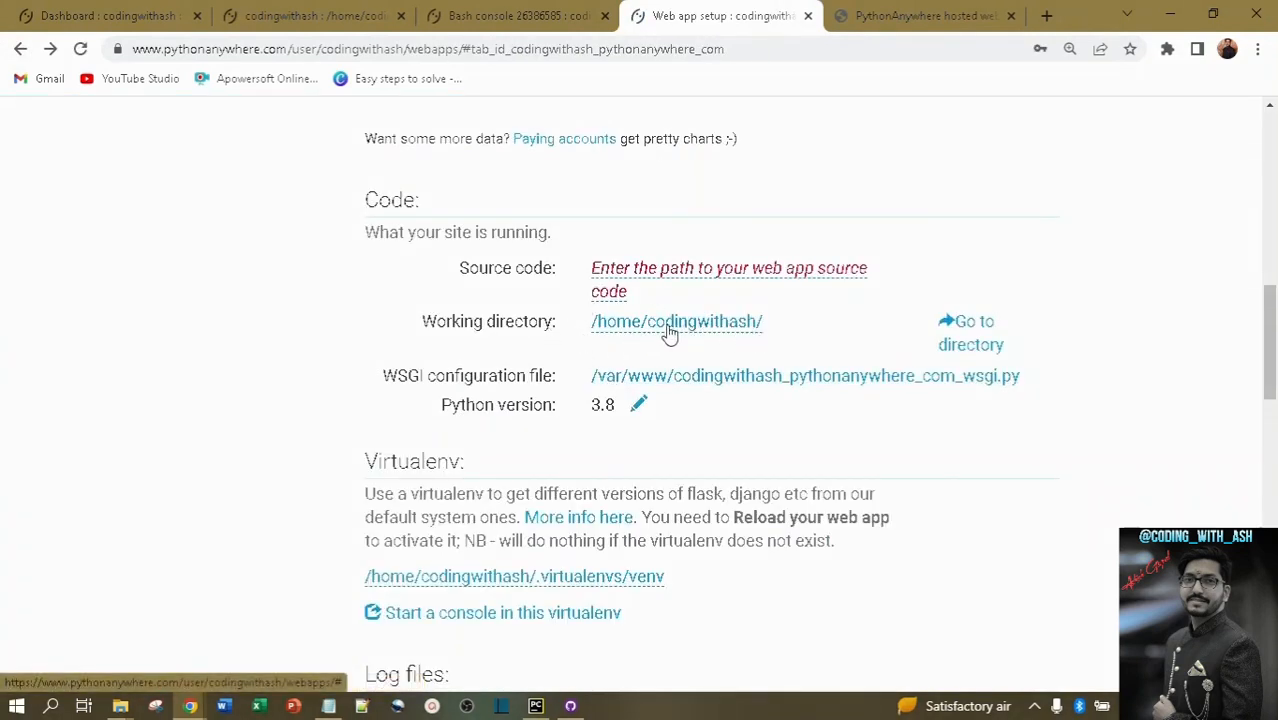
# Set the web app's source code path to mysite, checking the name against the path line in the Notepad notes.
pyautogui.click(648, 272)
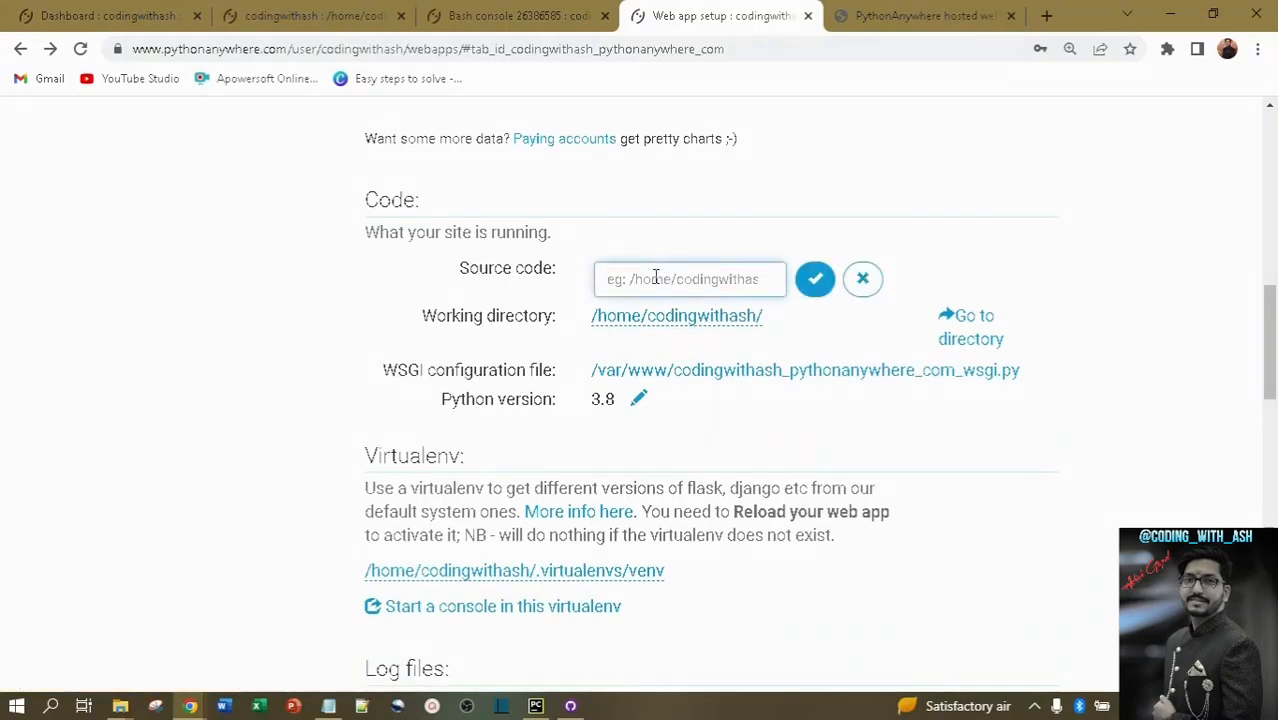
pyautogui.write('mysite')
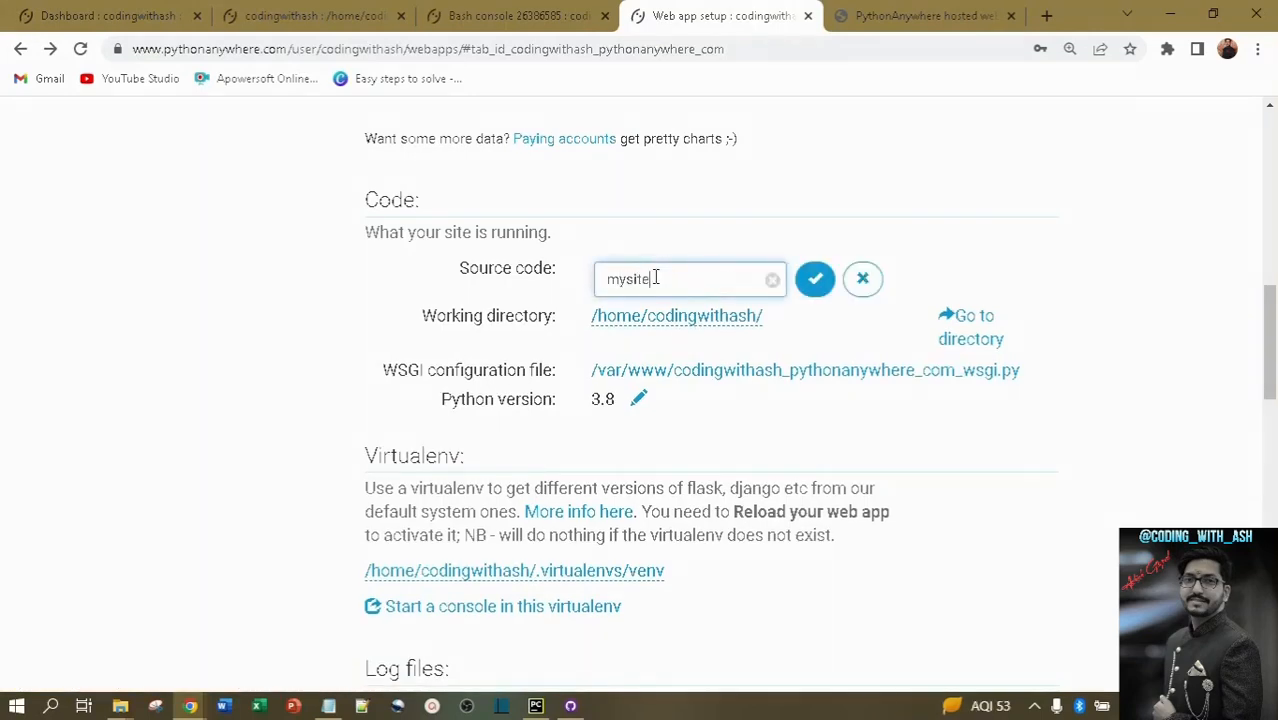
pyautogui.hotkey('alt', 'Tab')
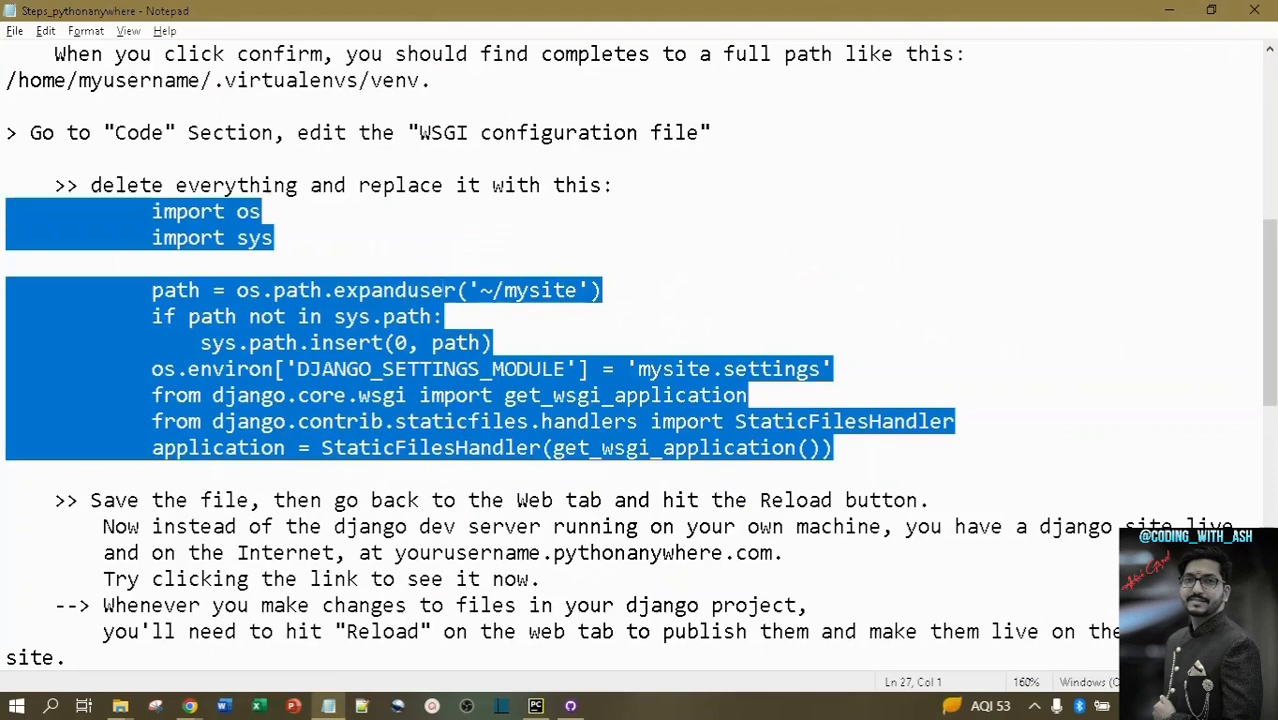
pyautogui.doubleClick(543, 304)
pyautogui.click(545, 300)
pyautogui.hotkey('alt', 'Tab')
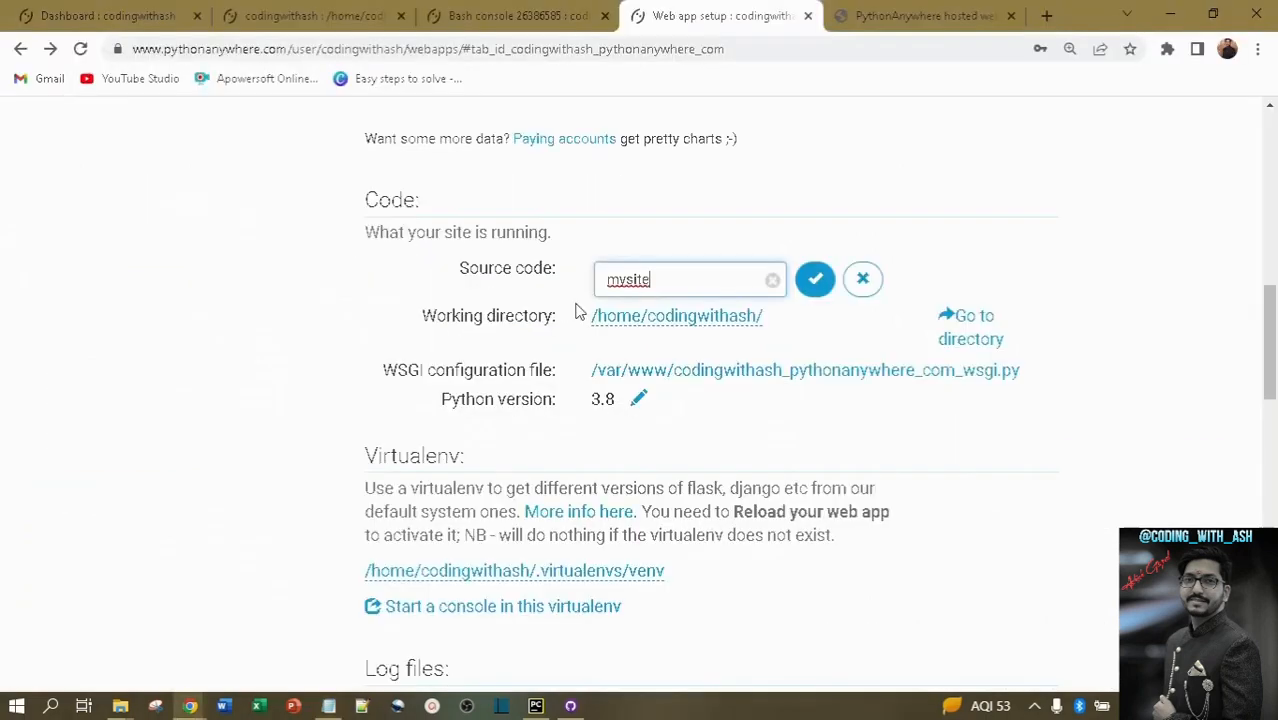
pyautogui.click(816, 282)
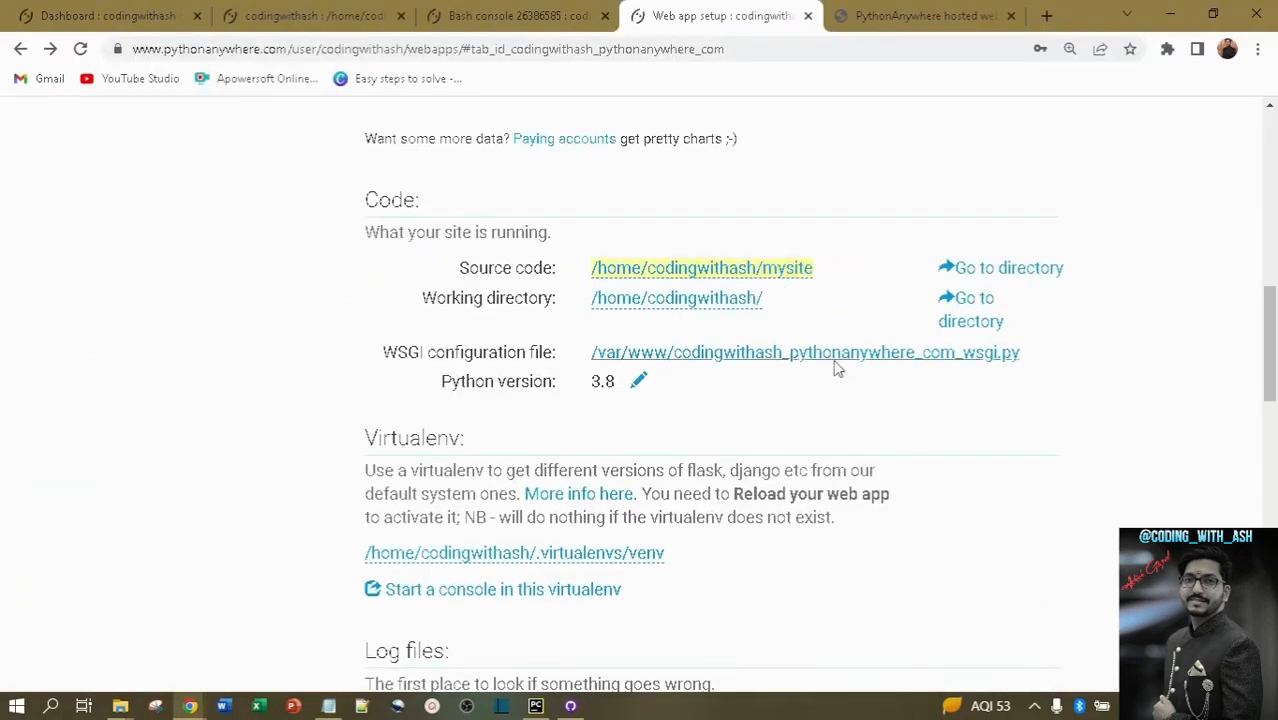
# Recheck the Code and Virtualenv sections of the web app setup, and read the reload and ALLOWED_HOSTS instructions in the Notepad notes.
pyautogui.moveTo(352, 207); pyautogui.dragTo(444, 207)
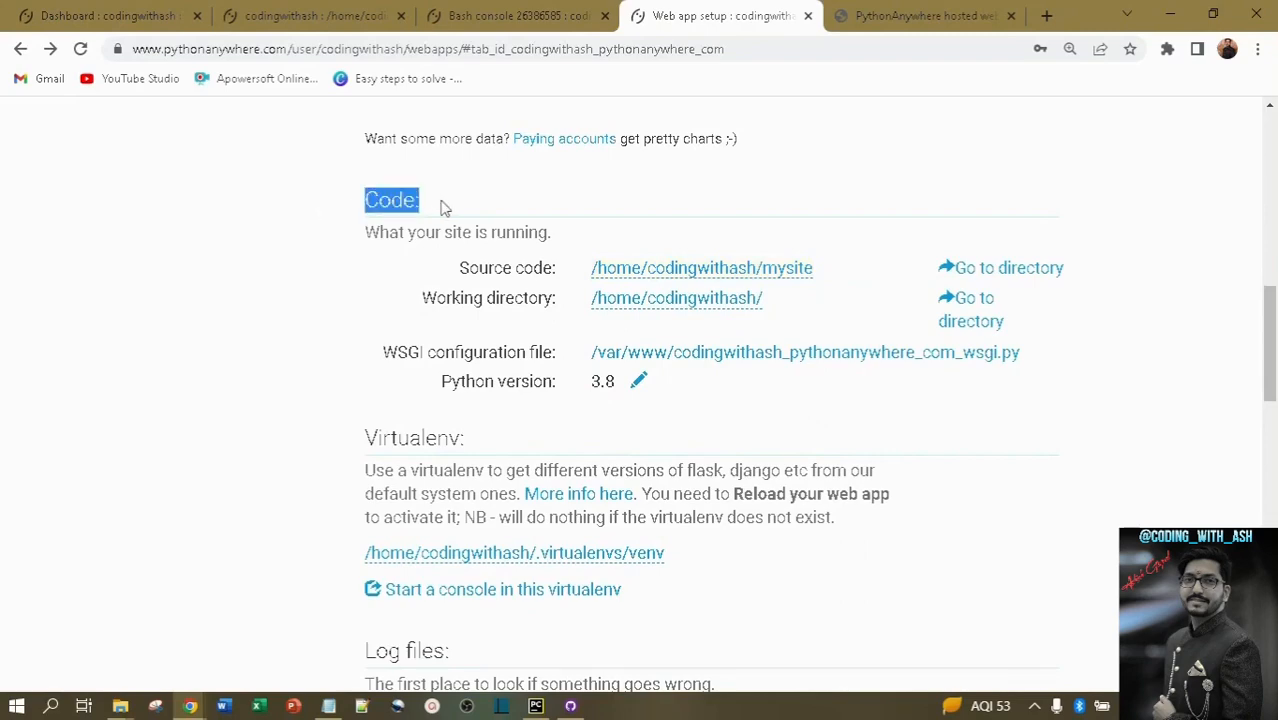
pyautogui.moveTo(368, 452); pyautogui.dragTo(474, 447)
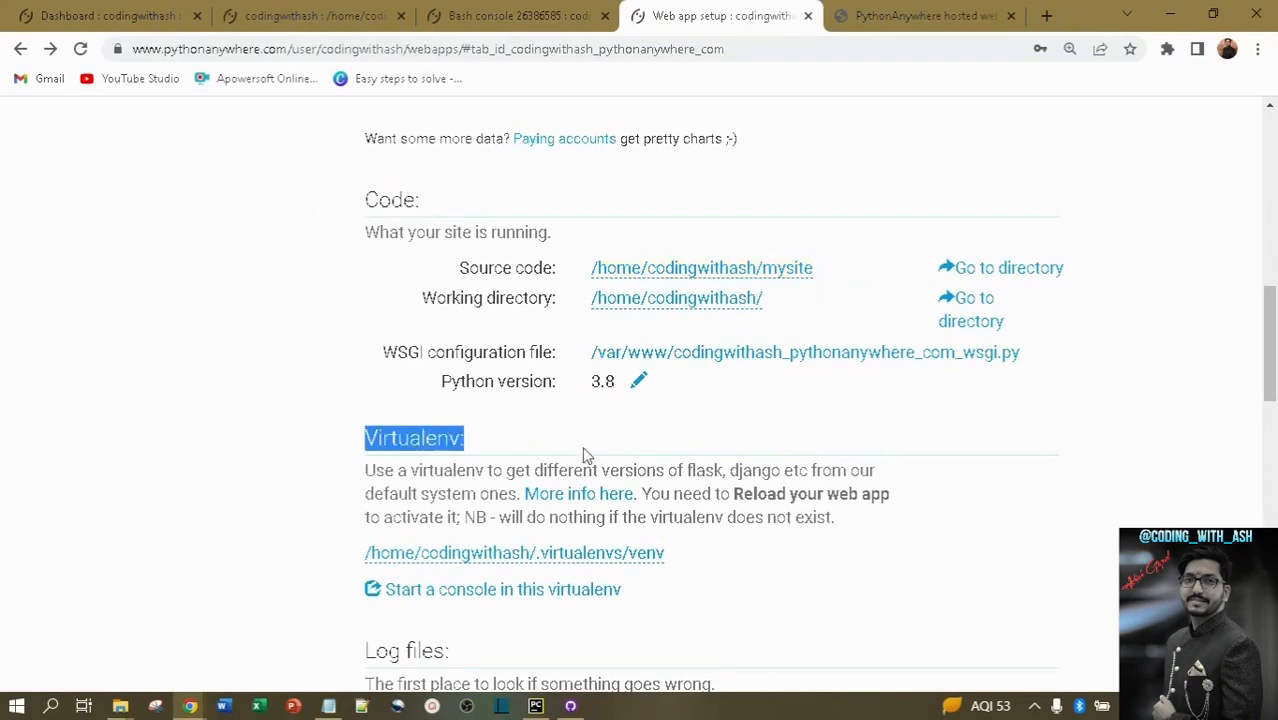
pyautogui.hotkey('alt', 'Tab')
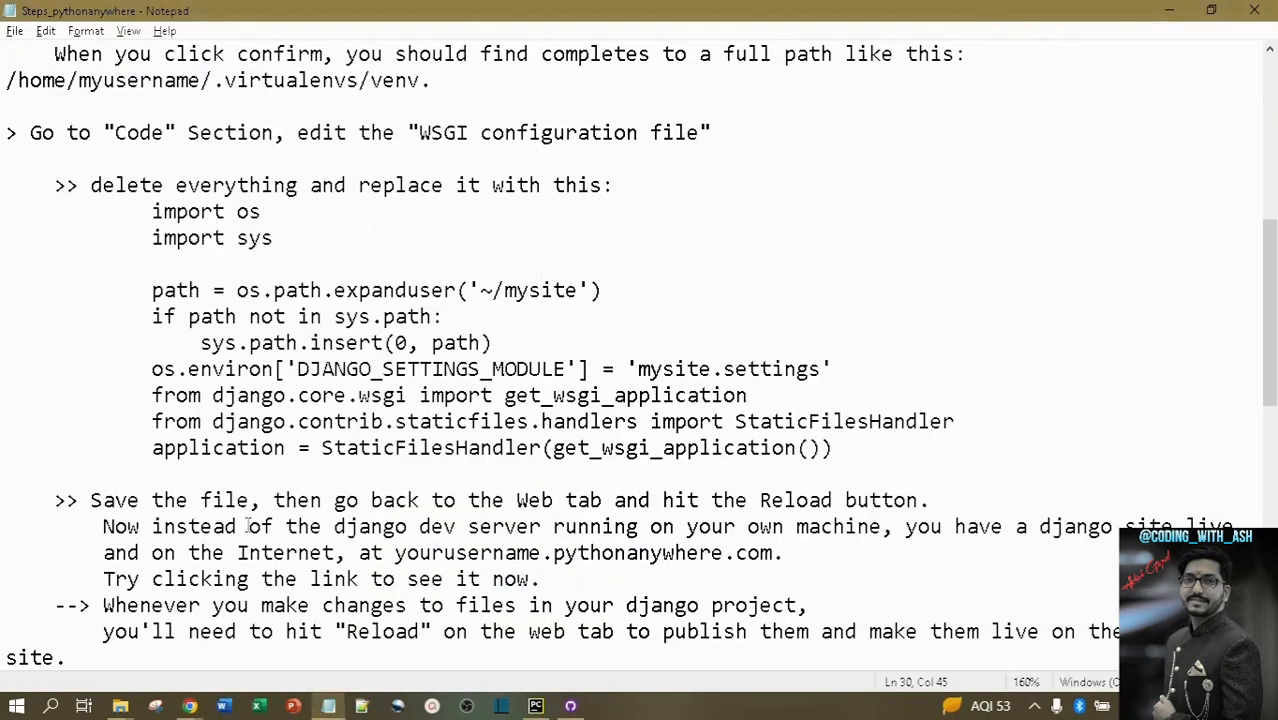
pyautogui.moveTo(1273, 285); pyautogui.dragTo(1274, 360)
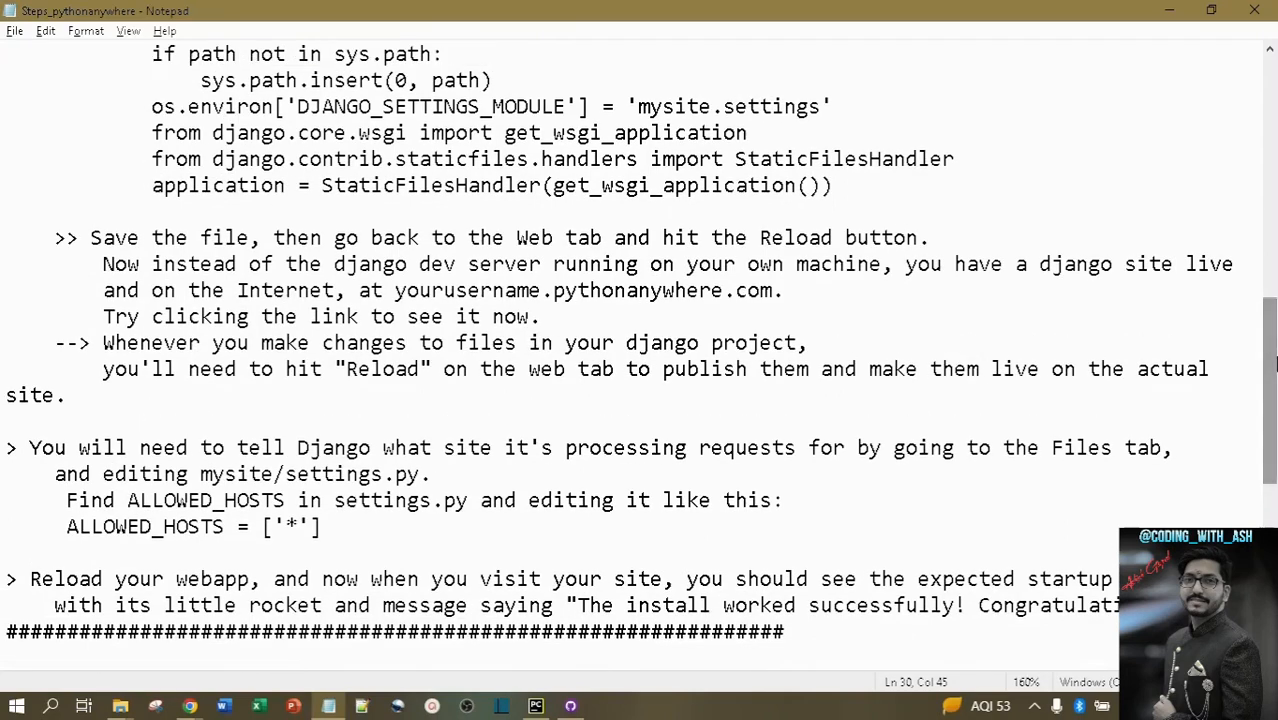
pyautogui.hotkey('alt', 'Tab')
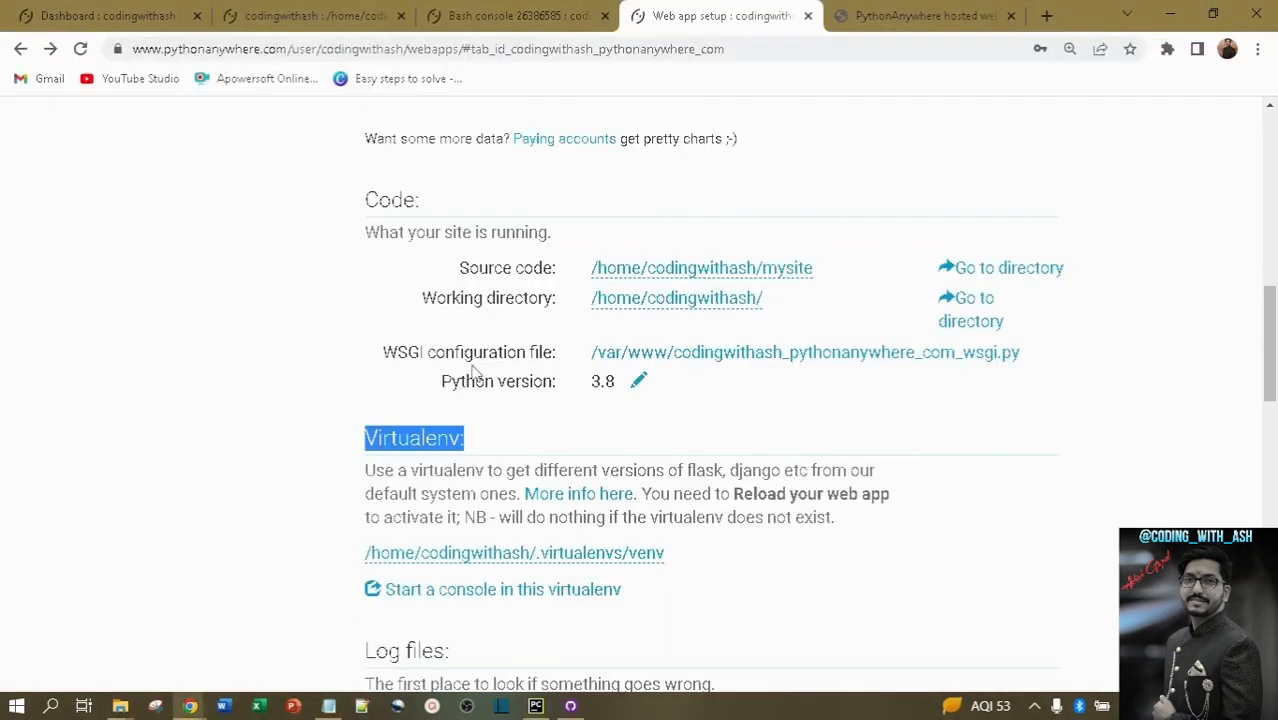
# Reload the web app and its live site, and examine what the page says about ALLOWED_HOSTS.
pyautogui.scroll(10, 436, 358)
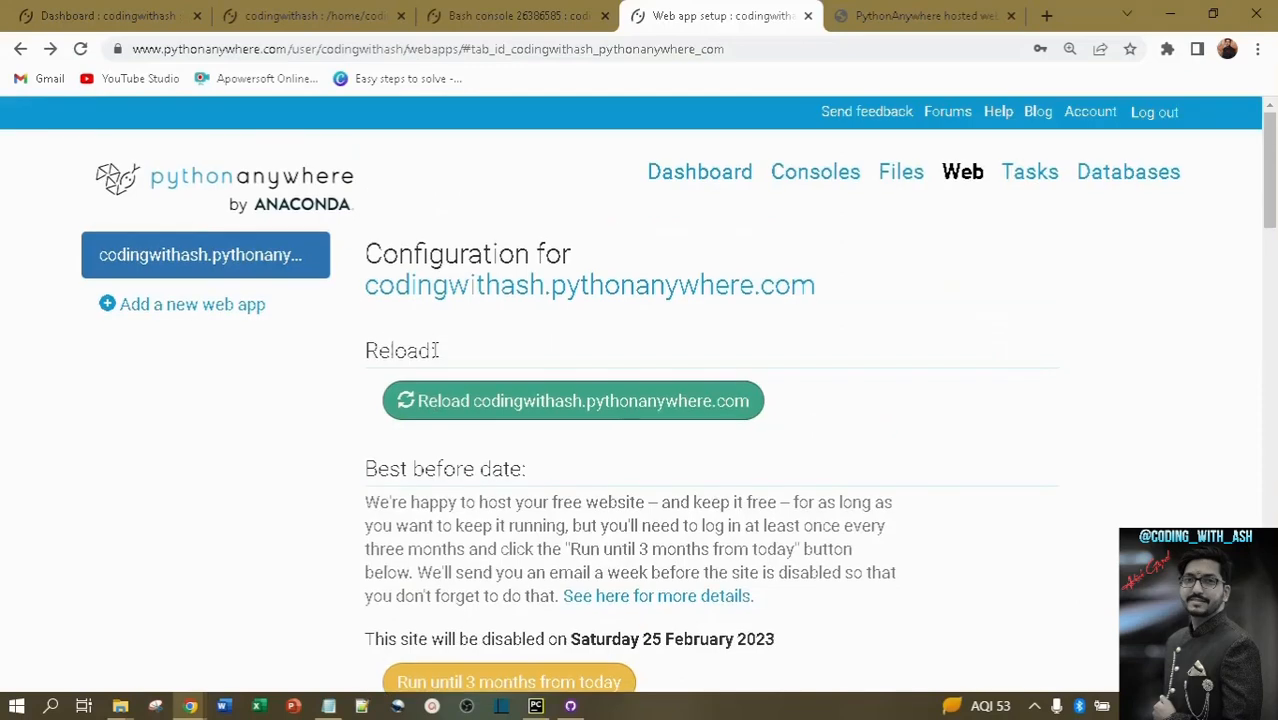
pyautogui.click(898, 22)
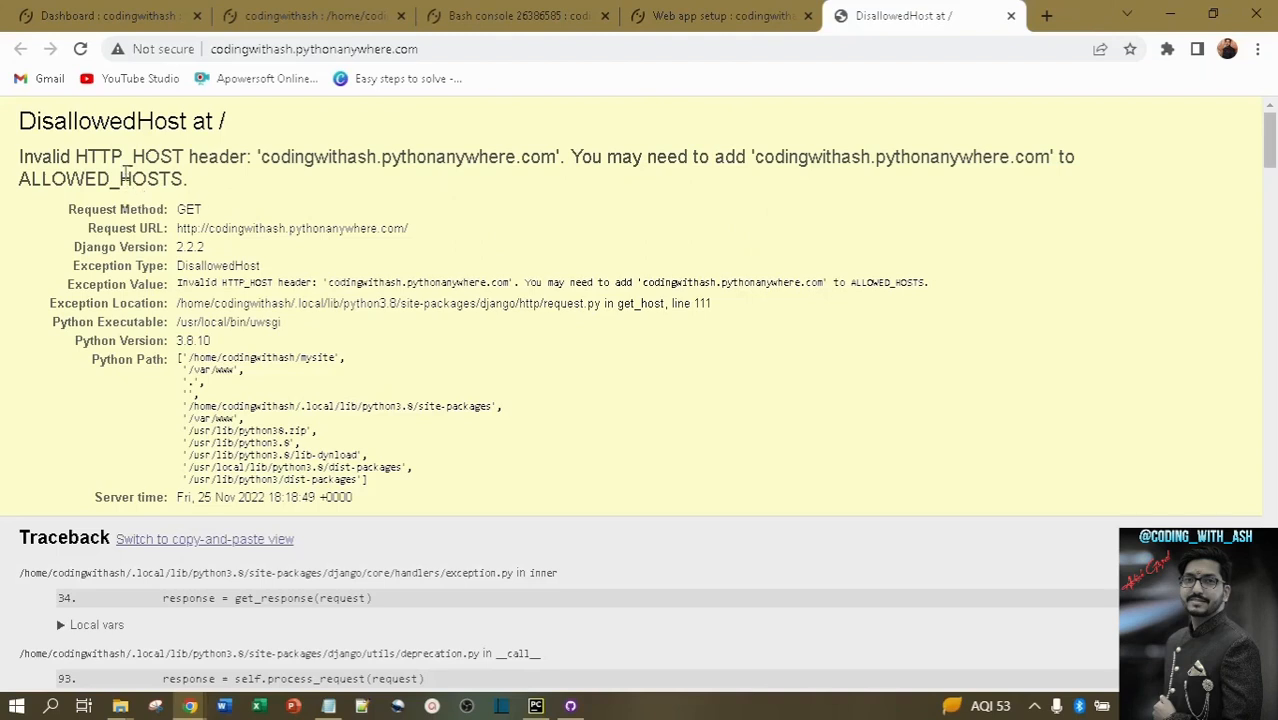
pyautogui.doubleClick(122, 179)
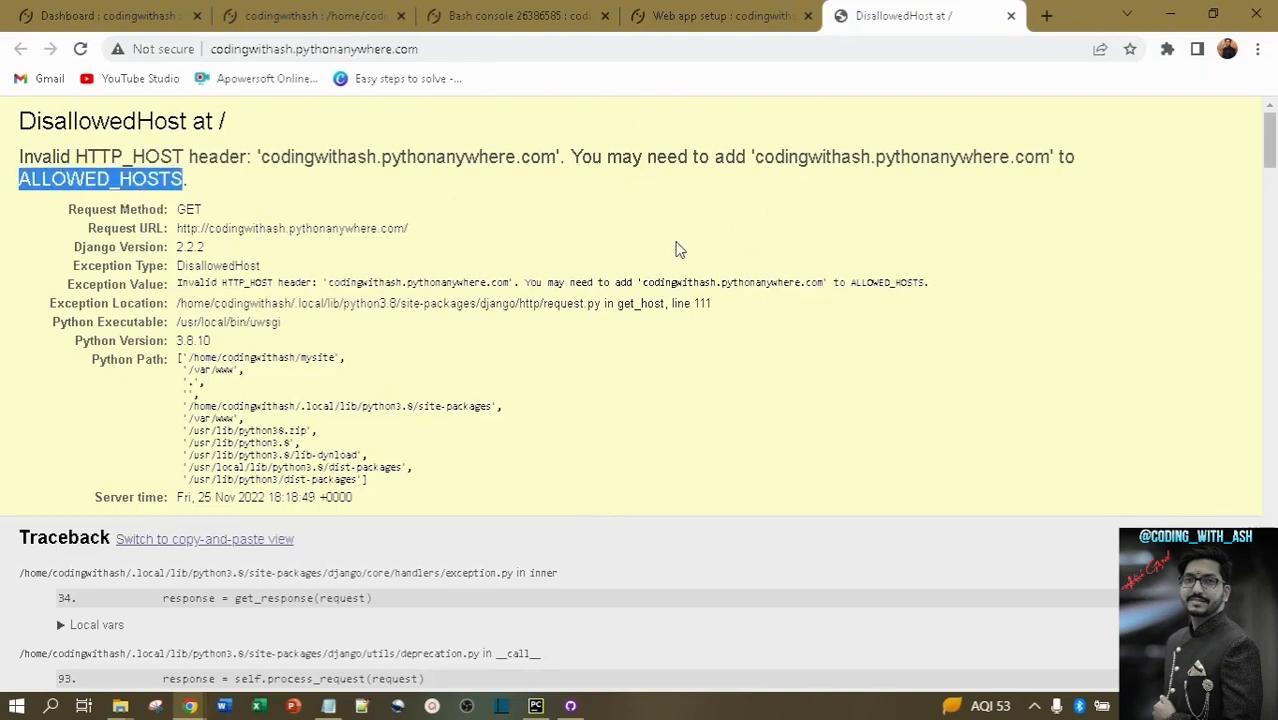
# Switch to PyCharm, check the ALLOWED_HOSTS line in the local settings.py, and return to the web app setup page in Chrome.
pyautogui.click(537, 706)
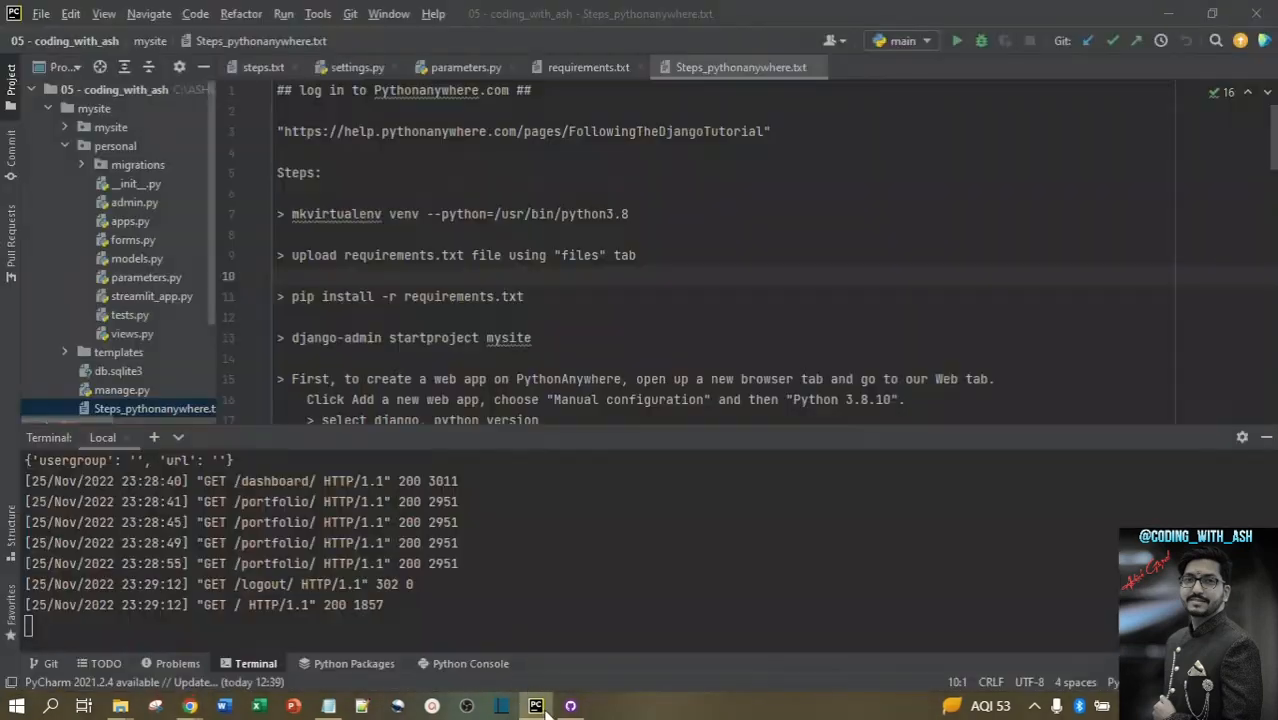
pyautogui.click(352, 67)
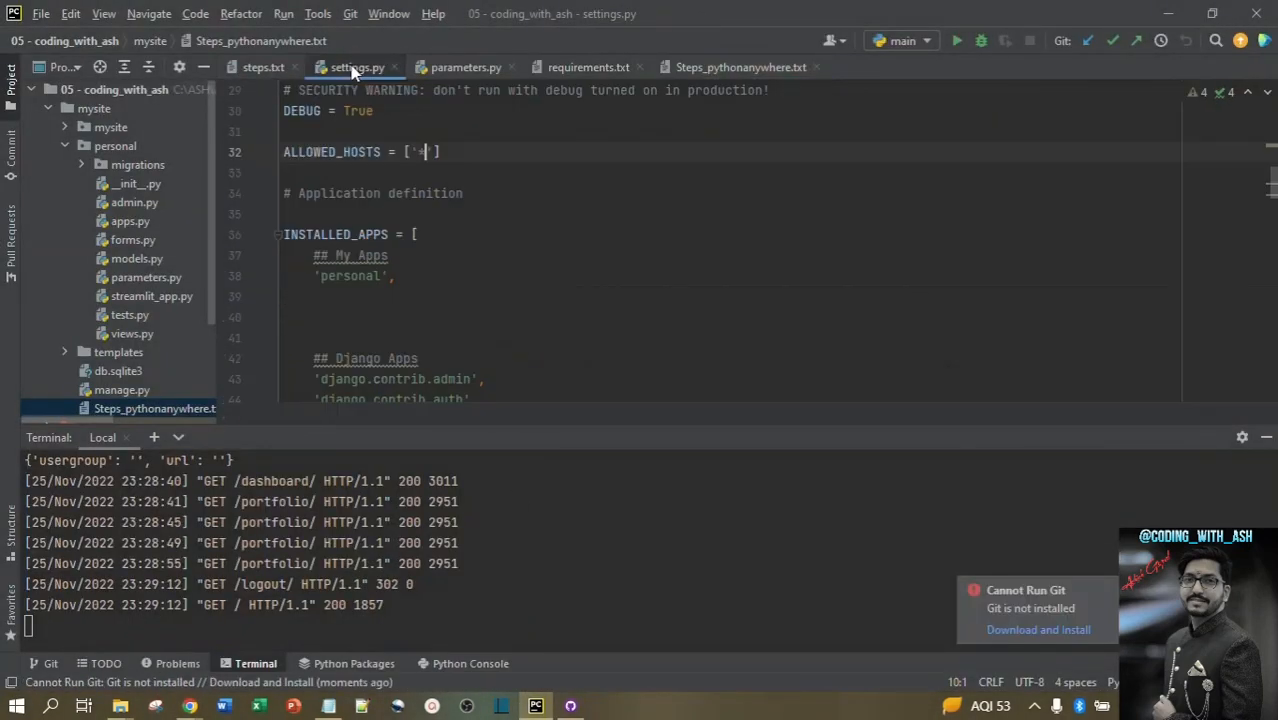
pyautogui.moveTo(478, 151); pyautogui.dragTo(266, 152)
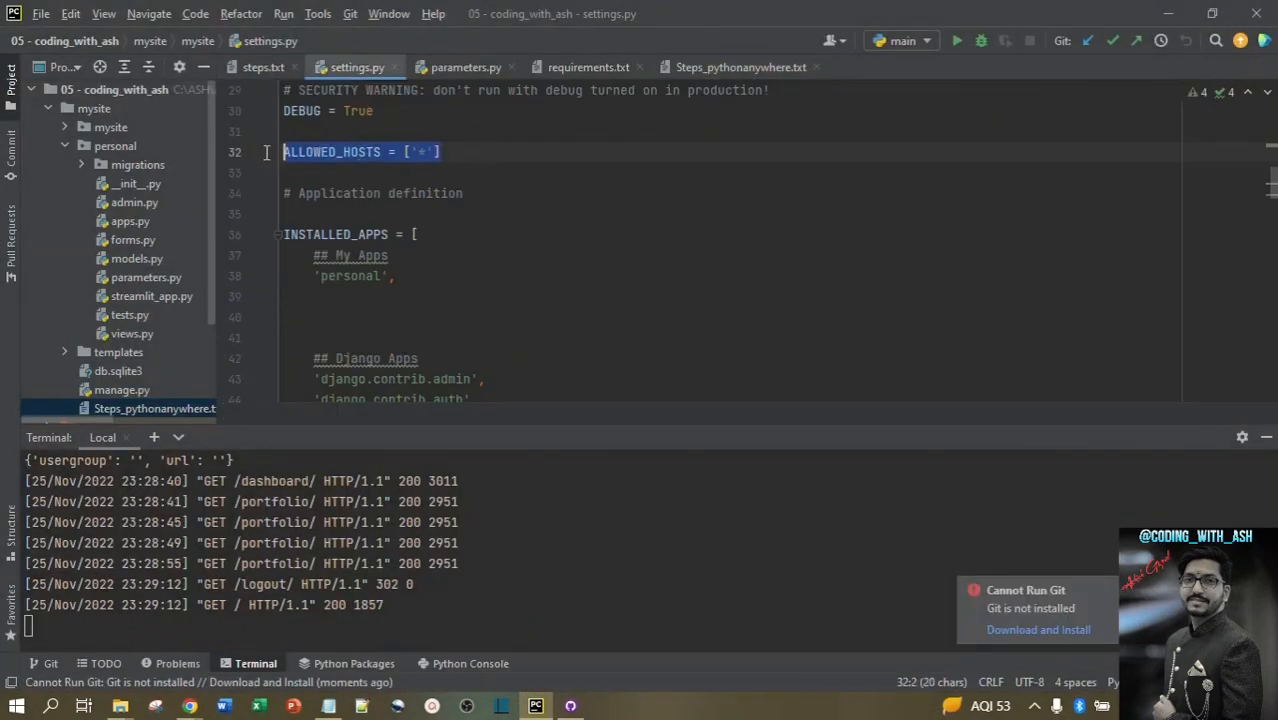
pyautogui.hotkey('alt', 'Tab')
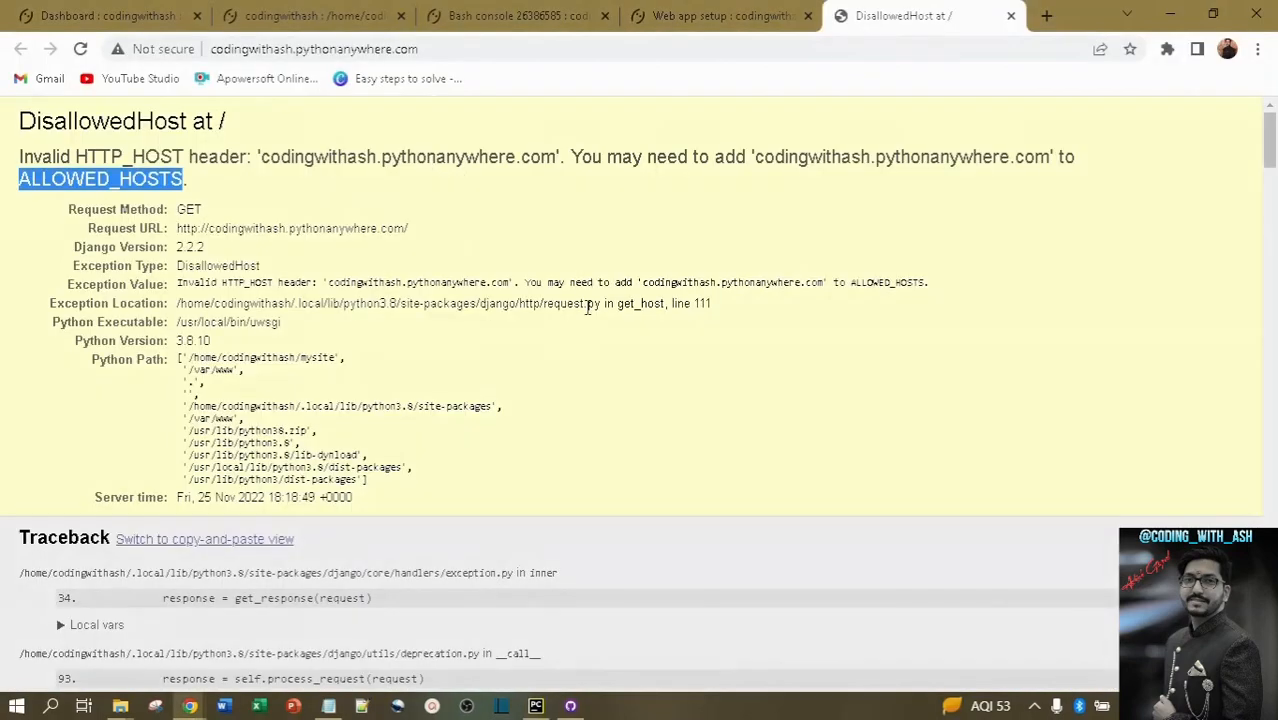
pyautogui.click(711, 17)
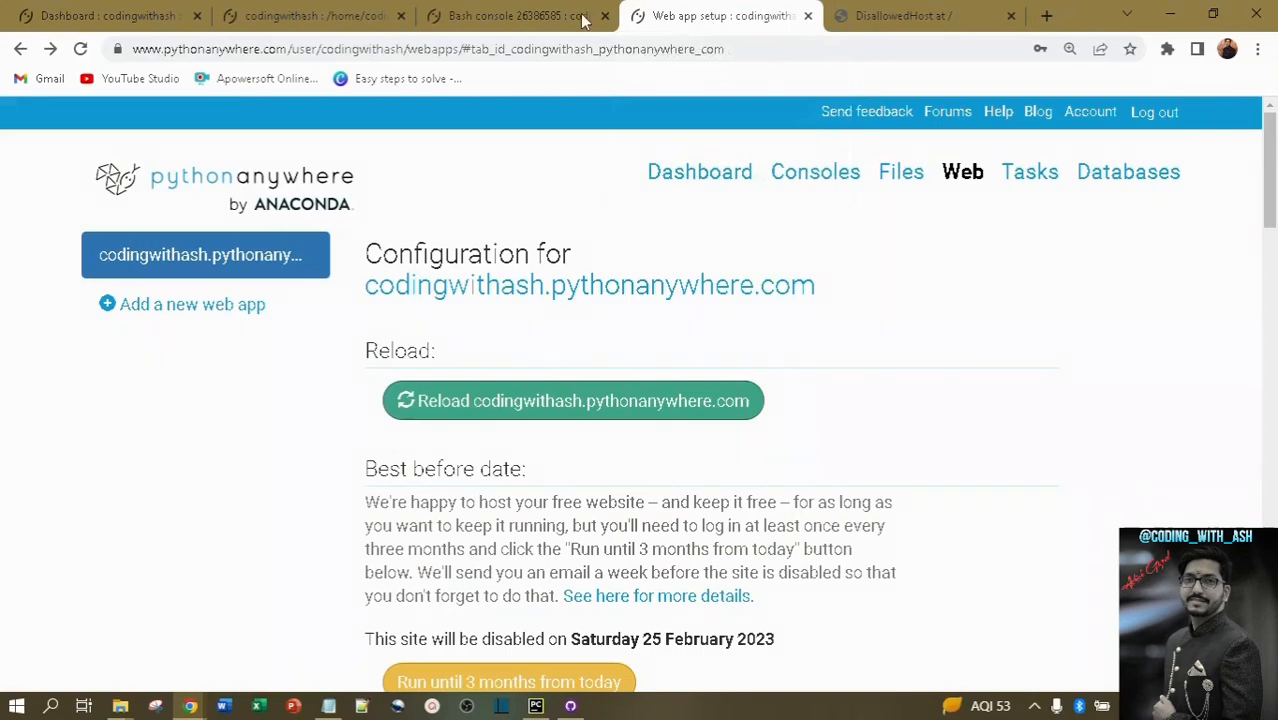
# Read the Notepad instructions on uploading the zipped mysite folder, and view the home directory on the PythonAnywhere Files page.
pyautogui.hotkey('alt', 'Tab')
pyautogui.hotkey('alt', 'Tab')
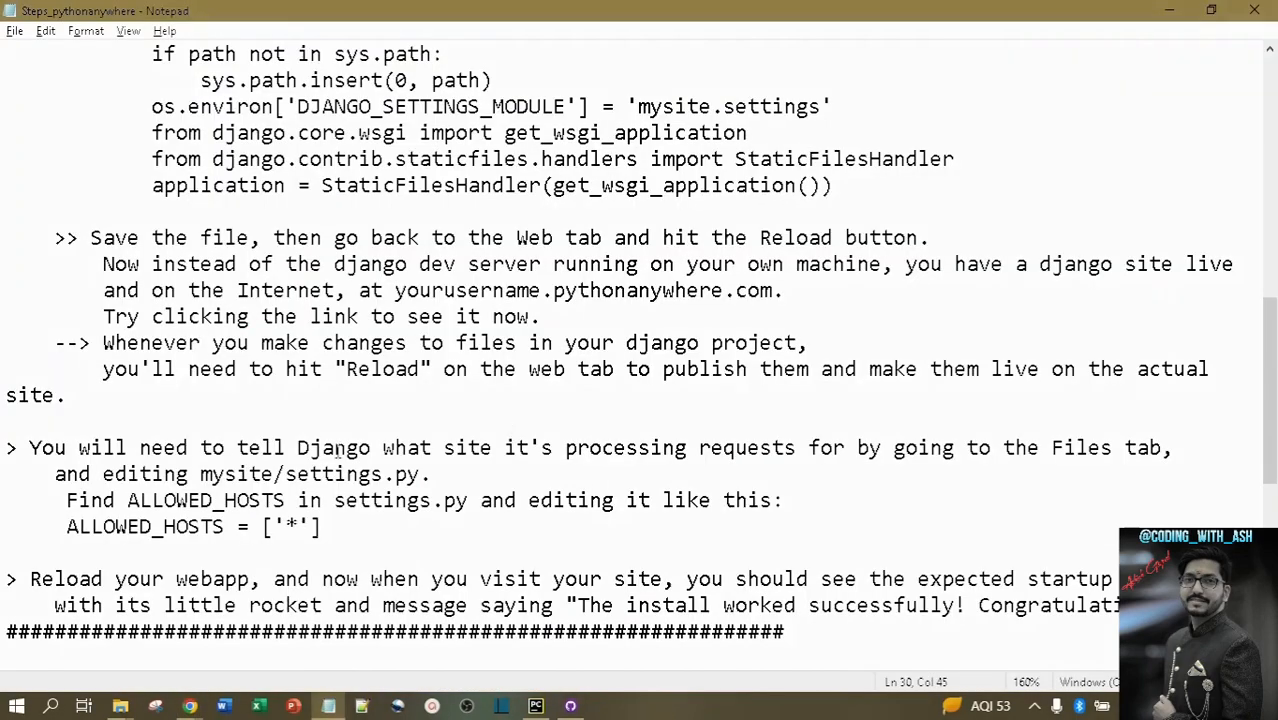
pyautogui.moveTo(1272, 363); pyautogui.dragTo(1273, 504)
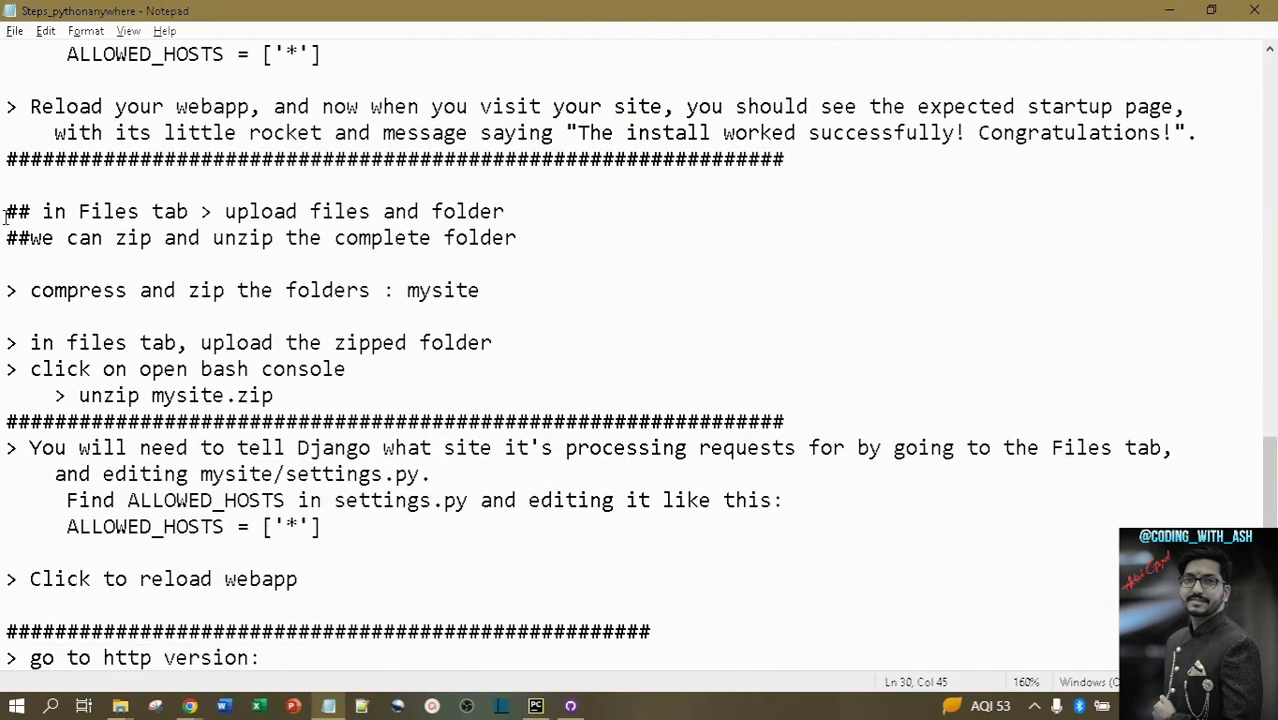
pyautogui.moveTo(5, 215); pyautogui.dragTo(529, 224)
pyautogui.click(120, 706)
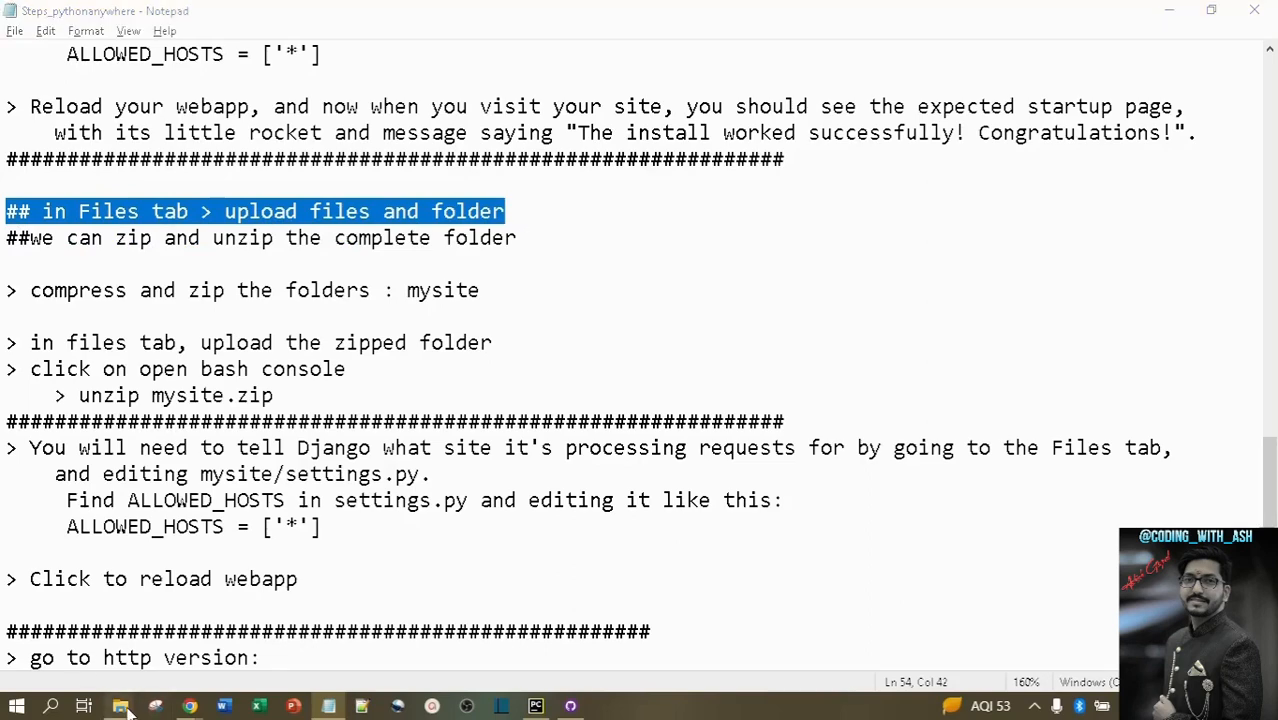
pyautogui.moveTo(190, 706)
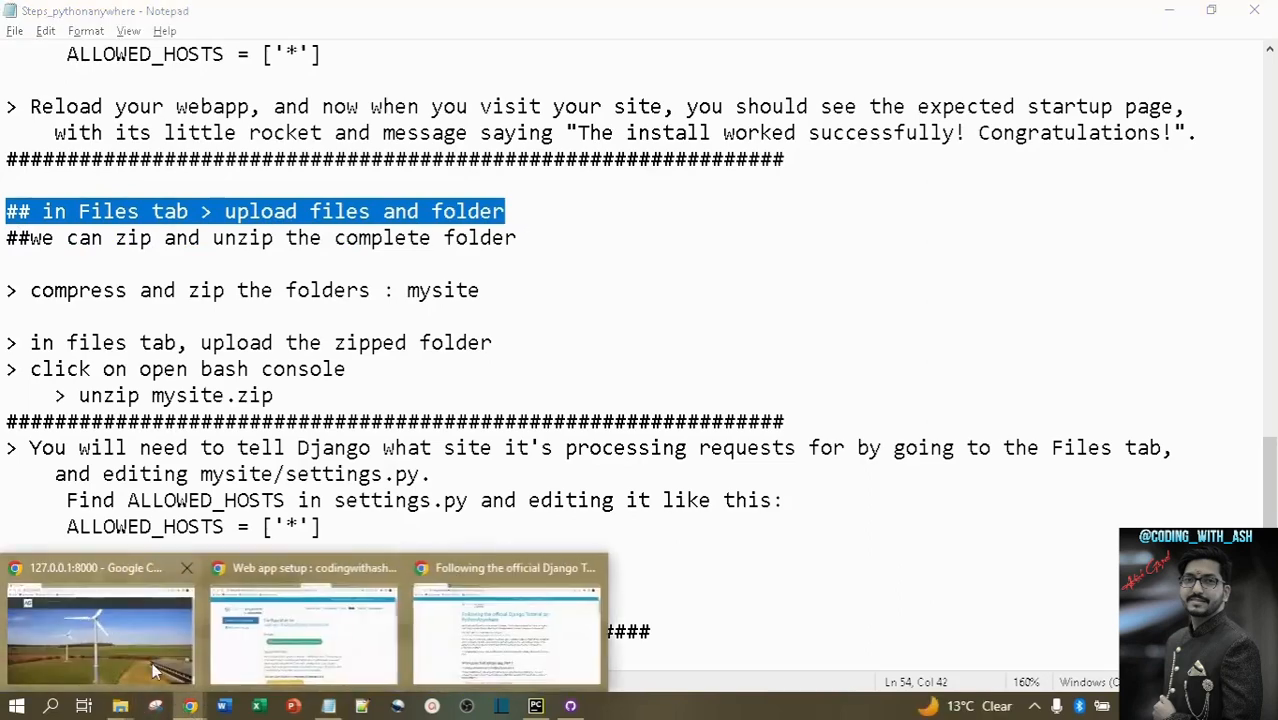
pyautogui.click(305, 630)
pyautogui.click(310, 12)
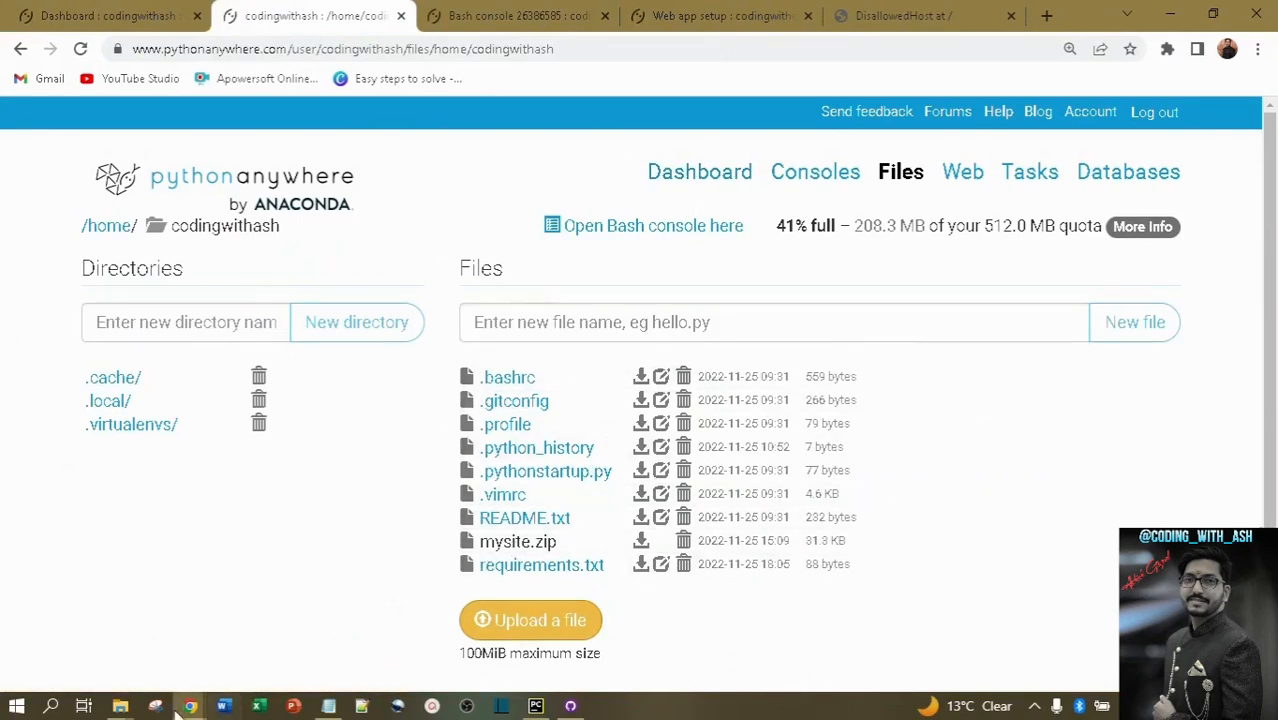
# Switch to File Explorer and compress the mysite folder in 05 - coding_with_ash into a zip file.
pyautogui.click(120, 706)
pyautogui.click(288, 638)
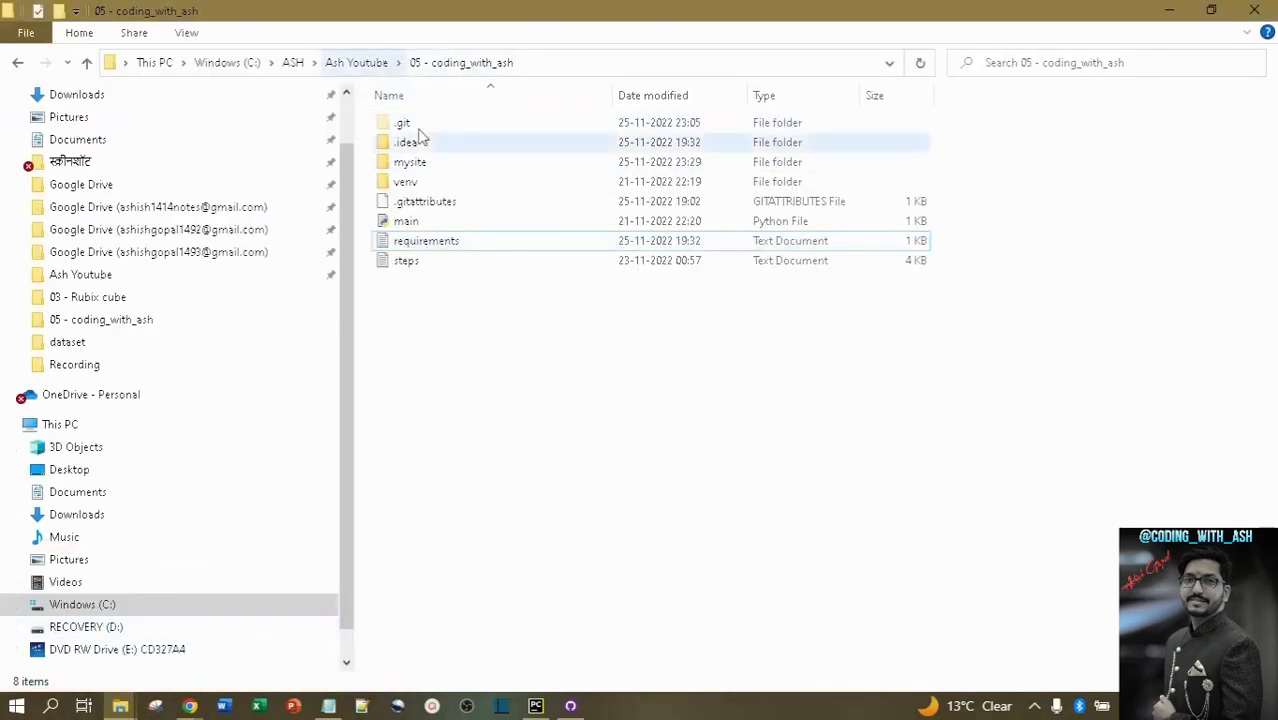
pyautogui.click(418, 166)
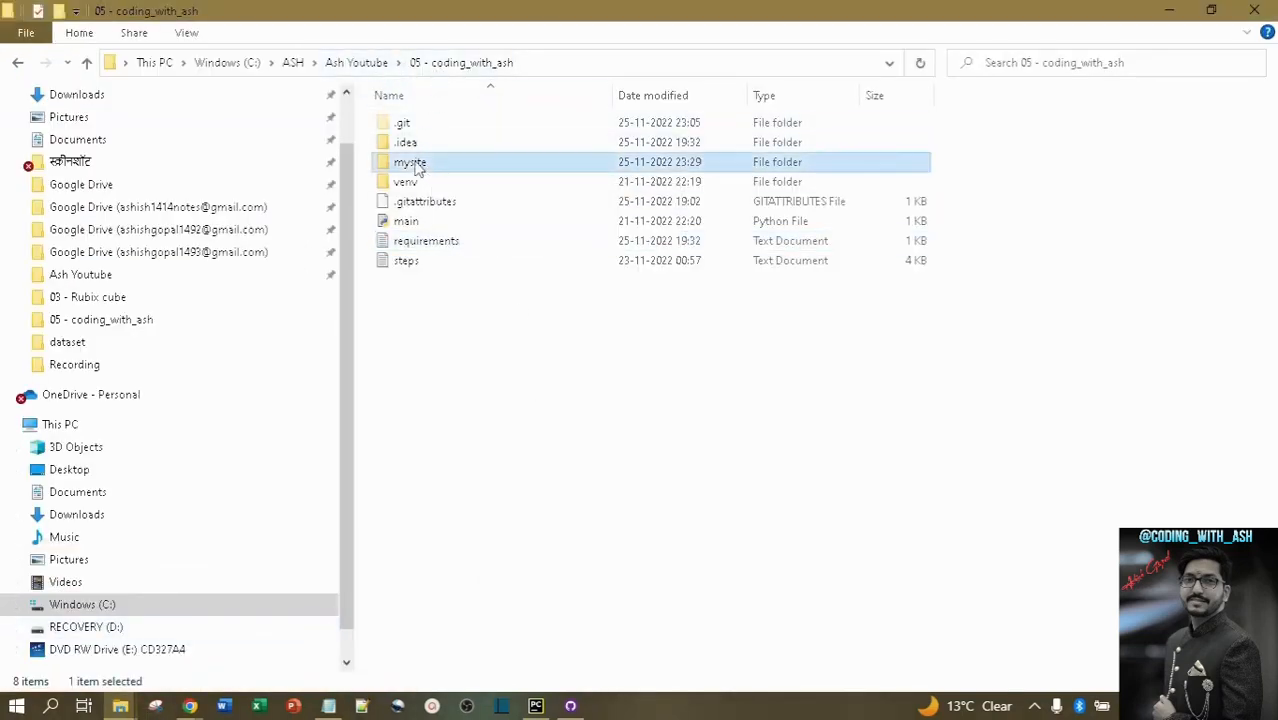
pyautogui.rightClick(418, 168)
pyautogui.moveTo(668, 356)
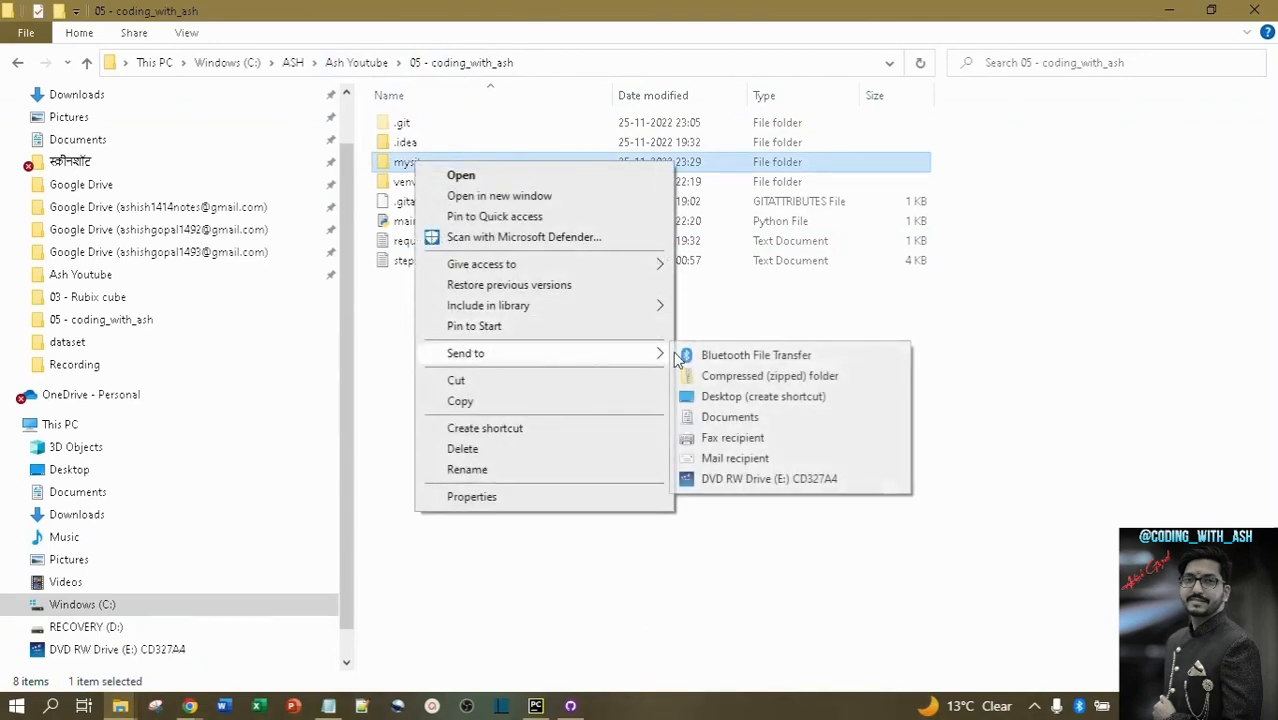
pyautogui.click(728, 376)
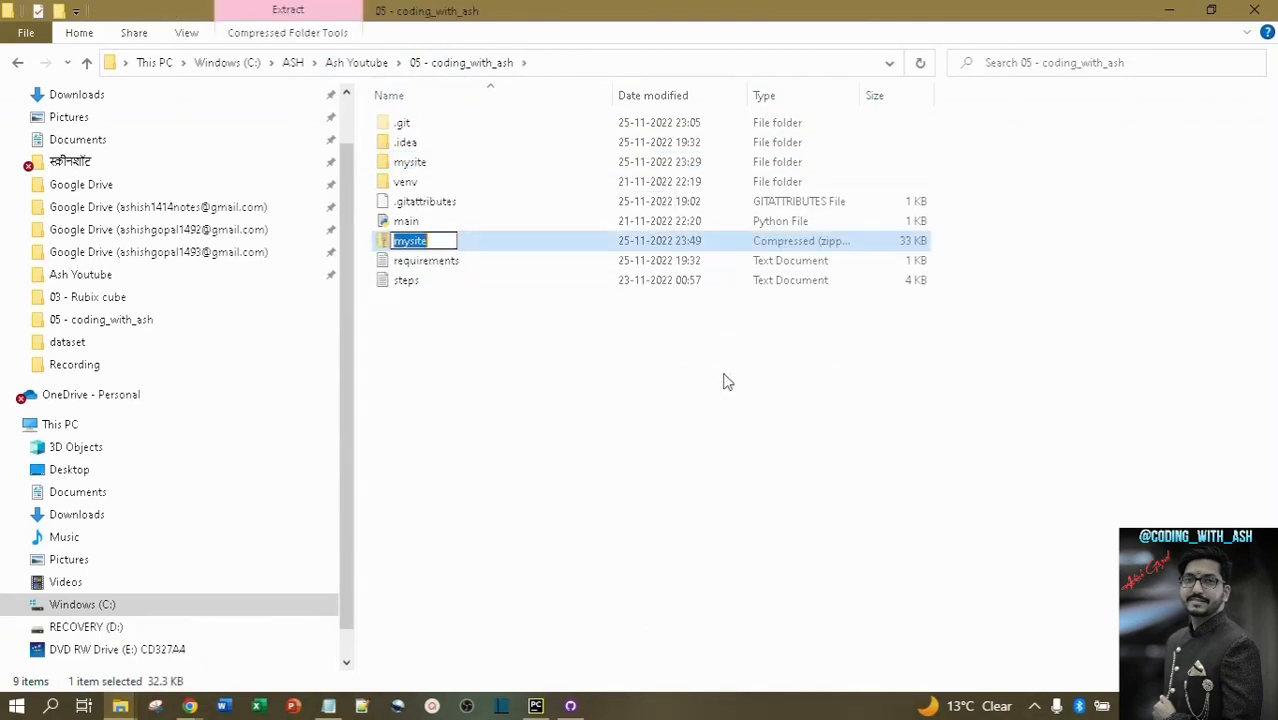
# Keep the archive name mysite, switch to Chrome, and upload mysite.zip to the home directory on the PythonAnywhere Files page.
pyautogui.press('Return')
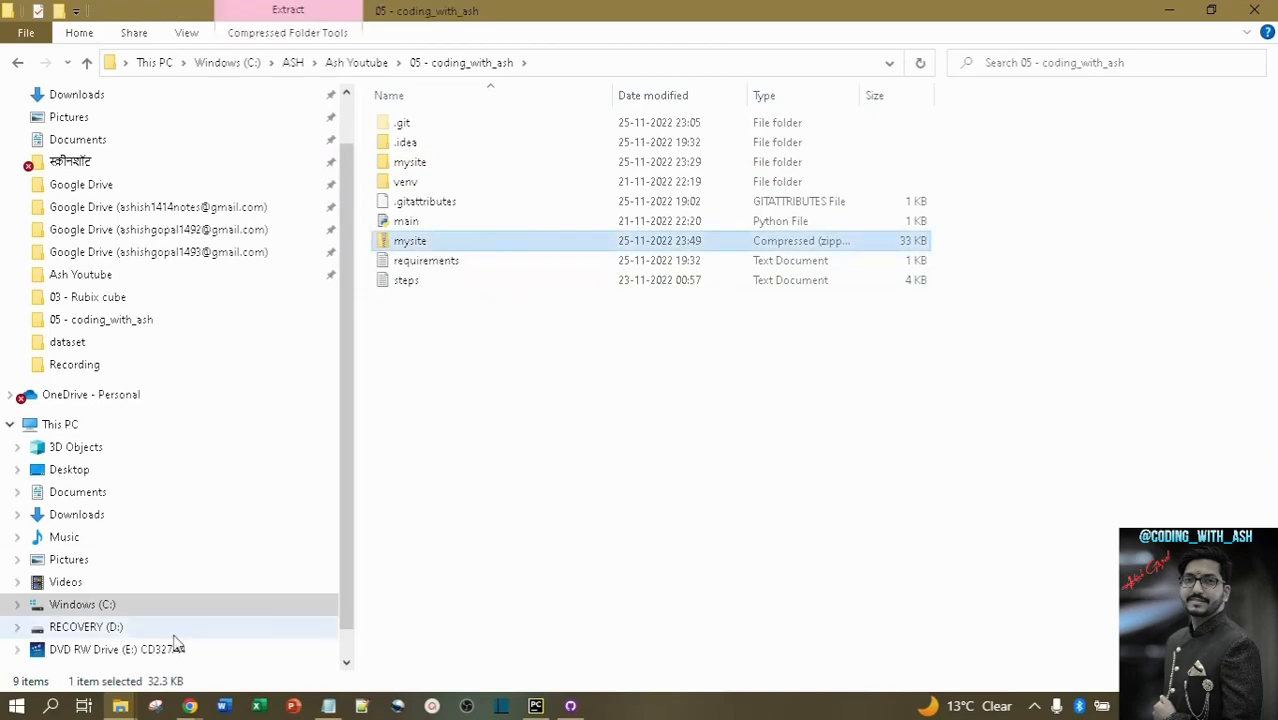
pyautogui.moveTo(193, 707)
pyautogui.click(277, 645)
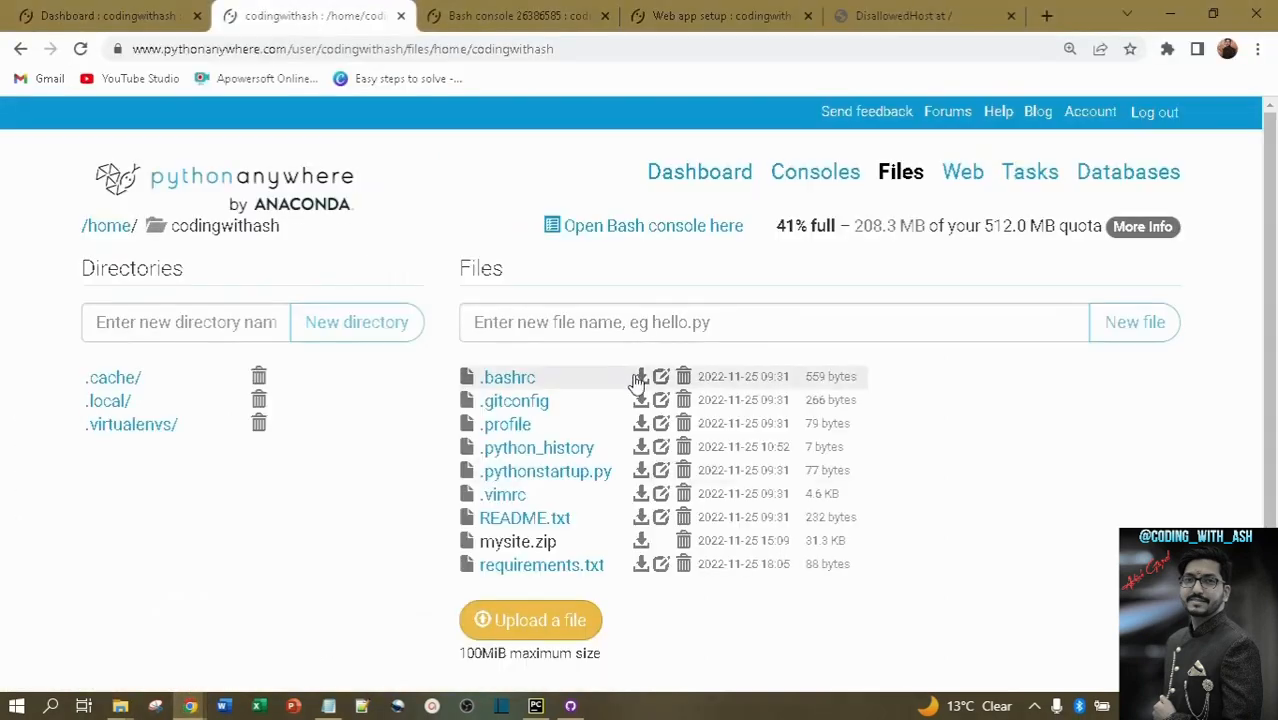
pyautogui.click(549, 629)
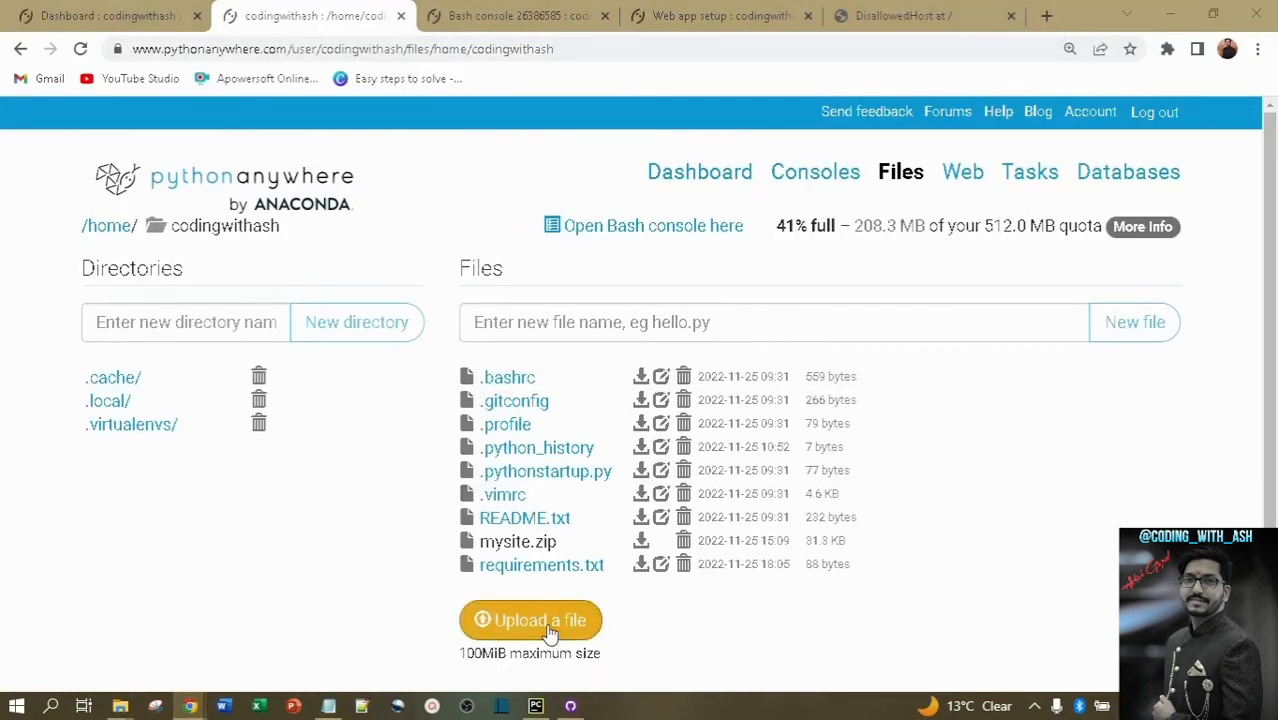
pyautogui.doubleClick(208, 254)
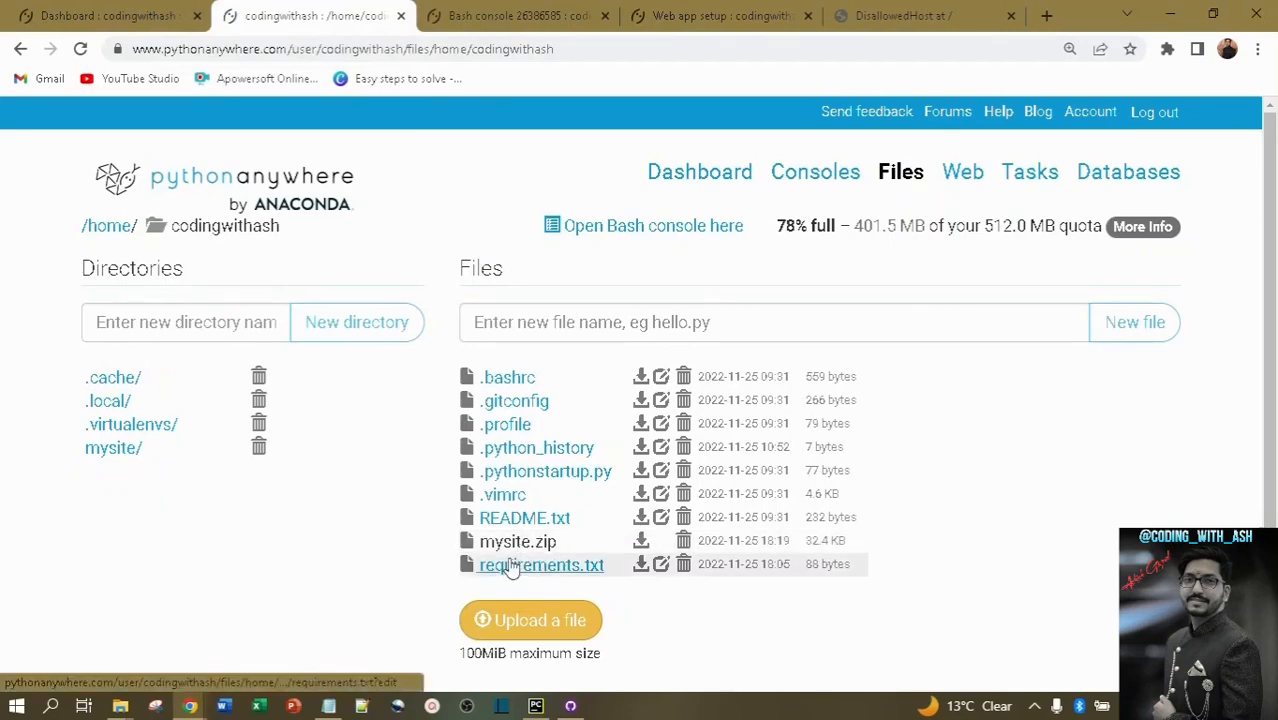
# In the Bash console, list the home directory and unzip mysite.zip, replacing all existing files, with the screen cleared before and after.
pyautogui.click(478, 17)
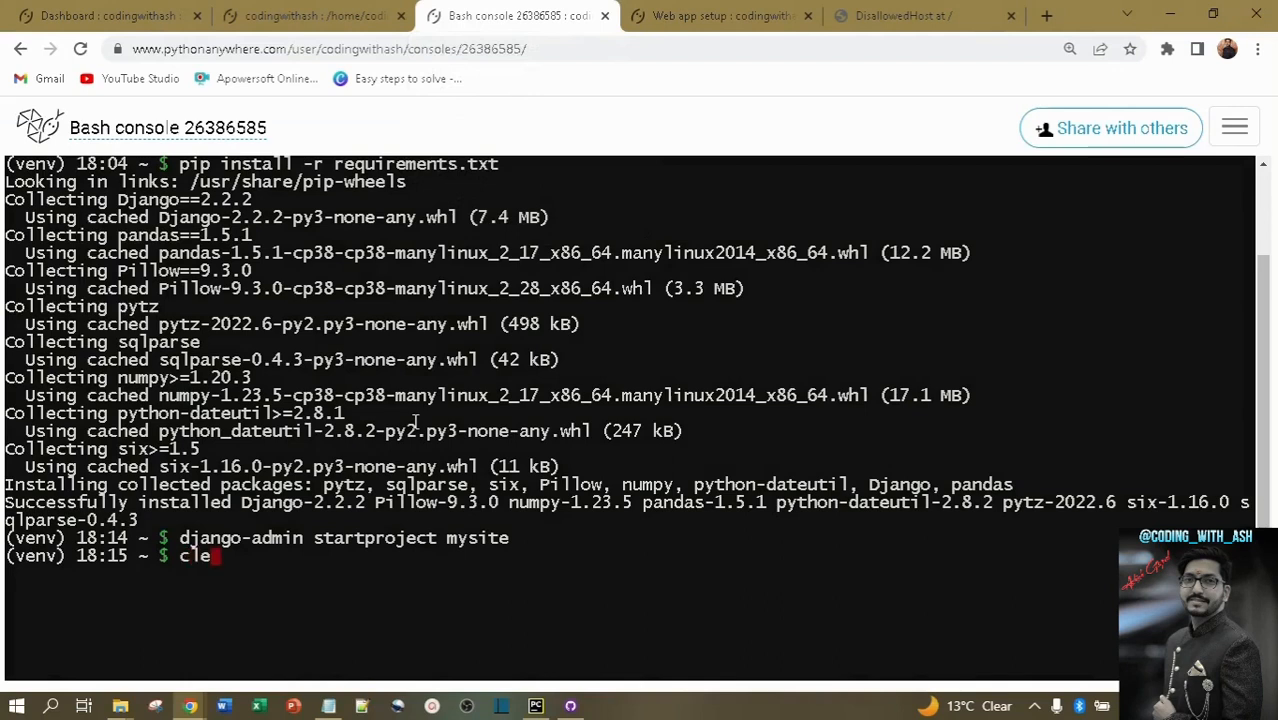
pyautogui.write('clear')
pyautogui.press('Return')
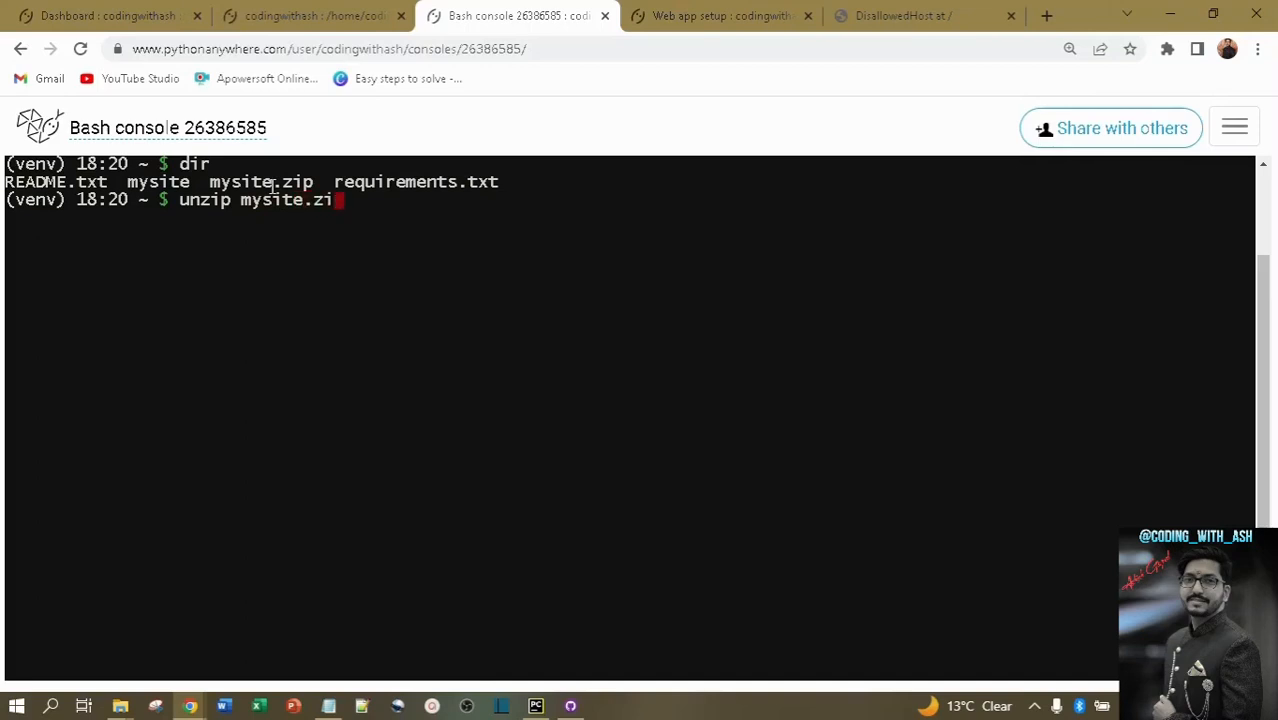
pyautogui.press('Return')
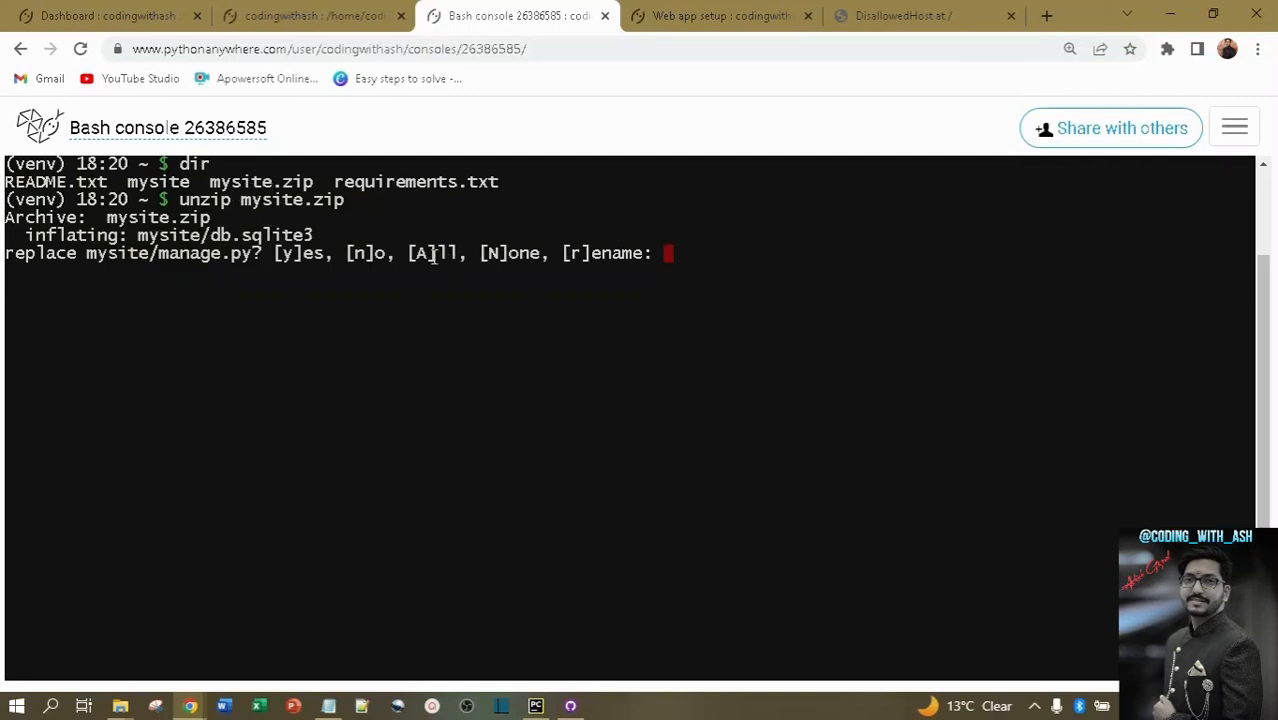
pyautogui.write('A')
pyautogui.press('Return')
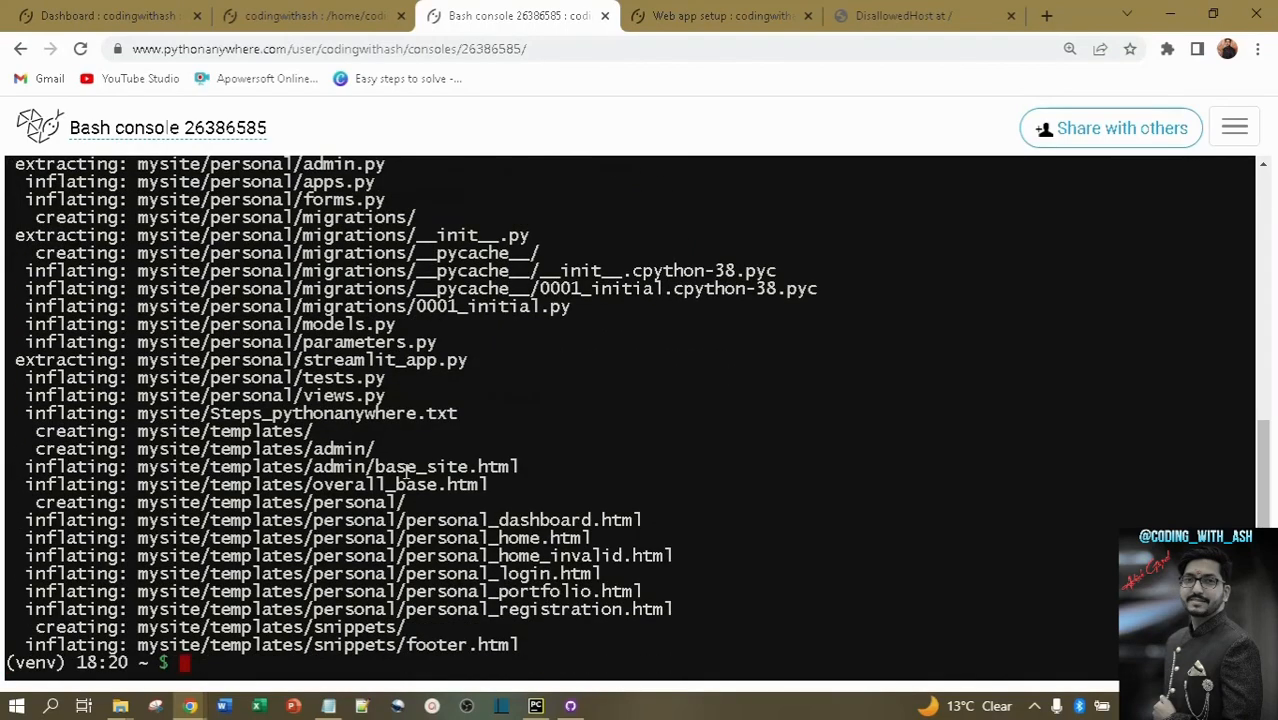
pyautogui.write('clear')
pyautogui.press('Return')
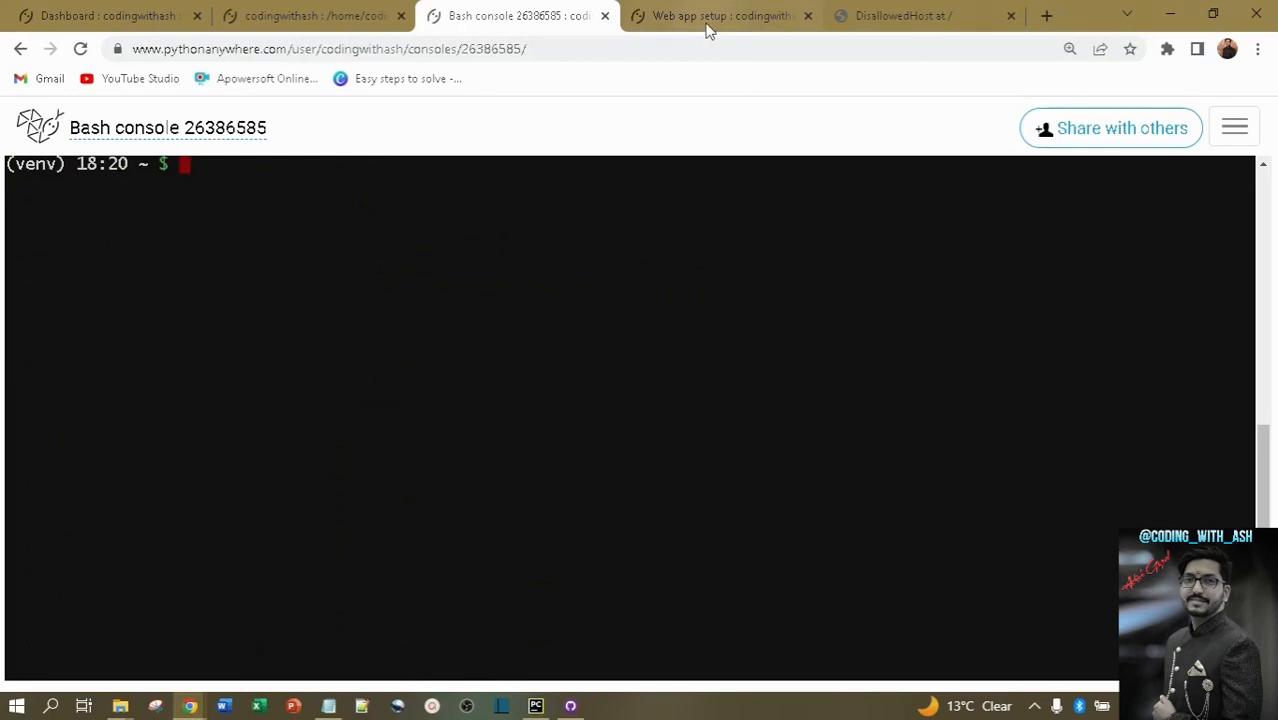
# Check the contents of the mysite directory on the Files page, and read the remaining Notepad instructions on ALLOWED_HOSTS and reloading.
pyautogui.click(315, 15)
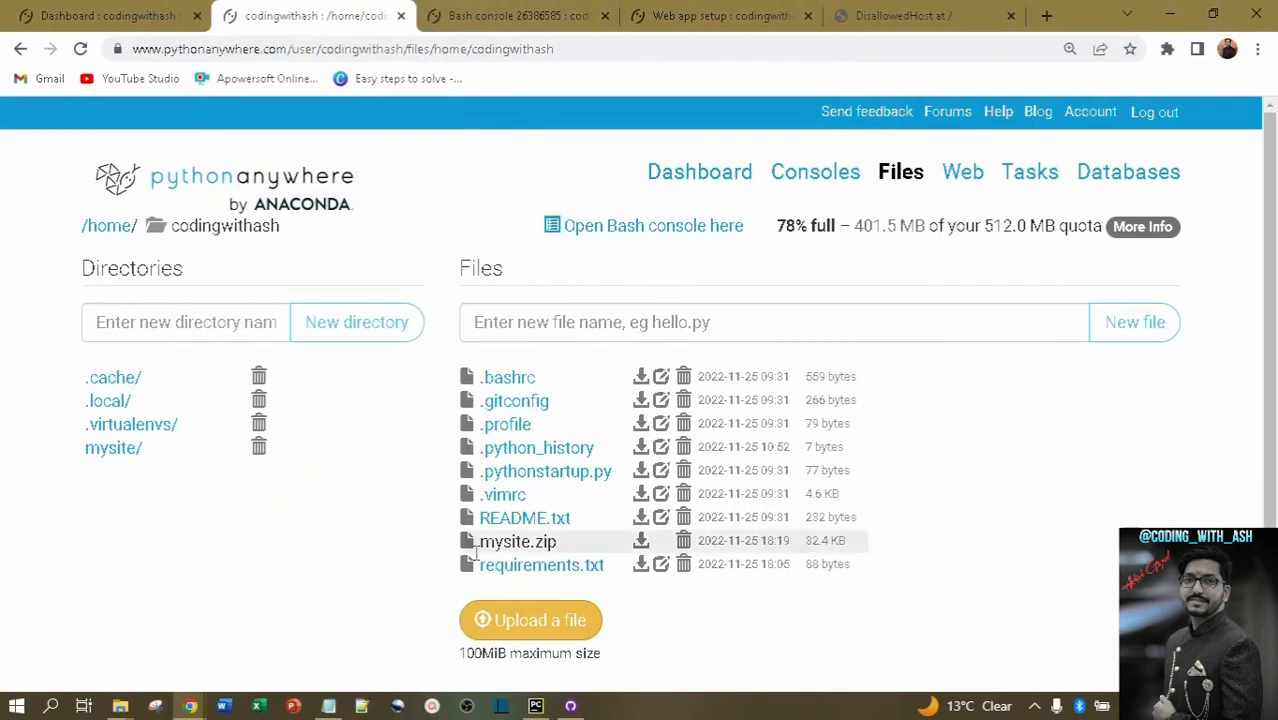
pyautogui.click(113, 450)
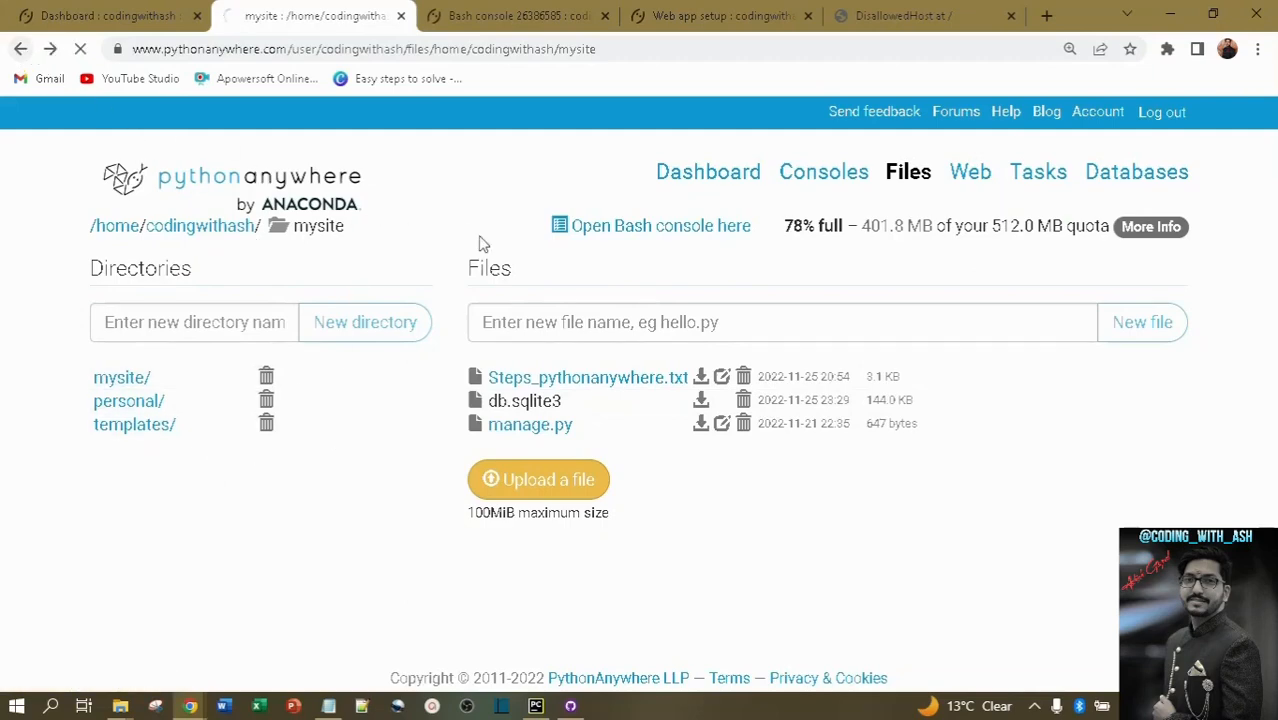
pyautogui.click(328, 706)
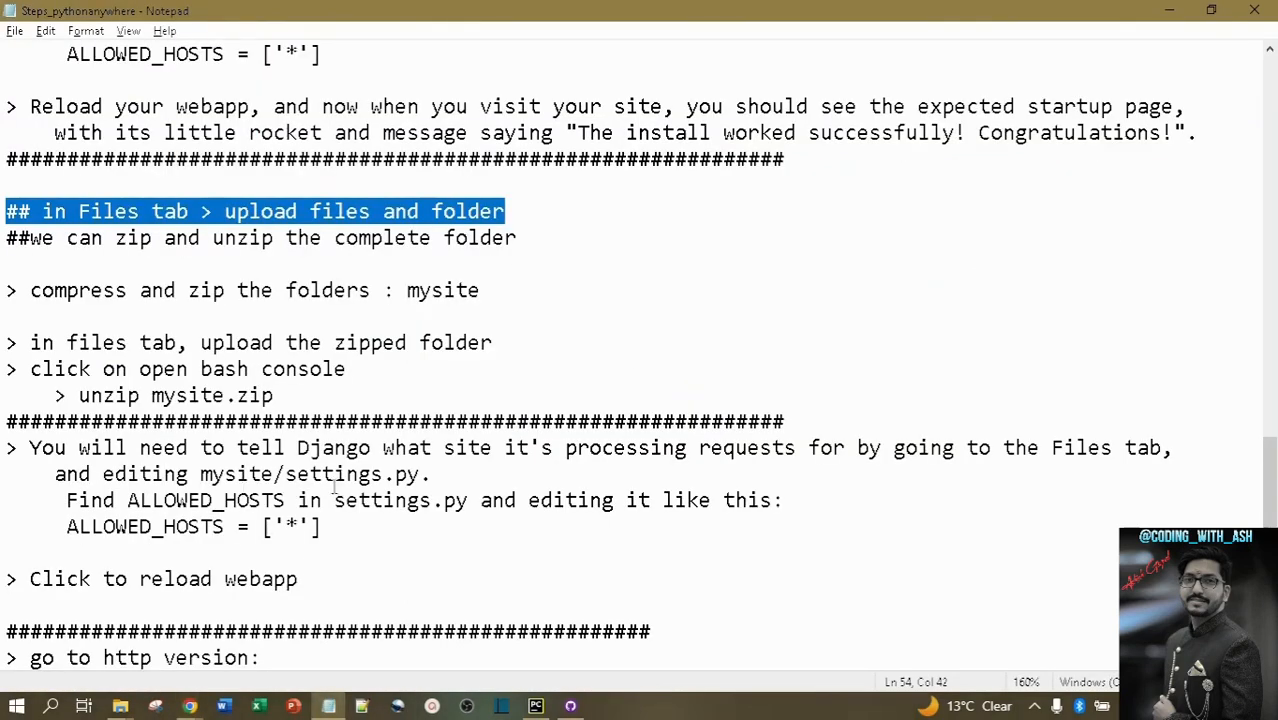
pyautogui.moveTo(1269, 575); pyautogui.dragTo(1269, 606)
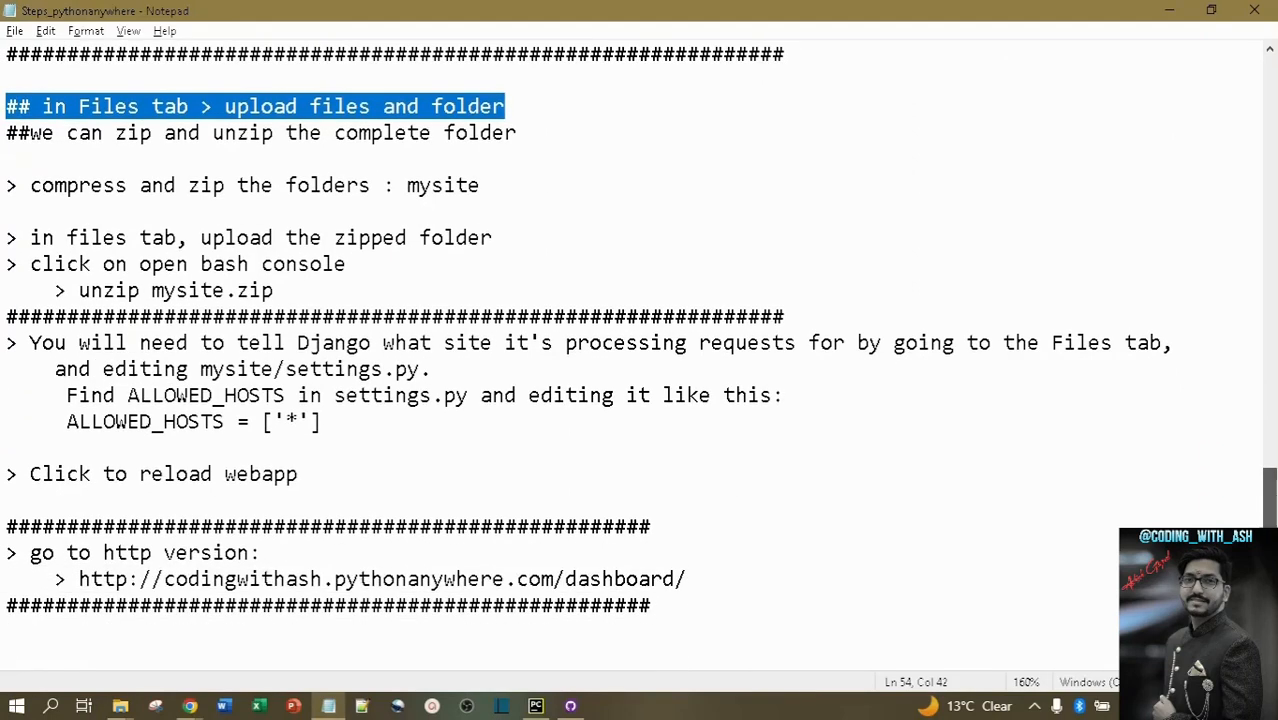
pyautogui.hotkey('alt', 'Tab')
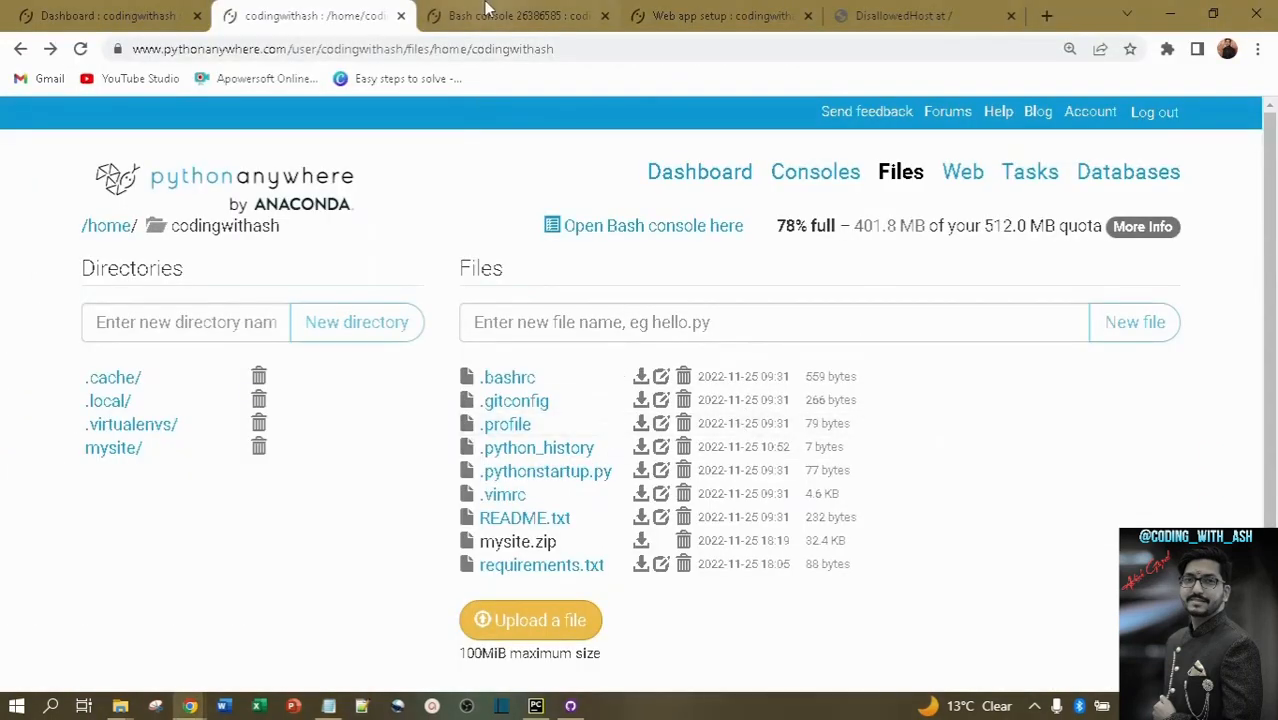
# Reload the codingwithash.pythonanywhere.com web app from its setup page, and refresh the live site.
pyautogui.click(703, 14)
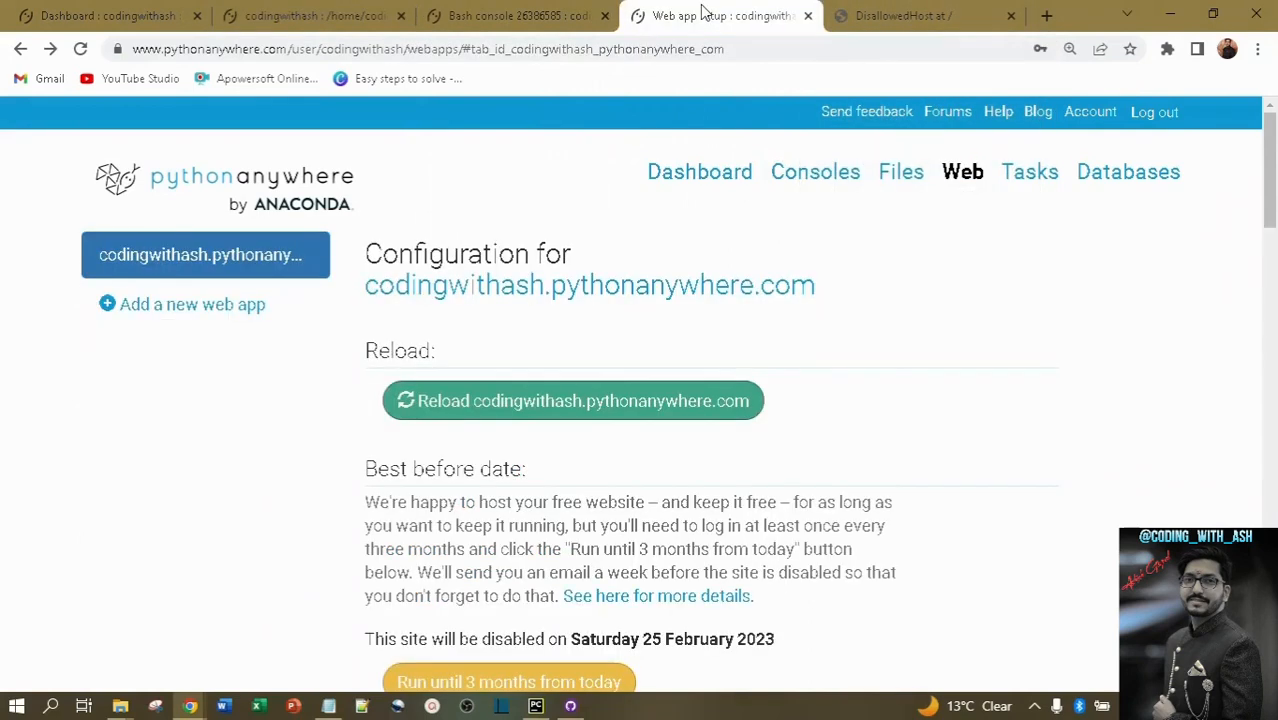
pyautogui.click(555, 401)
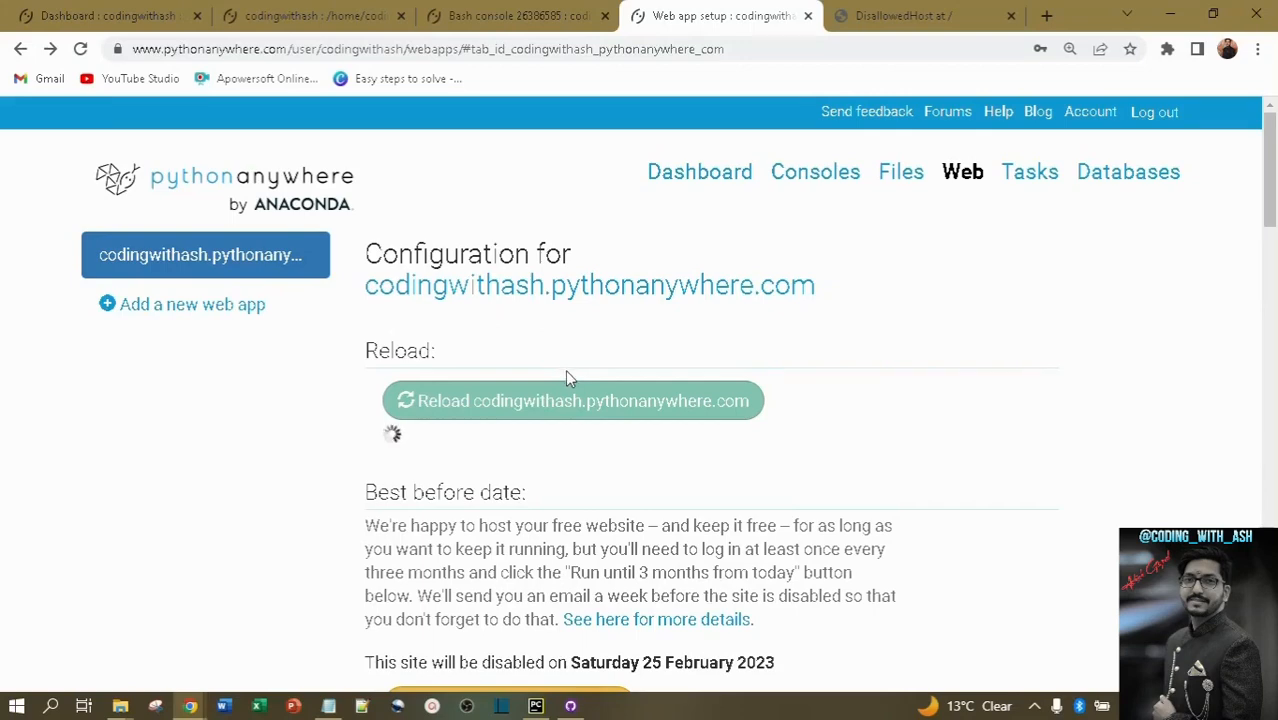
pyautogui.click(926, 12)
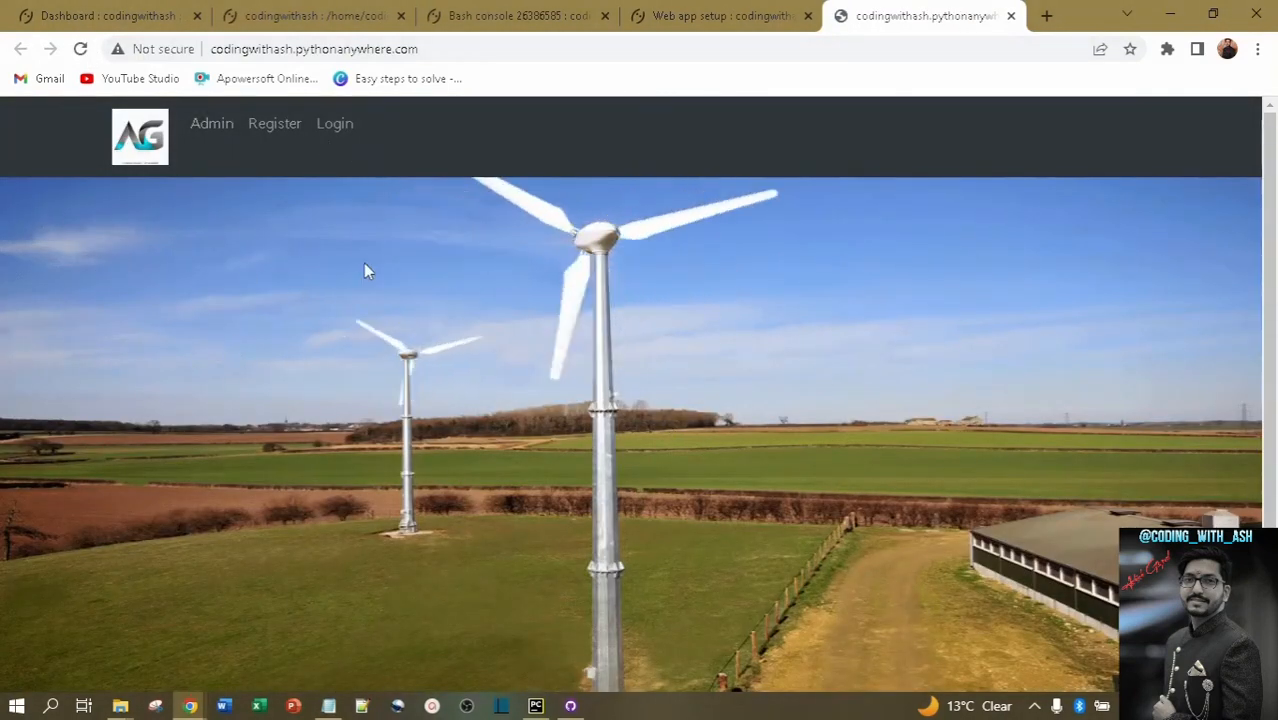
pyautogui.click(420, 49)
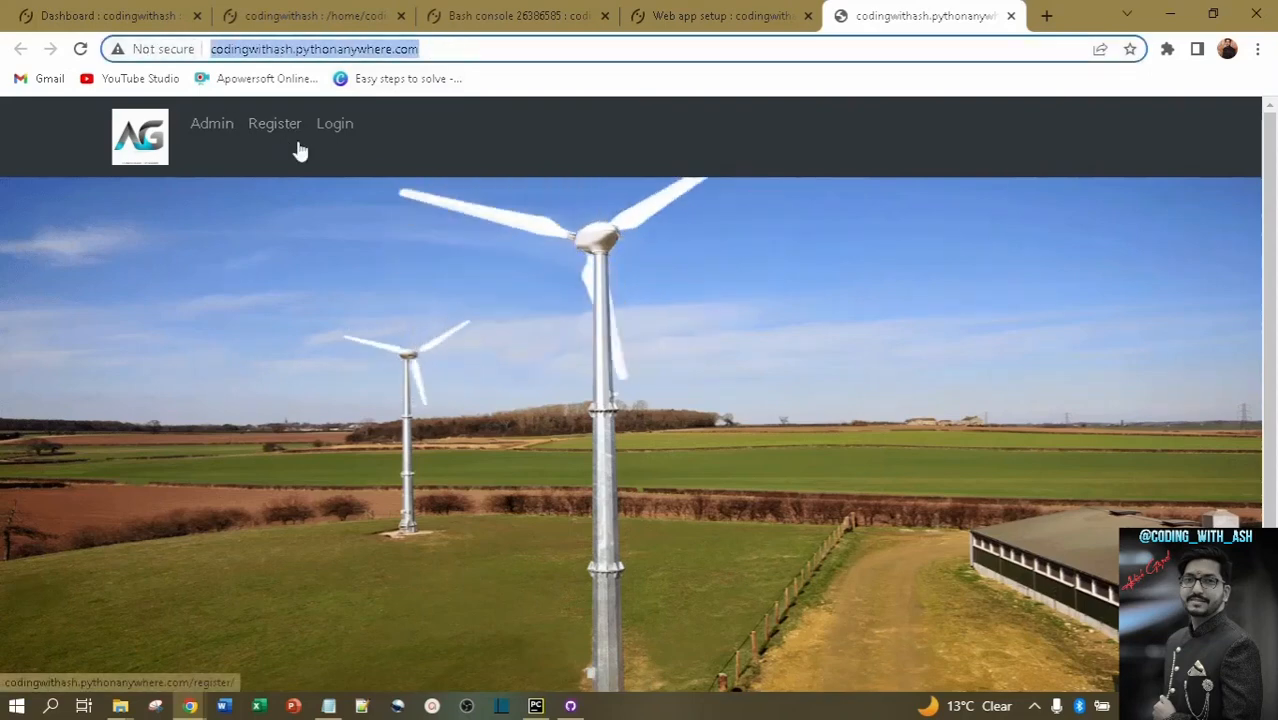
pyautogui.doubleClick(249, 49)
pyautogui.click(485, 51)
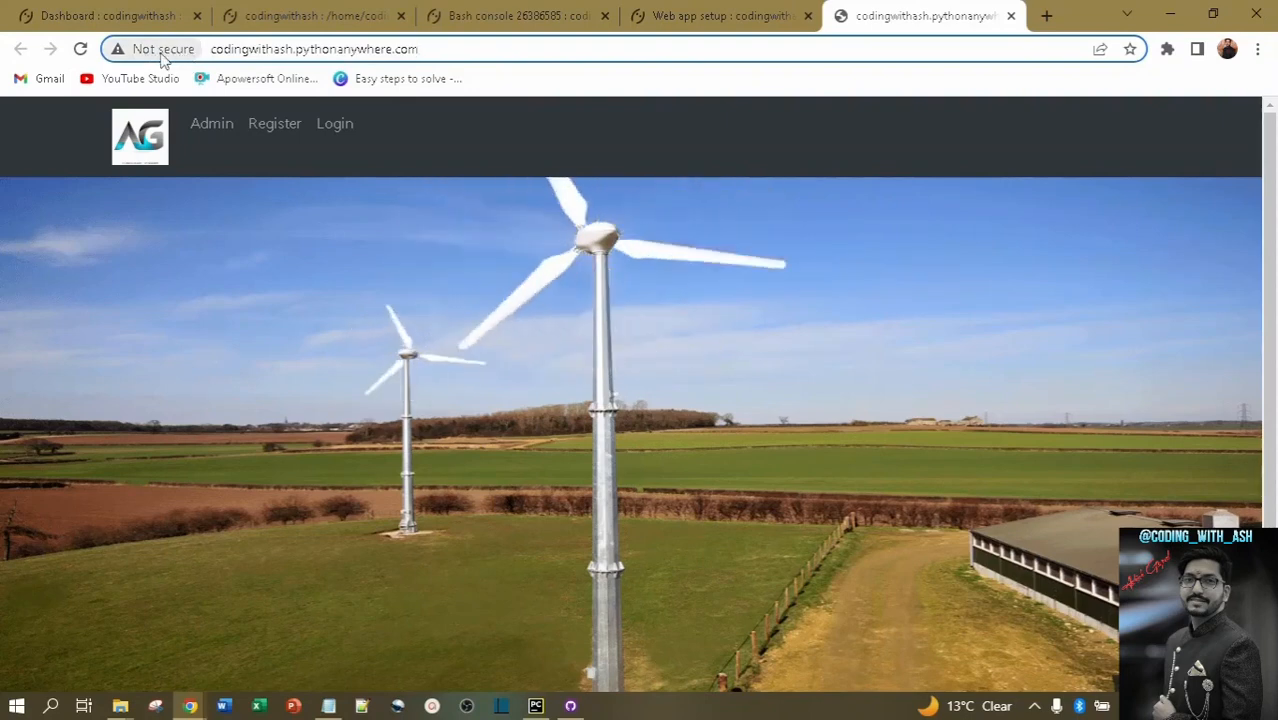
pyautogui.hotkey('ctrl', 'a')
pyautogui.hotkey('ctrl', 'c')
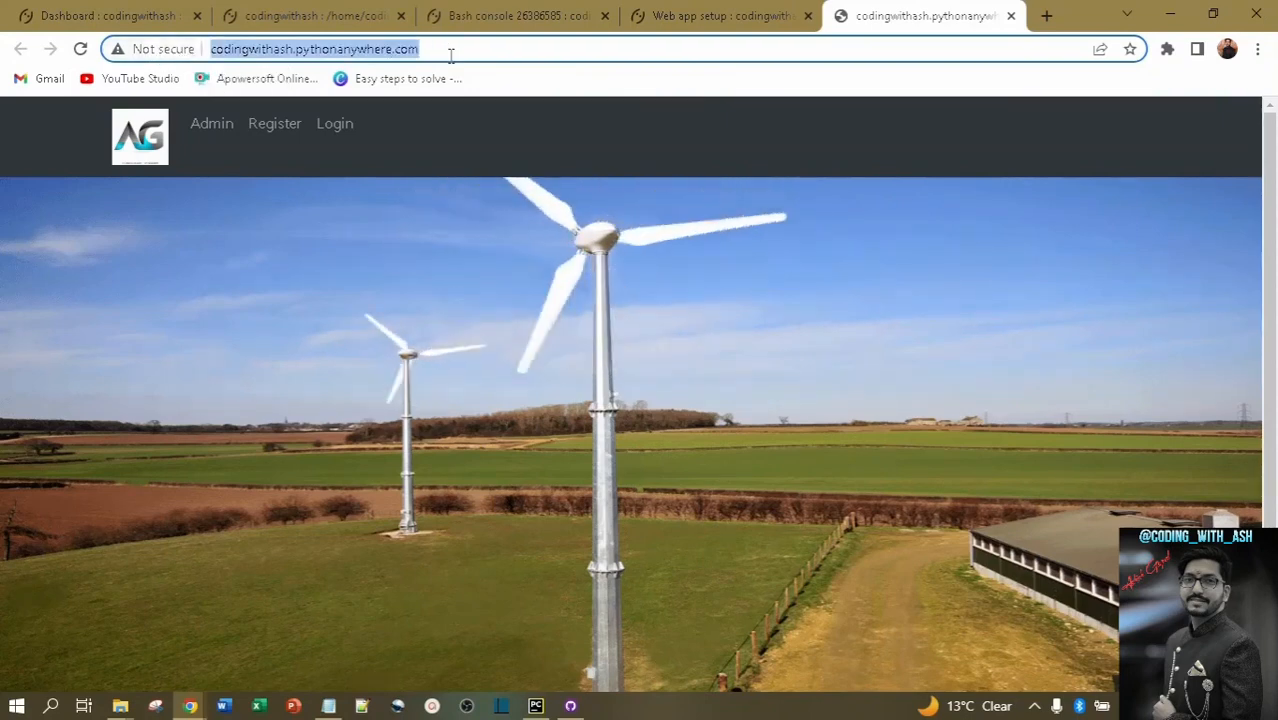
pyautogui.click(1047, 15)
pyautogui.click(485, 48)
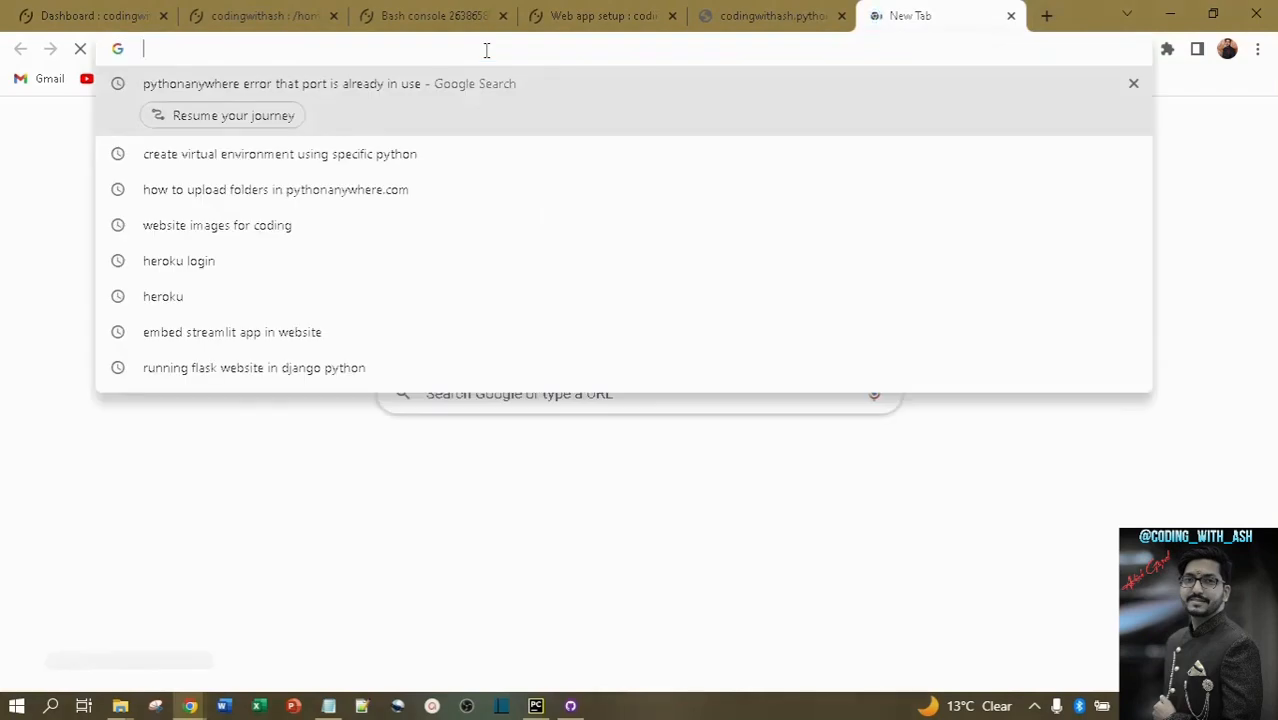
pyautogui.hotkey('ctrl', 'v')
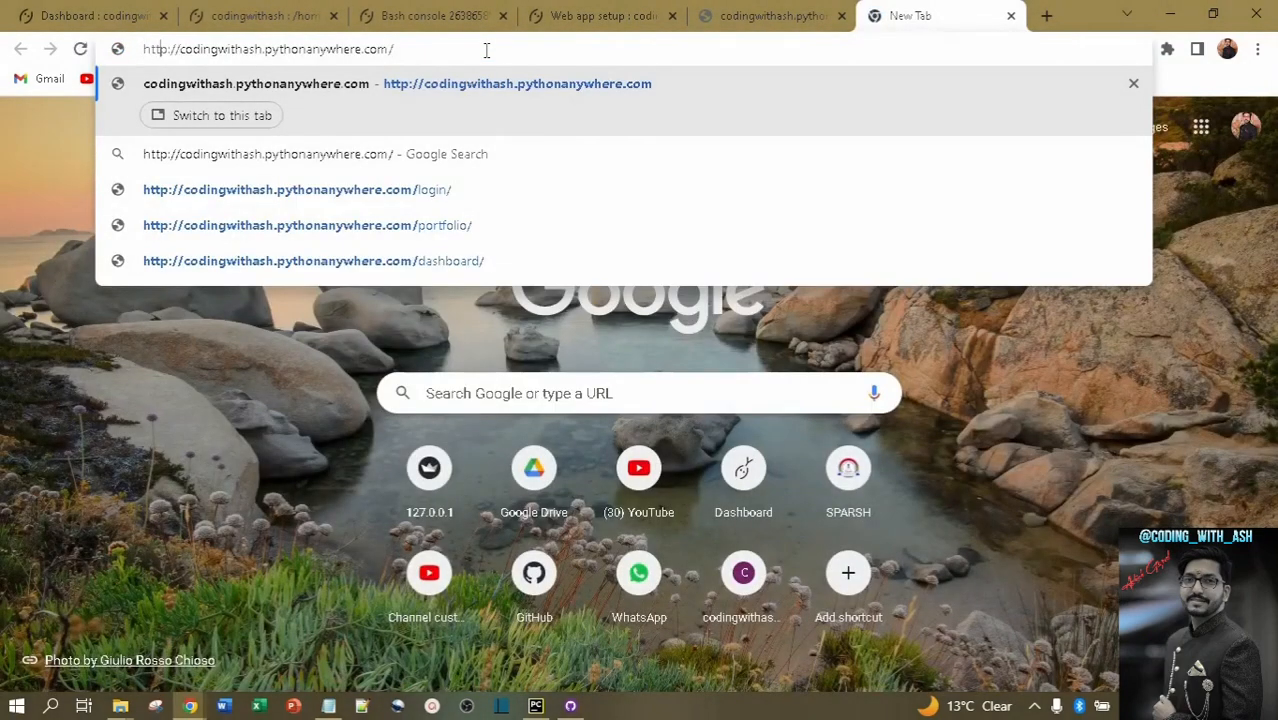
pyautogui.press('Return')
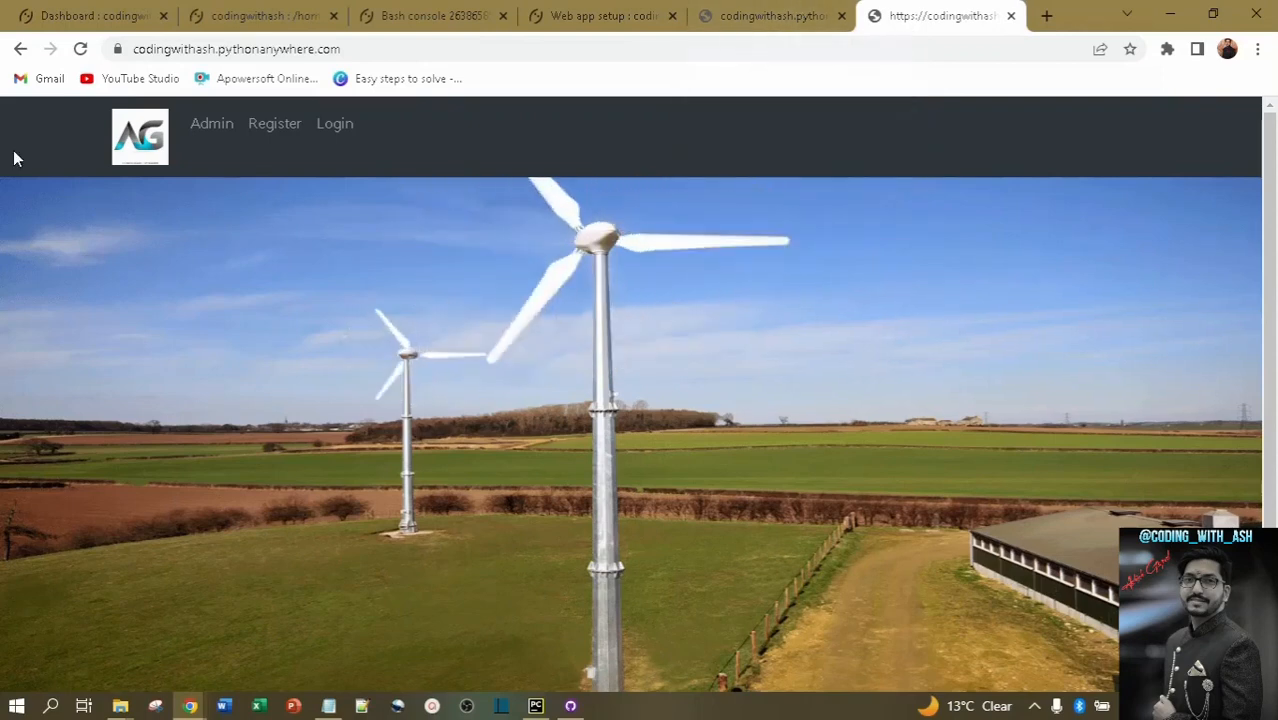
# Compare the http and https versions of the live site, ending on the http version.
pyautogui.click(725, 12)
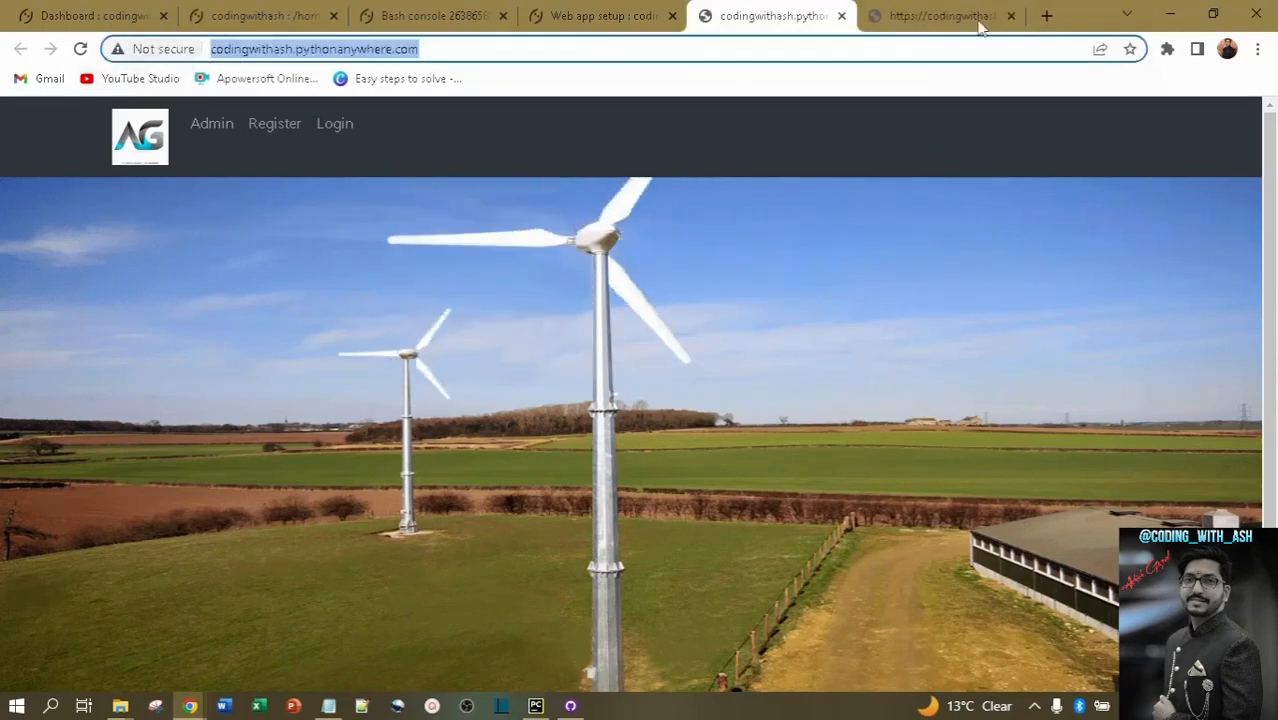
pyautogui.click(945, 18)
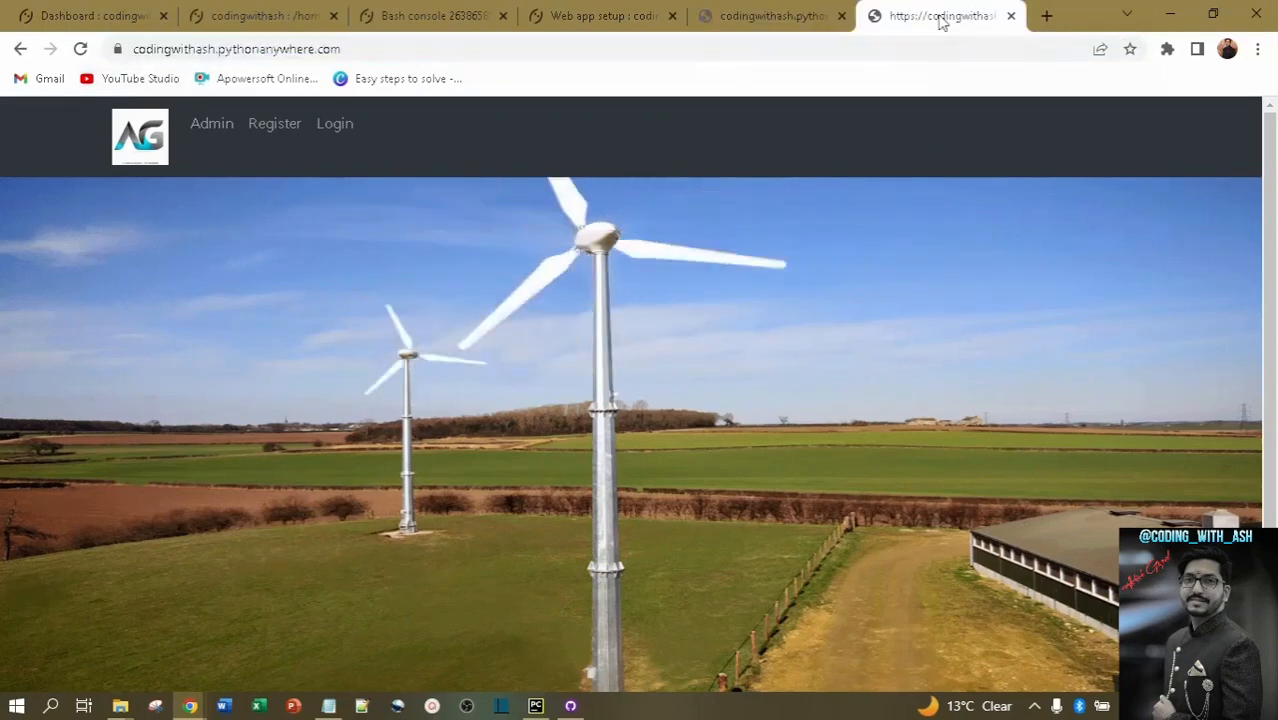
pyautogui.click(771, 12)
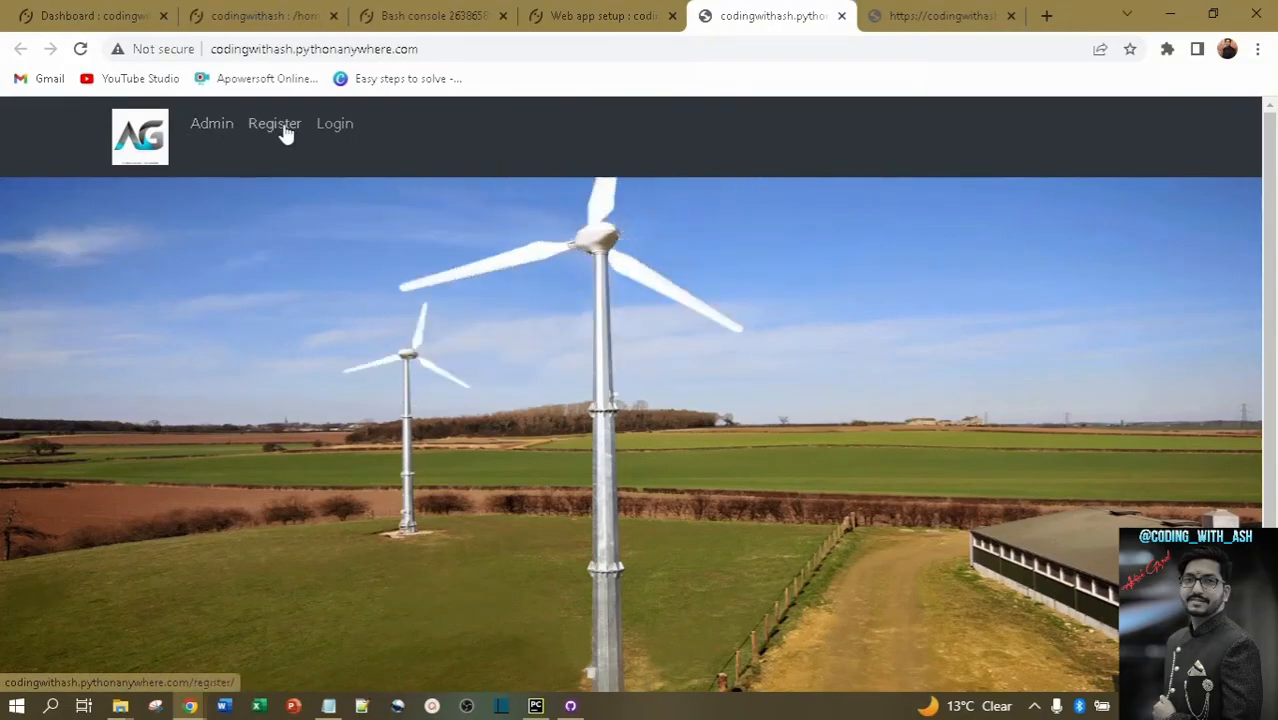
# Log in to the live site with the saved username and account password.
pyautogui.click(340, 124)
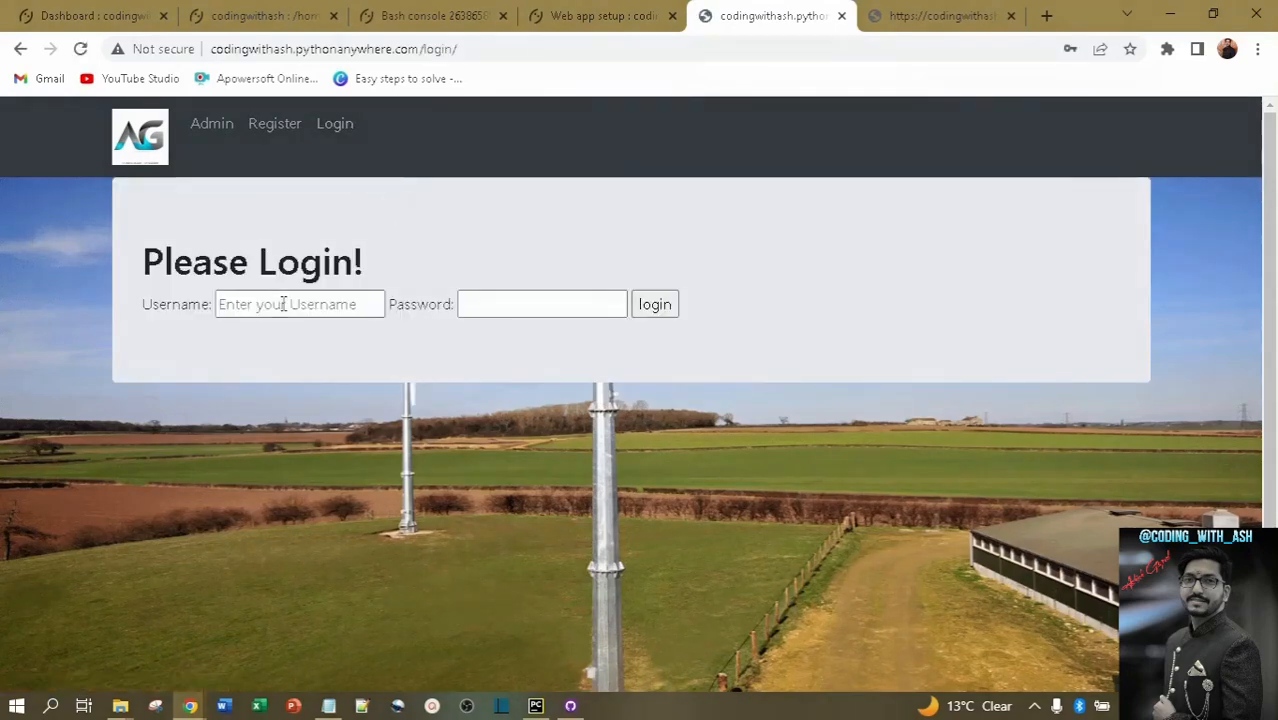
pyautogui.click(284, 304)
pyautogui.click(365, 362)
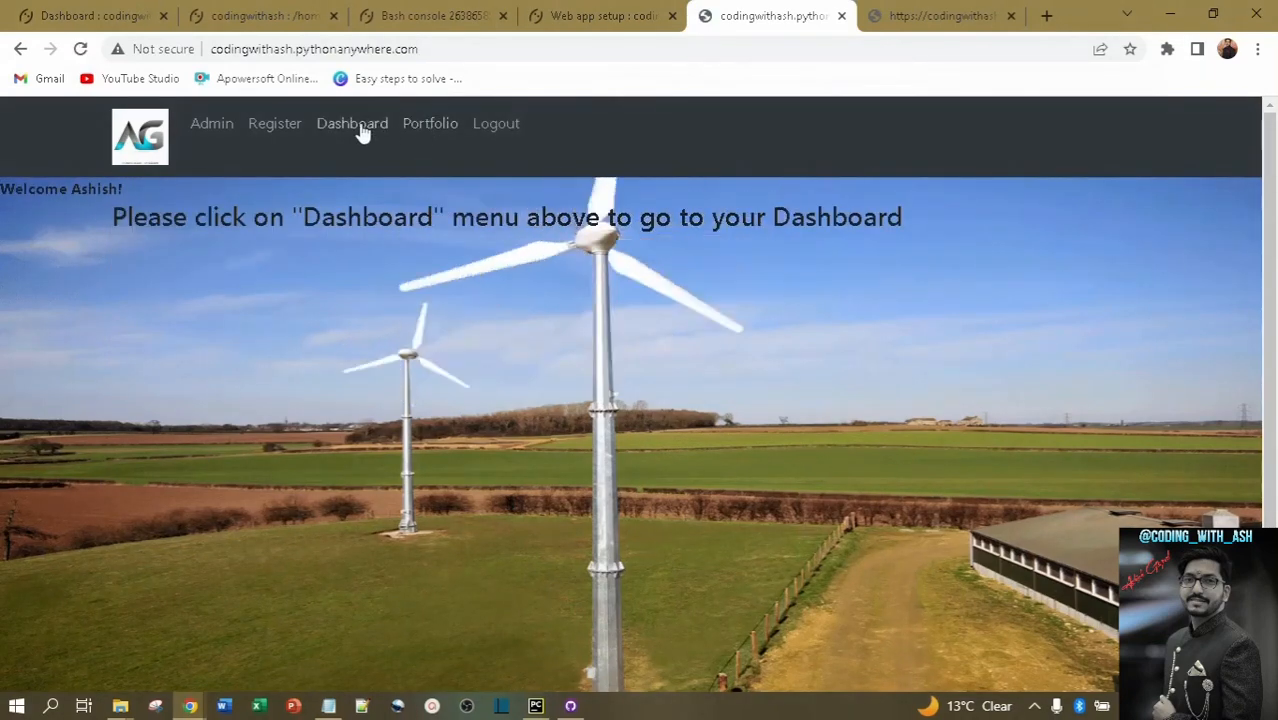
# Check the live site's Dashboard and Portfolio pages, and log out of the account.
pyautogui.click(352, 124)
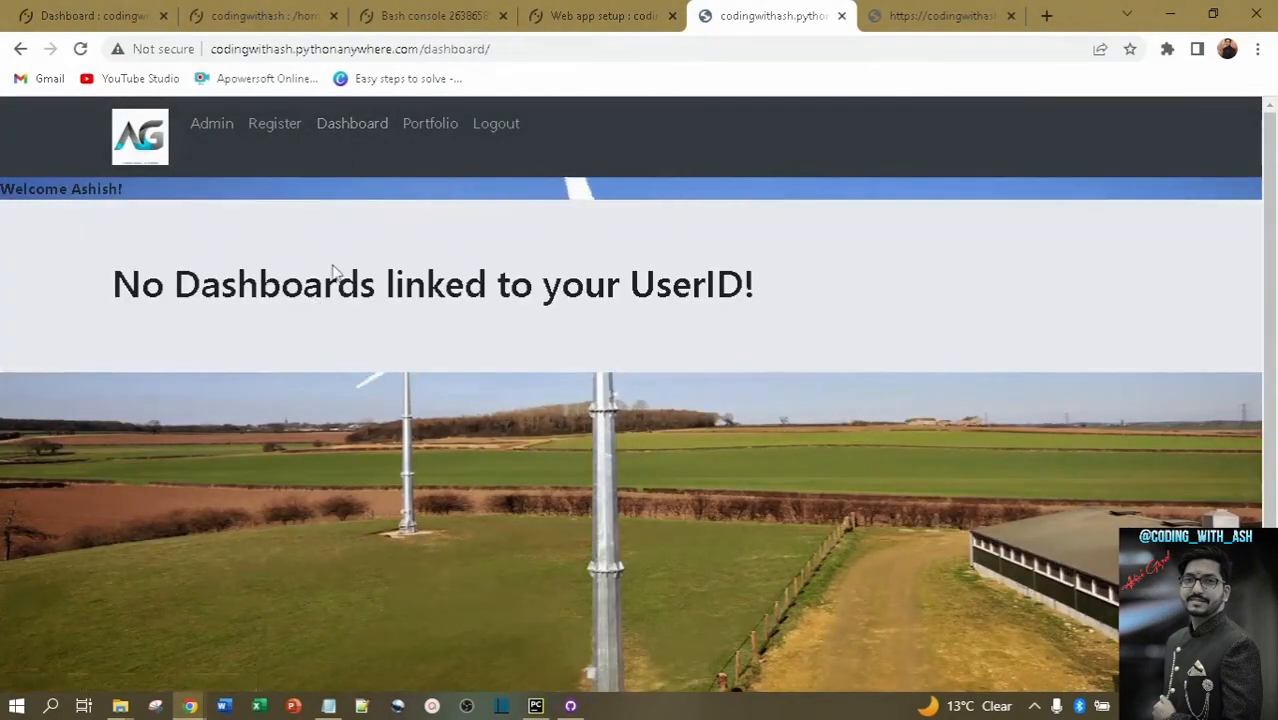
pyautogui.click(422, 128)
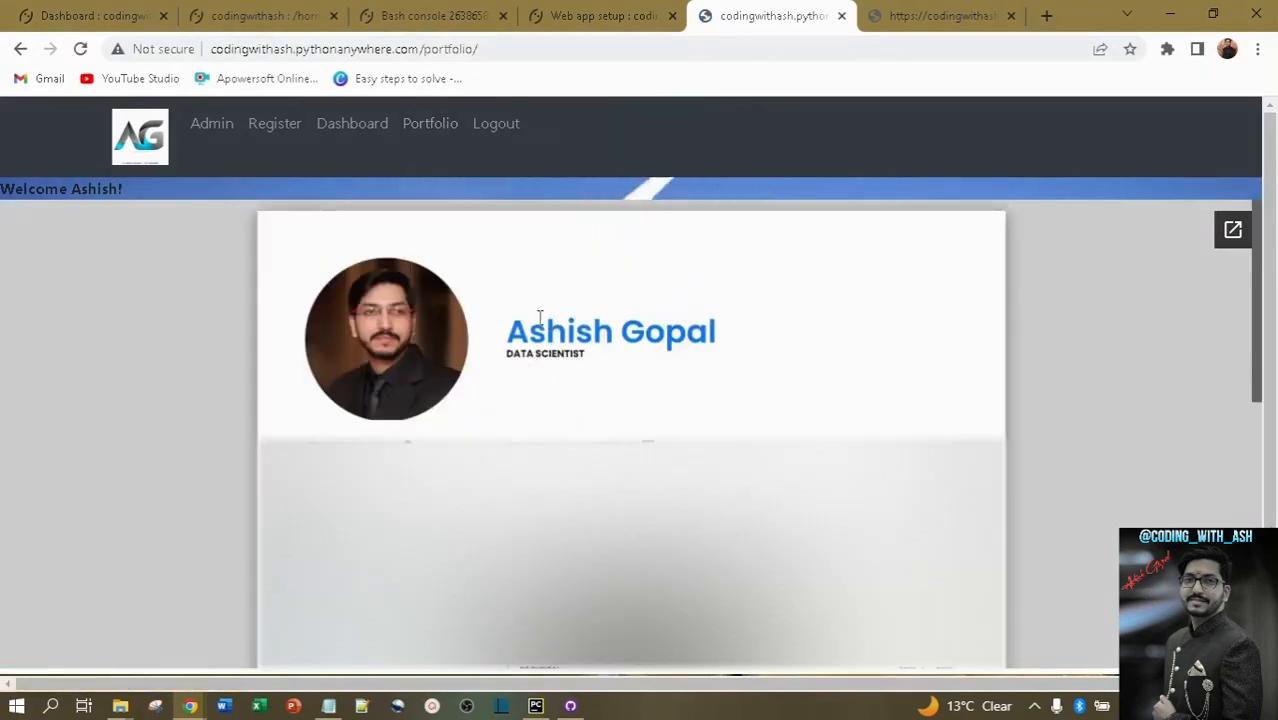
pyautogui.click(355, 132)
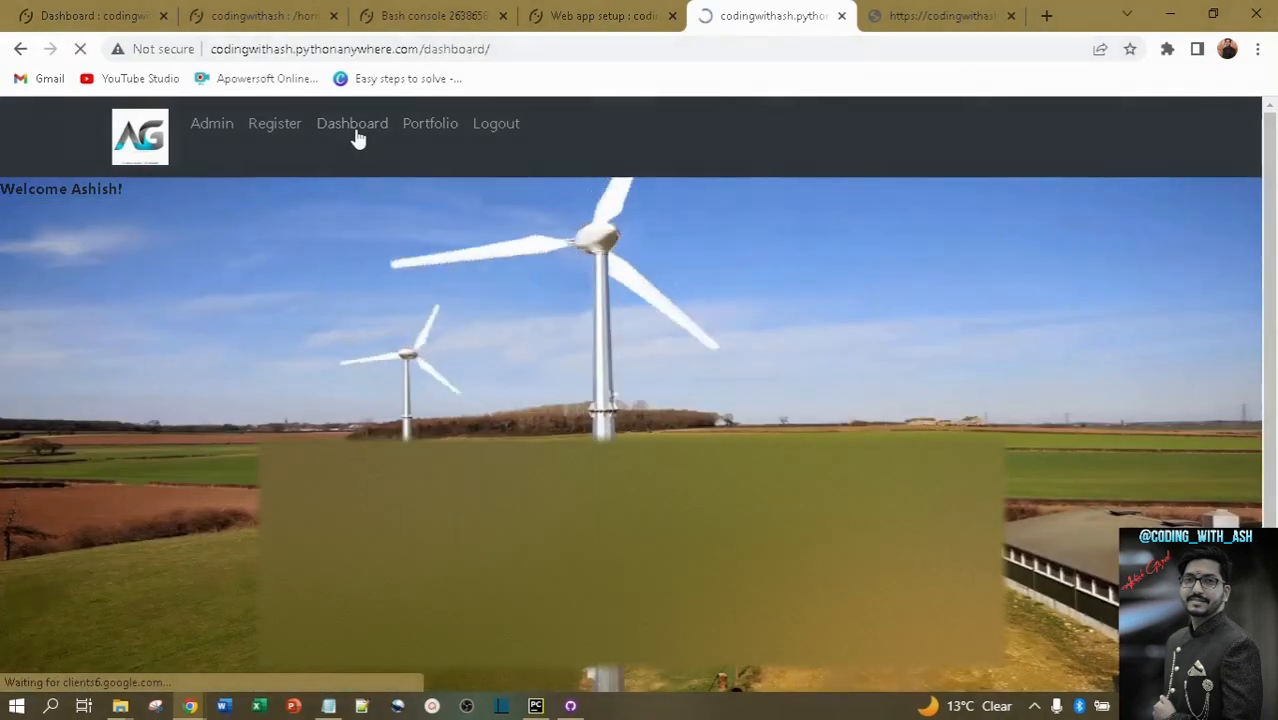
pyautogui.click(490, 124)
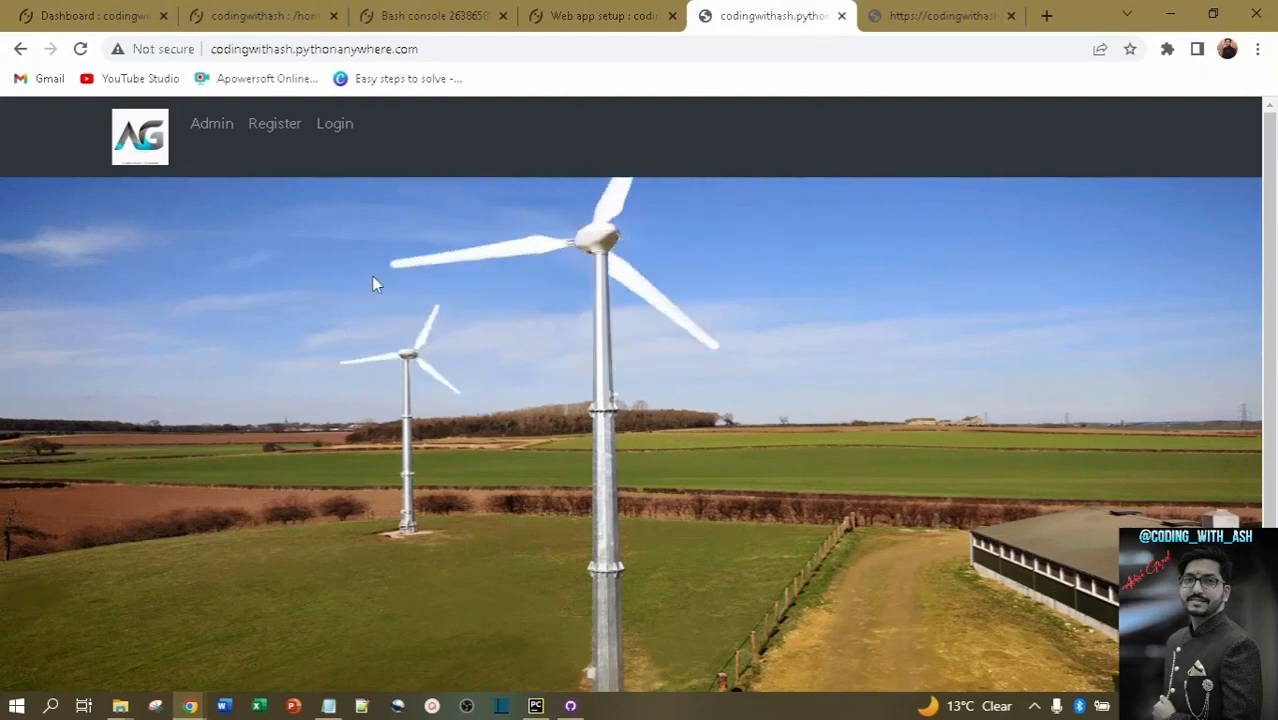
# Review the live site's address and the PythonAnywhere dashboard, and return to the web app setup page.
pyautogui.click(442, 48)
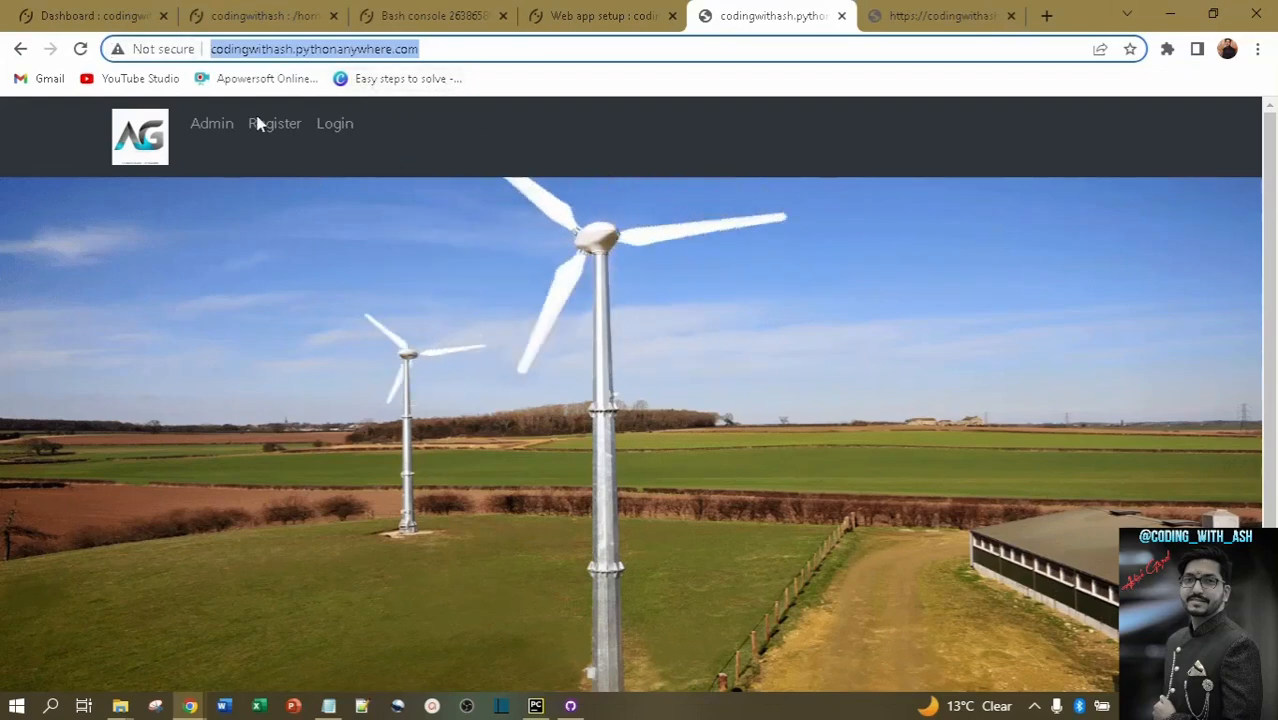
pyautogui.click(84, 17)
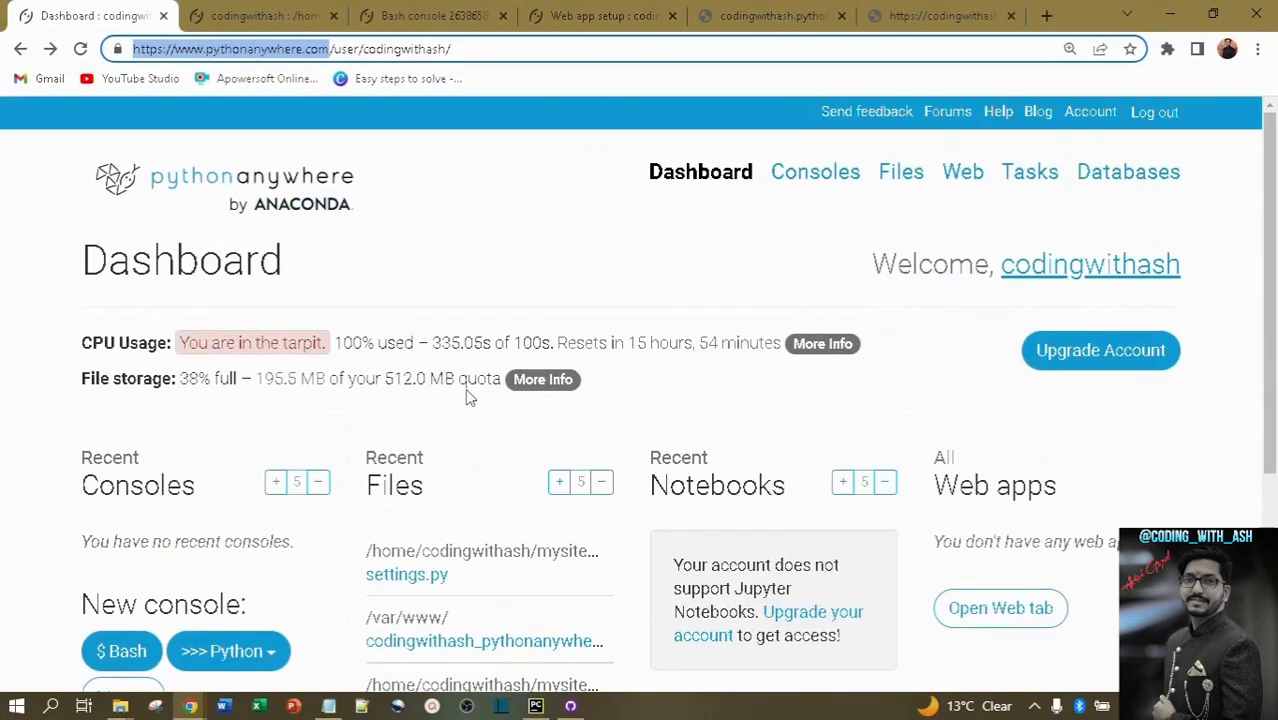
pyautogui.click(738, 13)
pyautogui.click(572, 15)
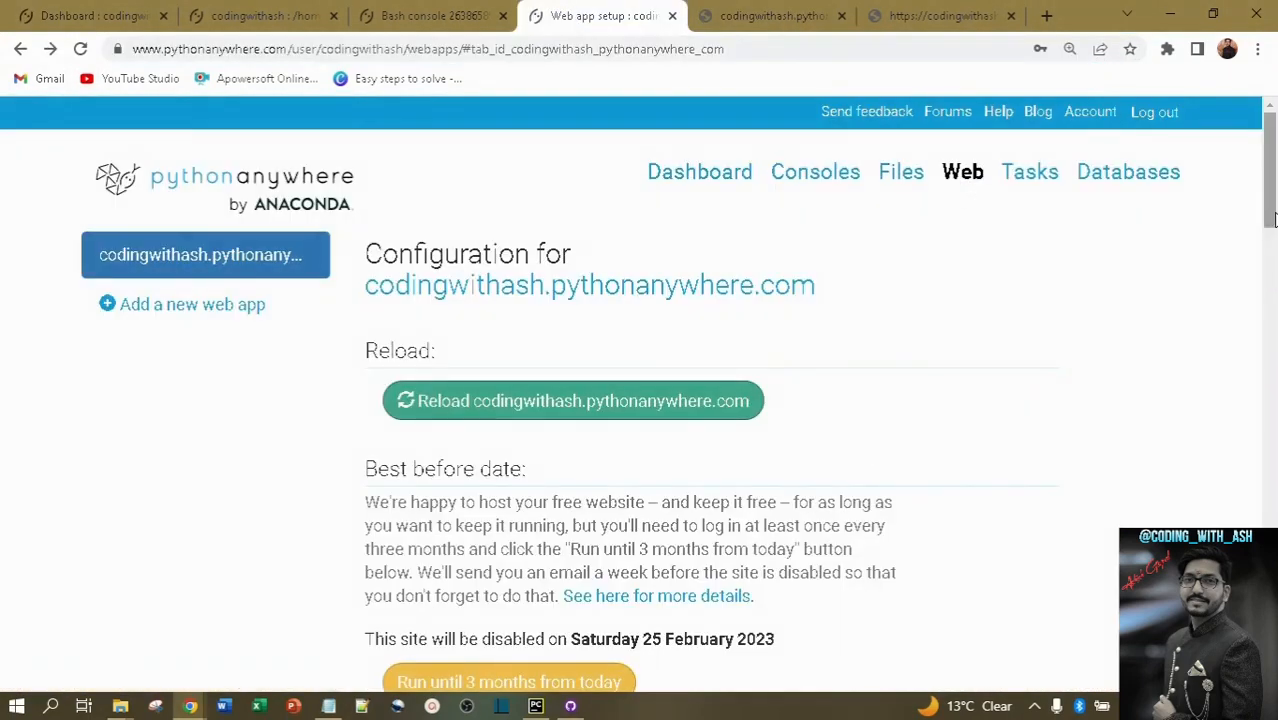
# Review the free site's disable date in the Best before date section of the web app configuration.
pyautogui.moveTo(1270, 219); pyautogui.dragTo(1272, 245)
pyautogui.moveTo(366, 514); pyautogui.dragTo(609, 509)
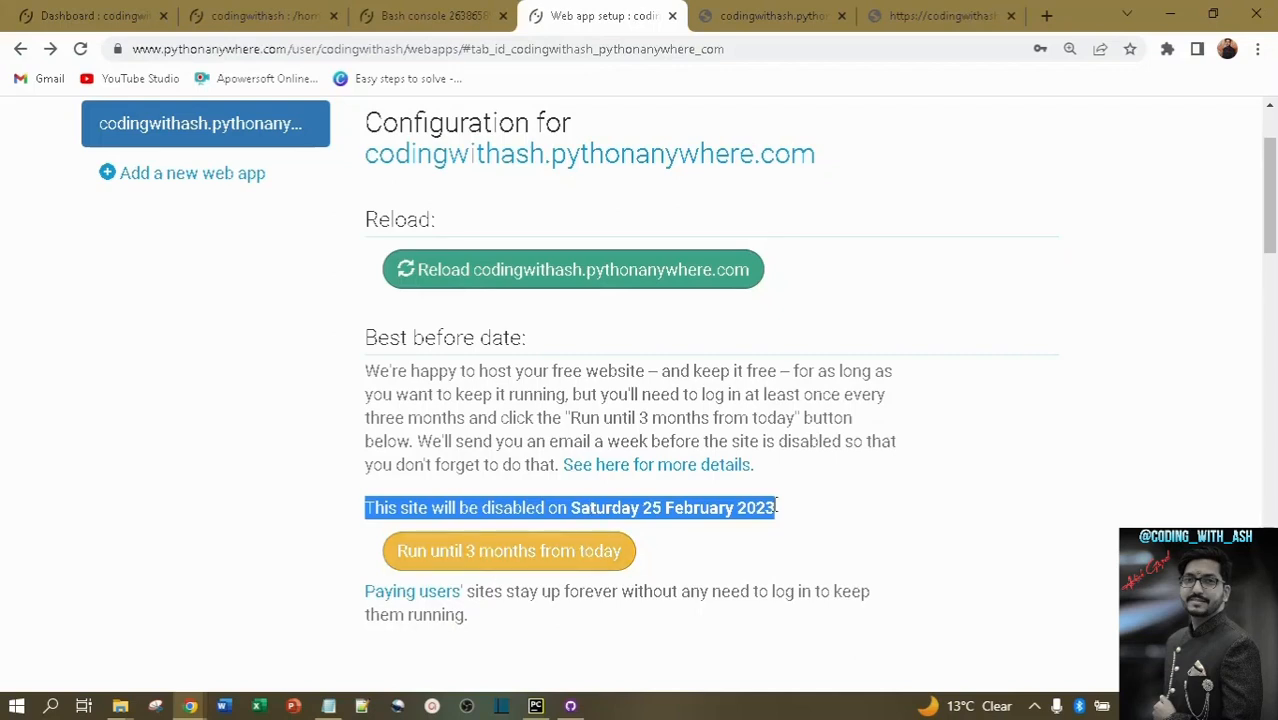
pyautogui.scroll(2, 933, 516)
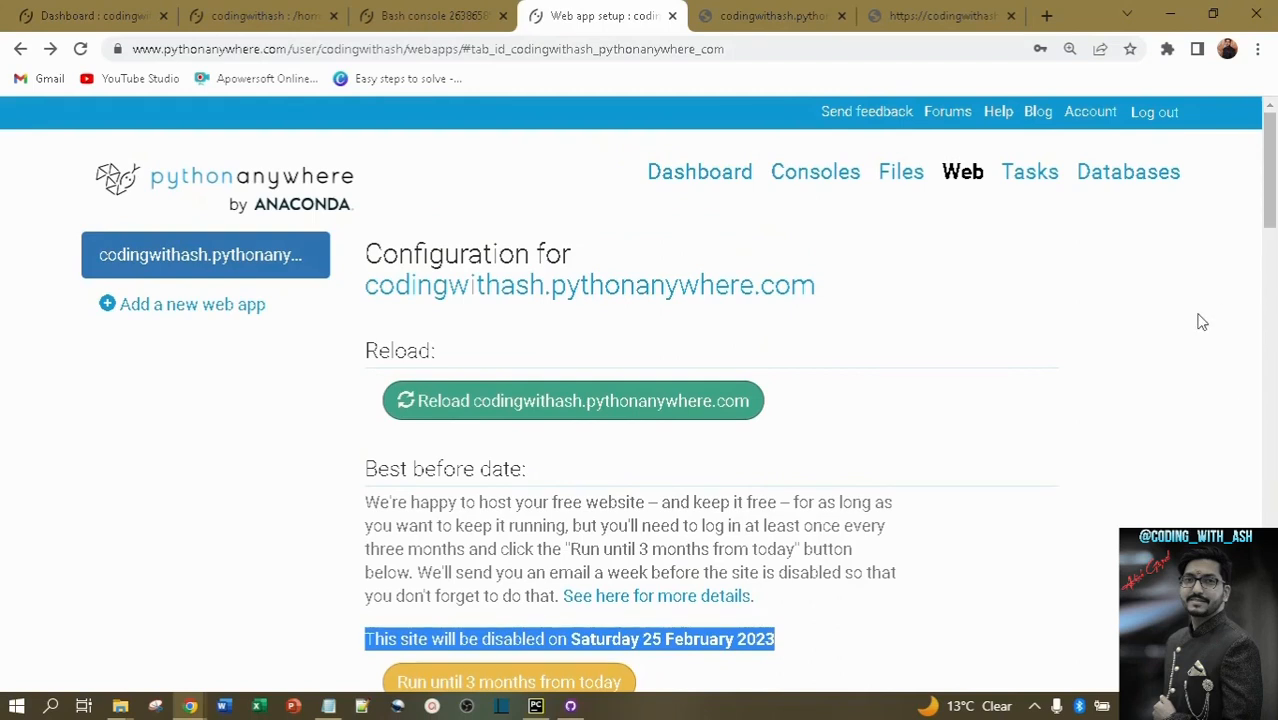
# Check the login page on the https version of the live site, and return to the http version's home page.
pyautogui.click(935, 16)
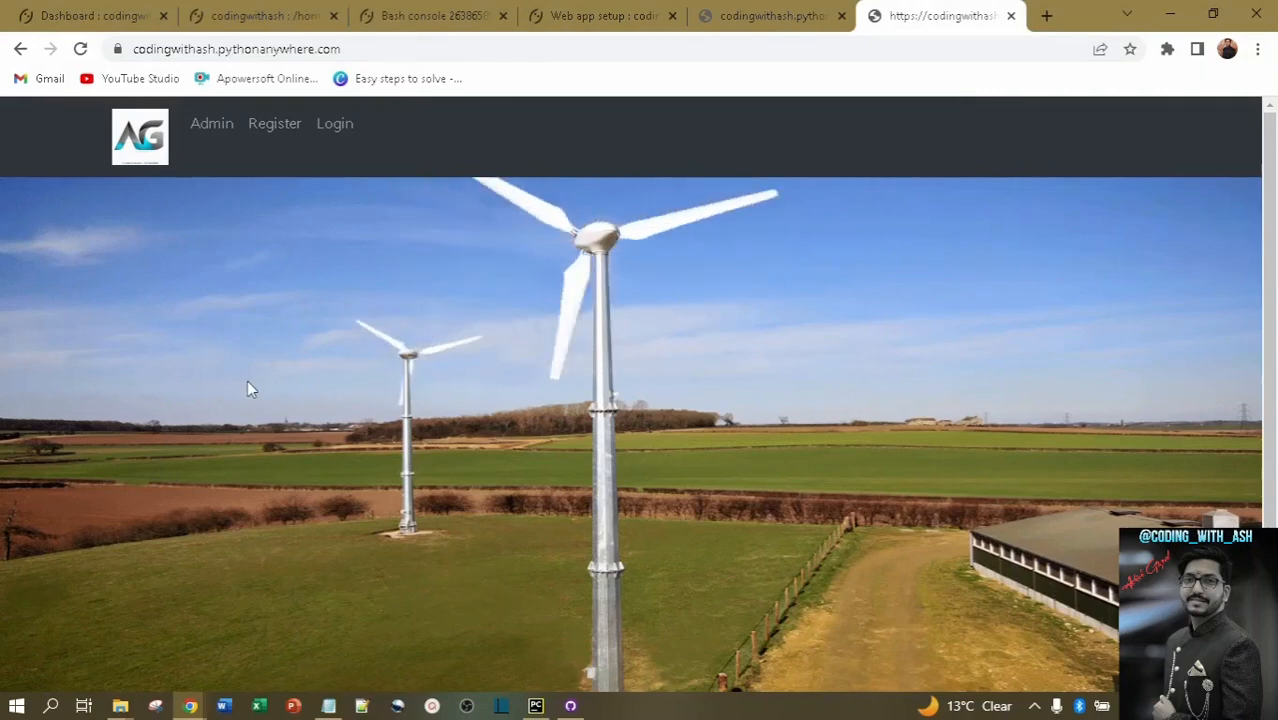
pyautogui.click(330, 128)
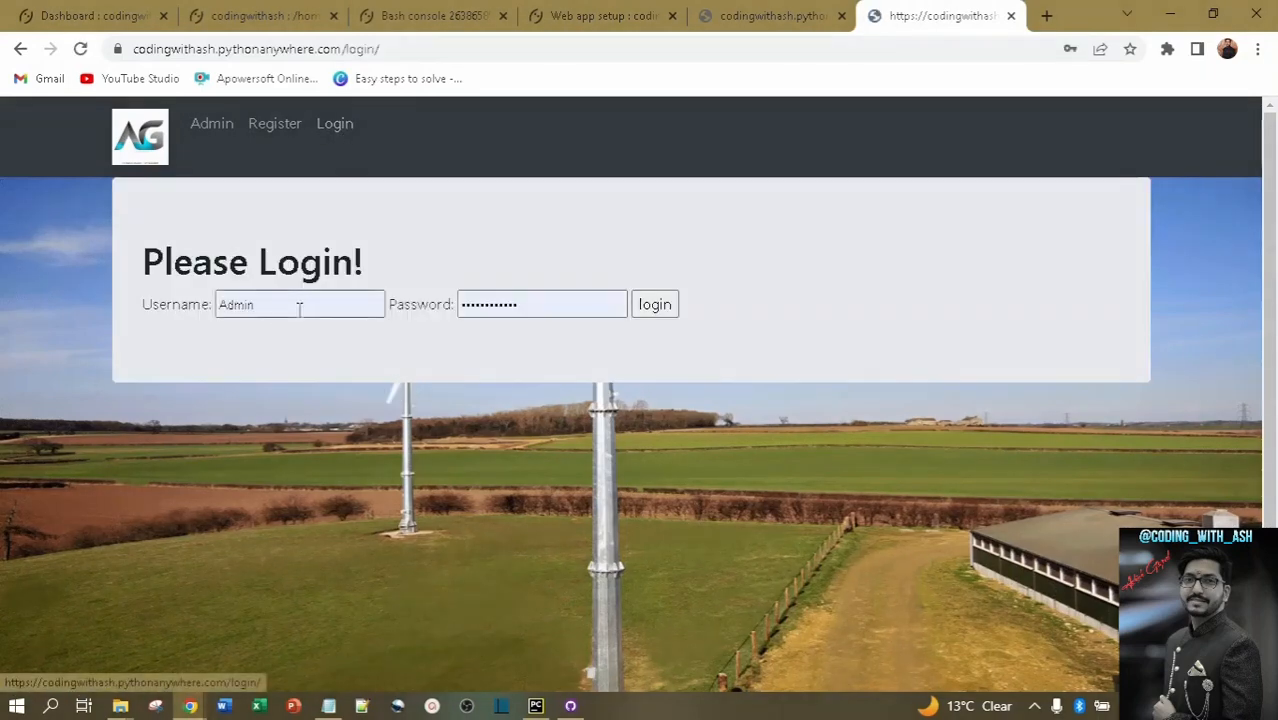
pyautogui.press('Return')
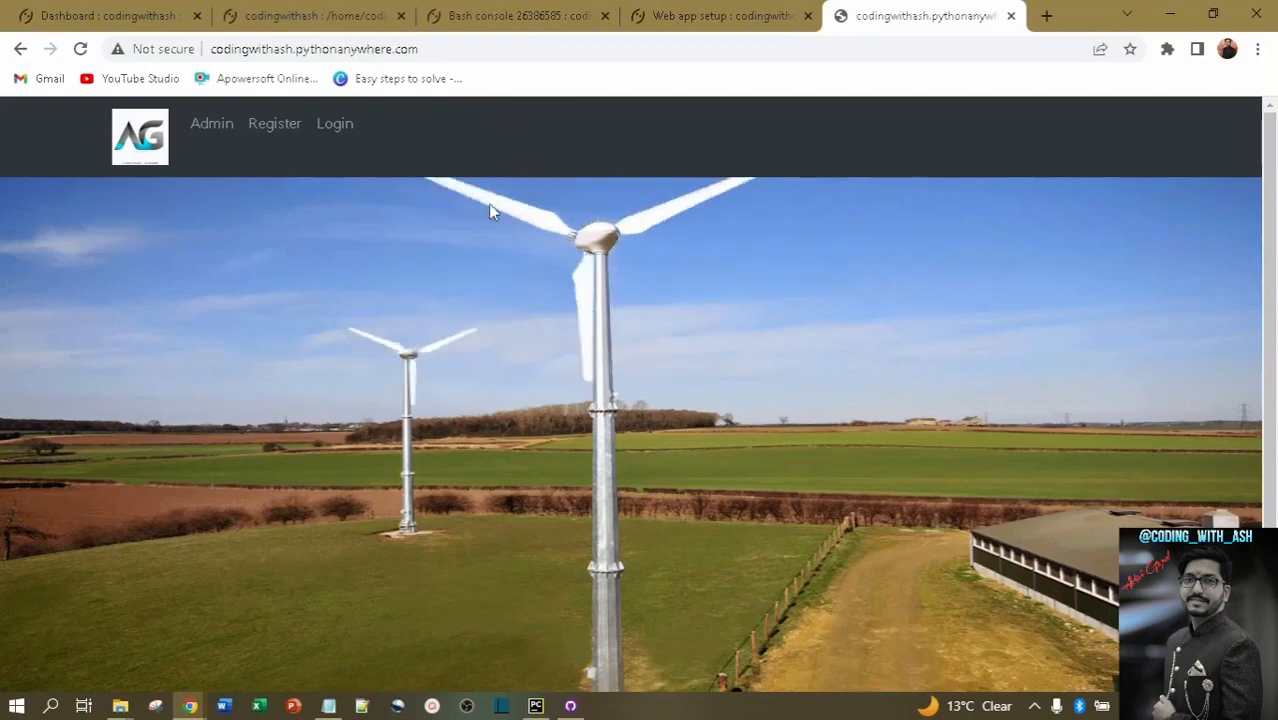
# Log in to the http version of the live site with the saved analyst account's username and password.
pyautogui.click(338, 137)
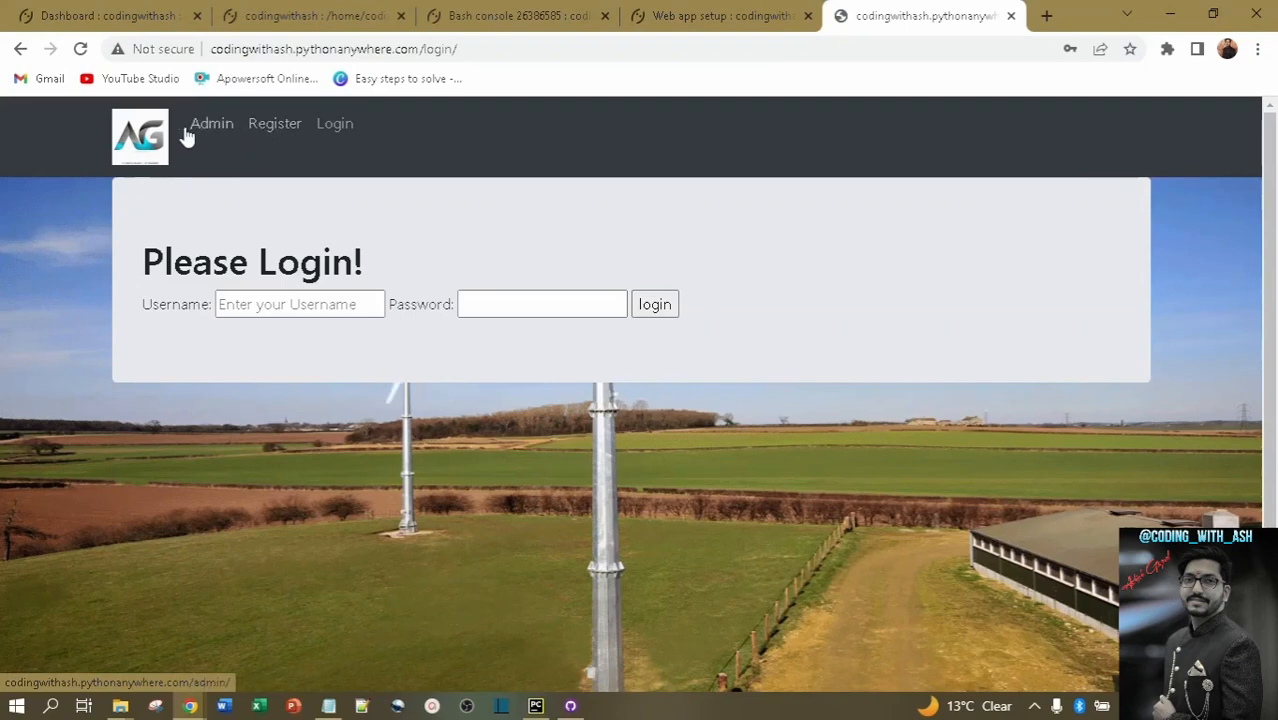
pyautogui.click(312, 303)
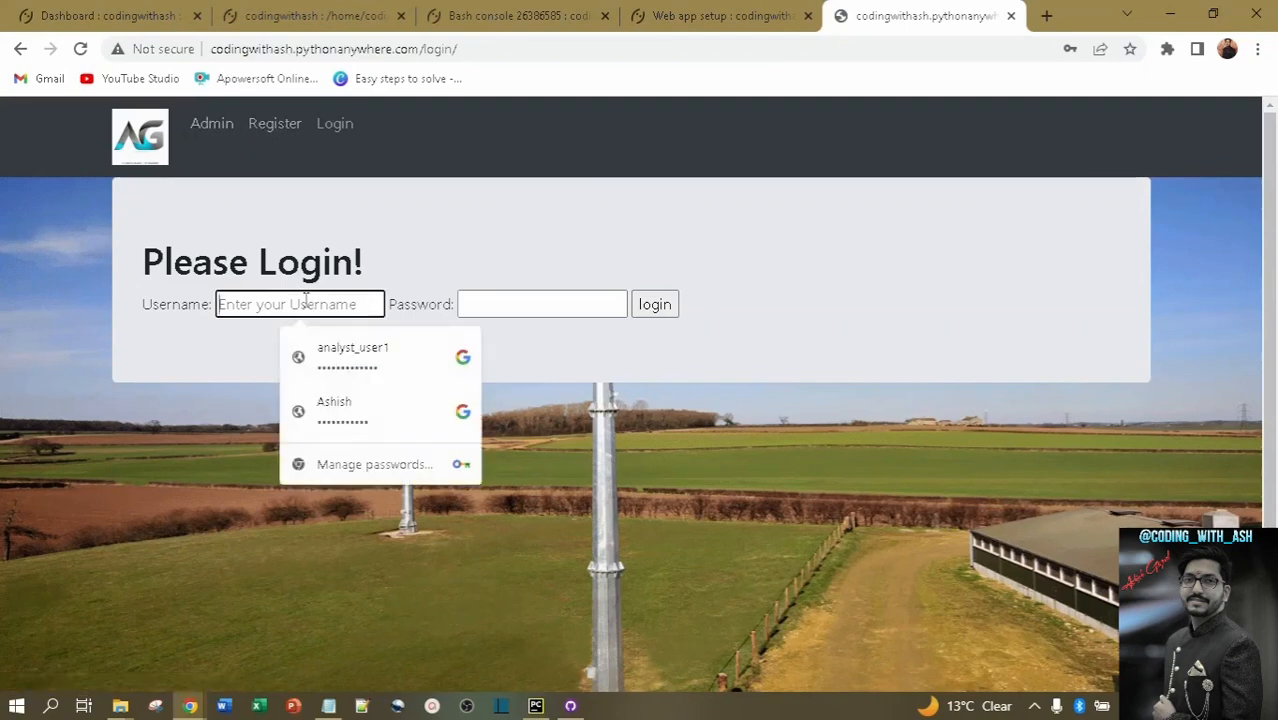
pyautogui.click(370, 362)
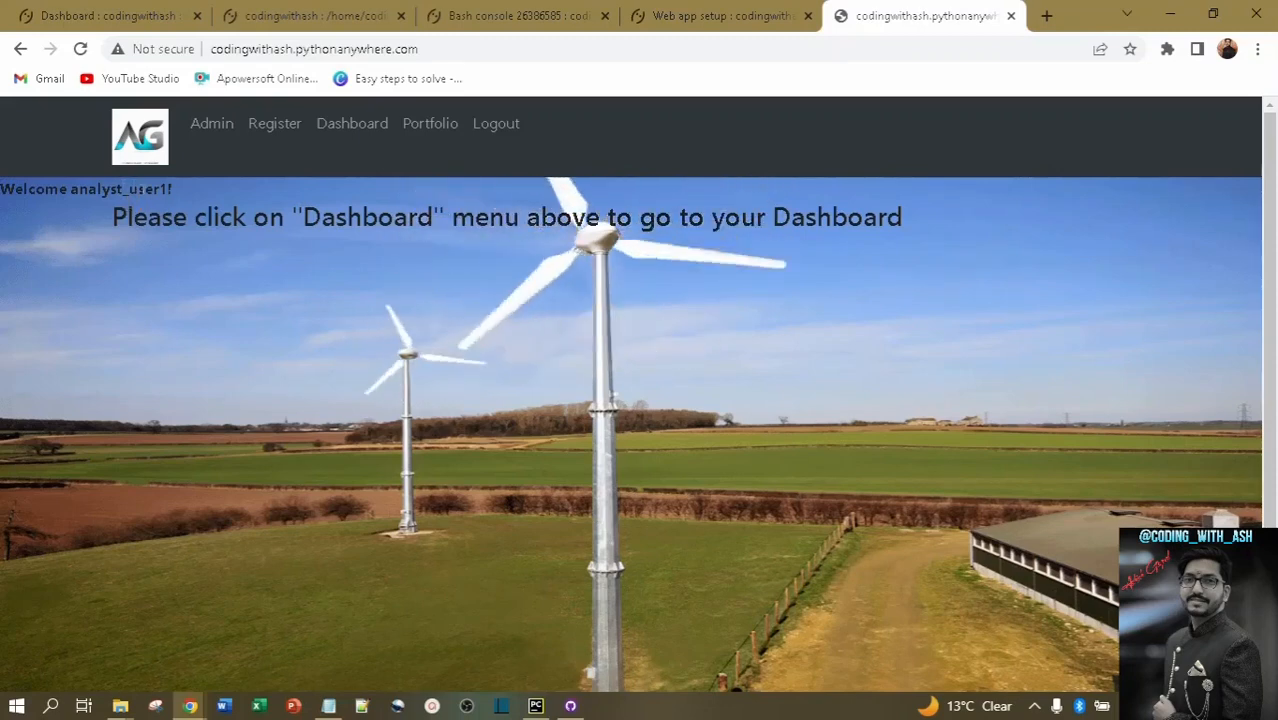
# Check the analyst account's Dashboard with its "Click to Upload data" option enabled, and log out.
pyautogui.click(349, 133)
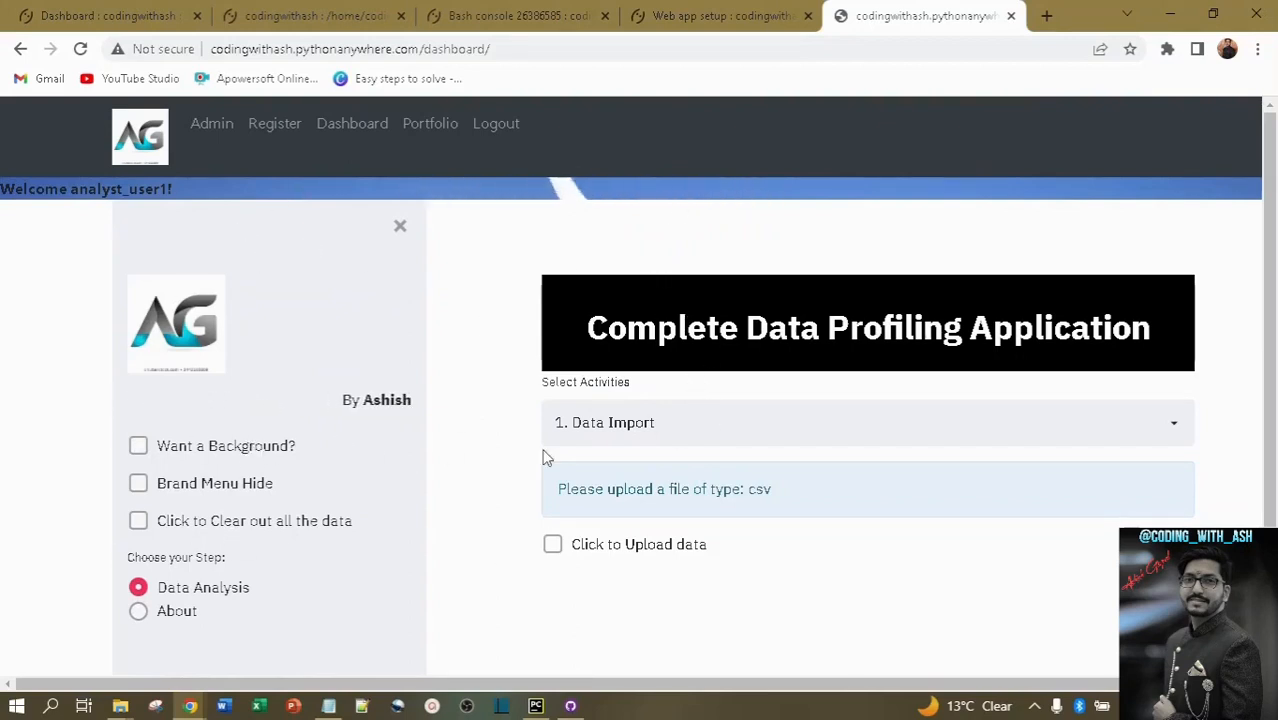
pyautogui.click(555, 548)
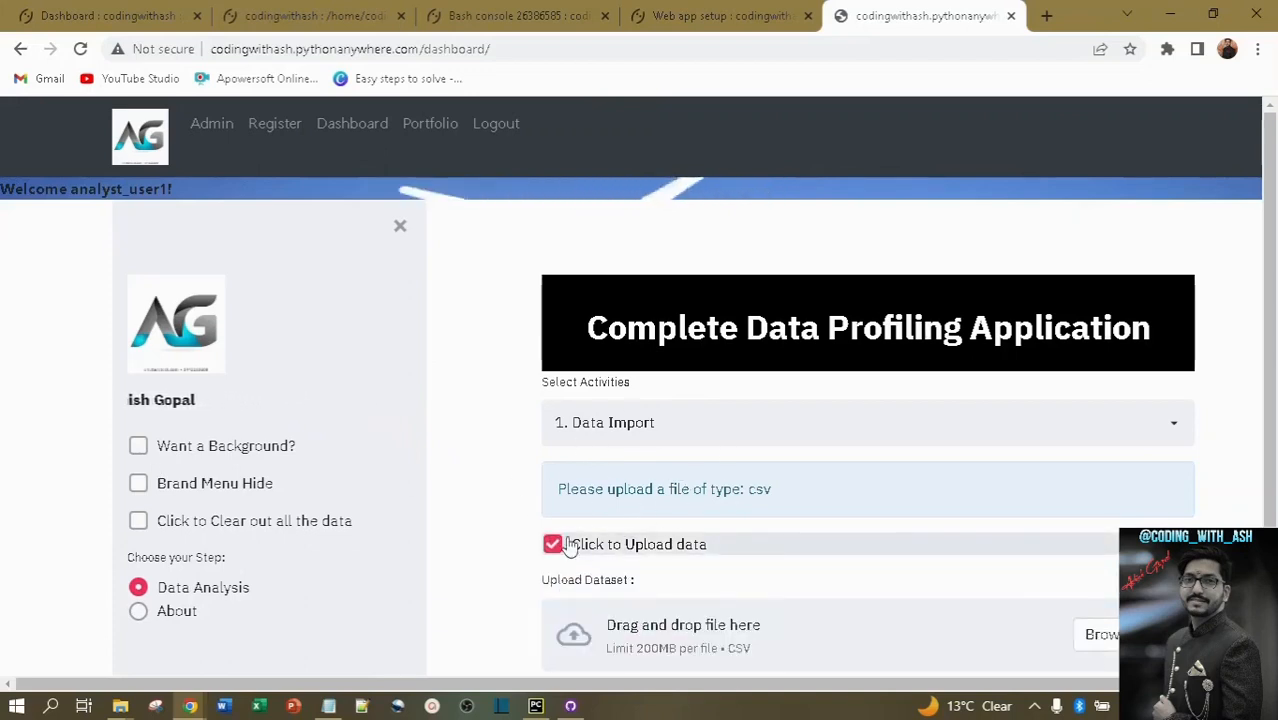
pyautogui.click(493, 126)
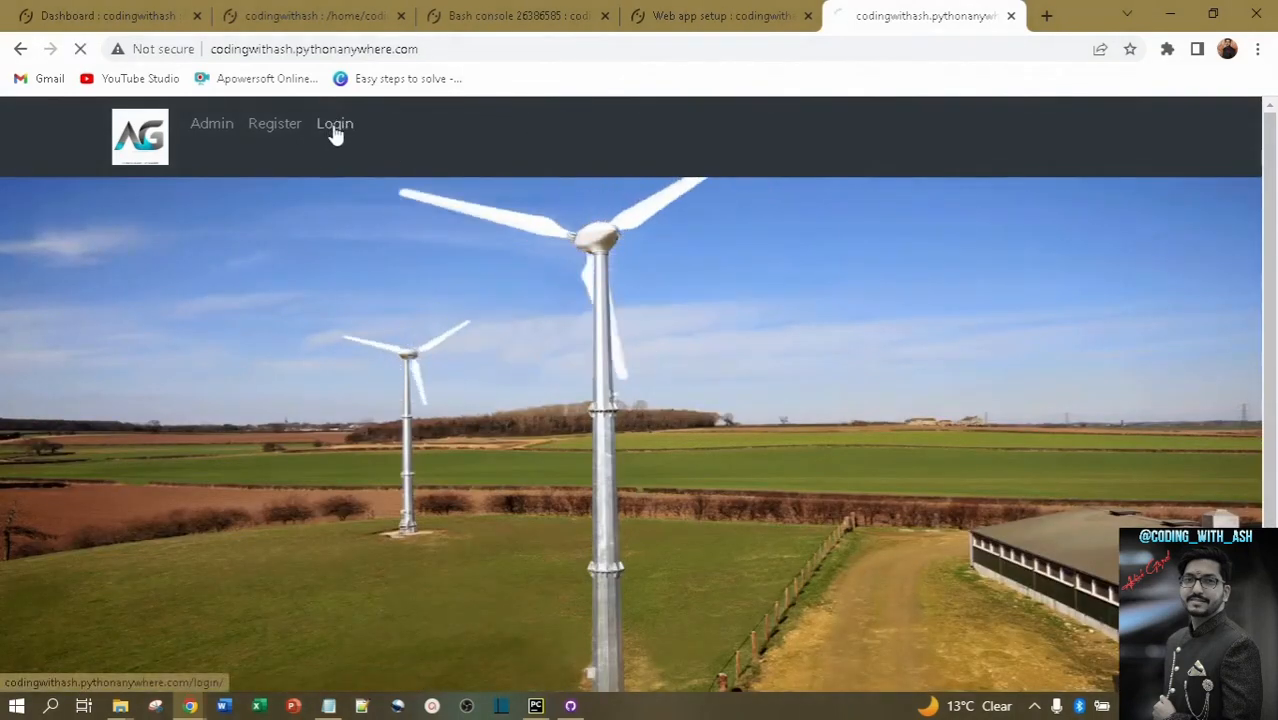
# Log in with the second saved account's username and password to check its Dashboard page, and log out.
pyautogui.click(336, 126)
pyautogui.click(295, 305)
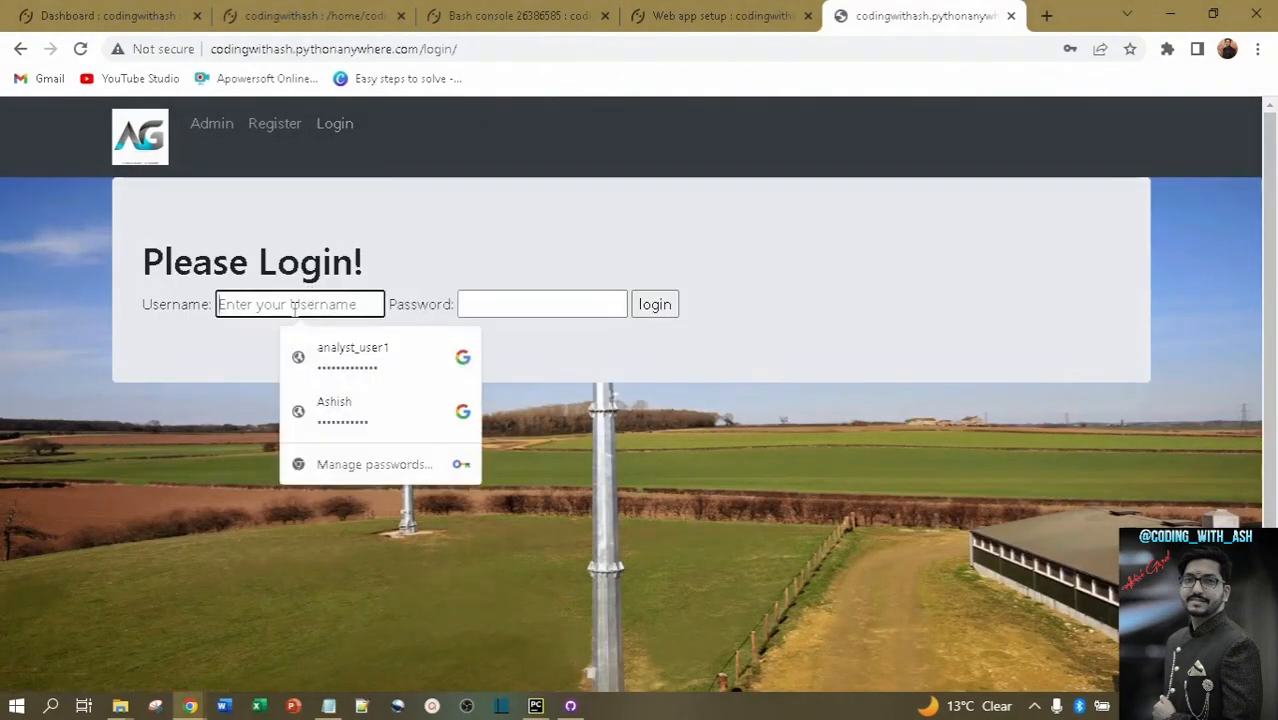
pyautogui.click(340, 410)
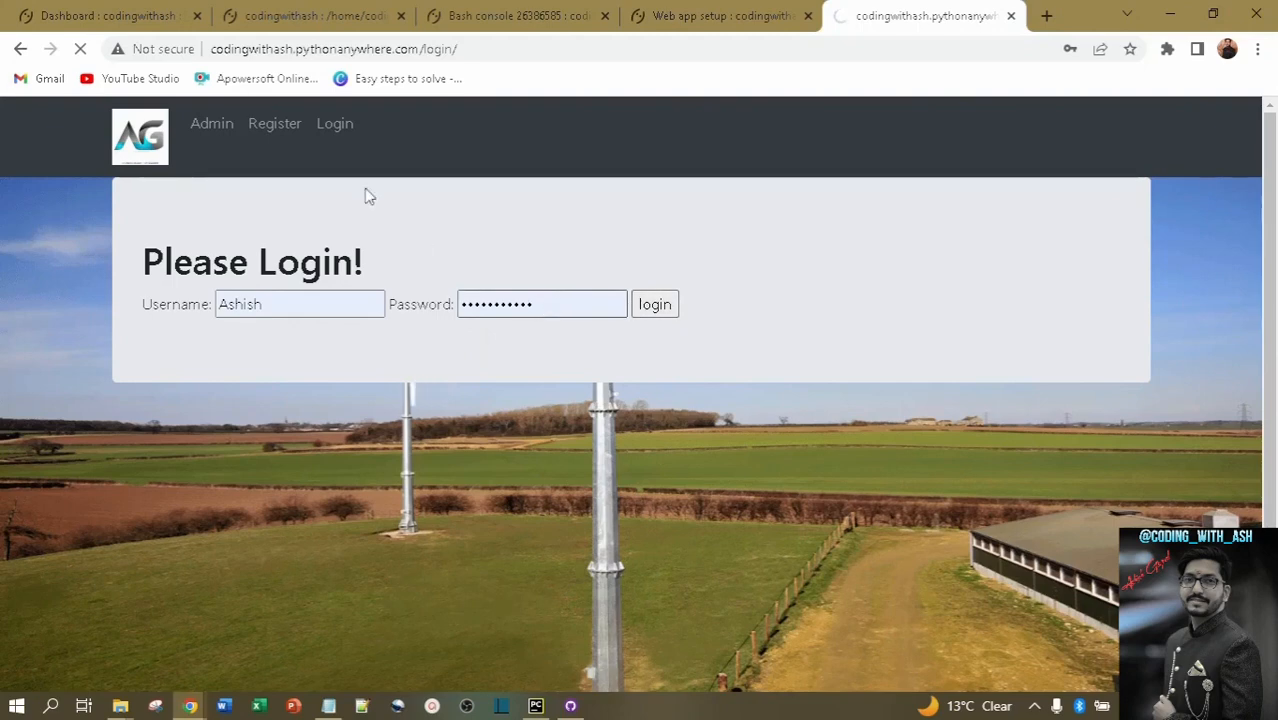
pyautogui.click(363, 128)
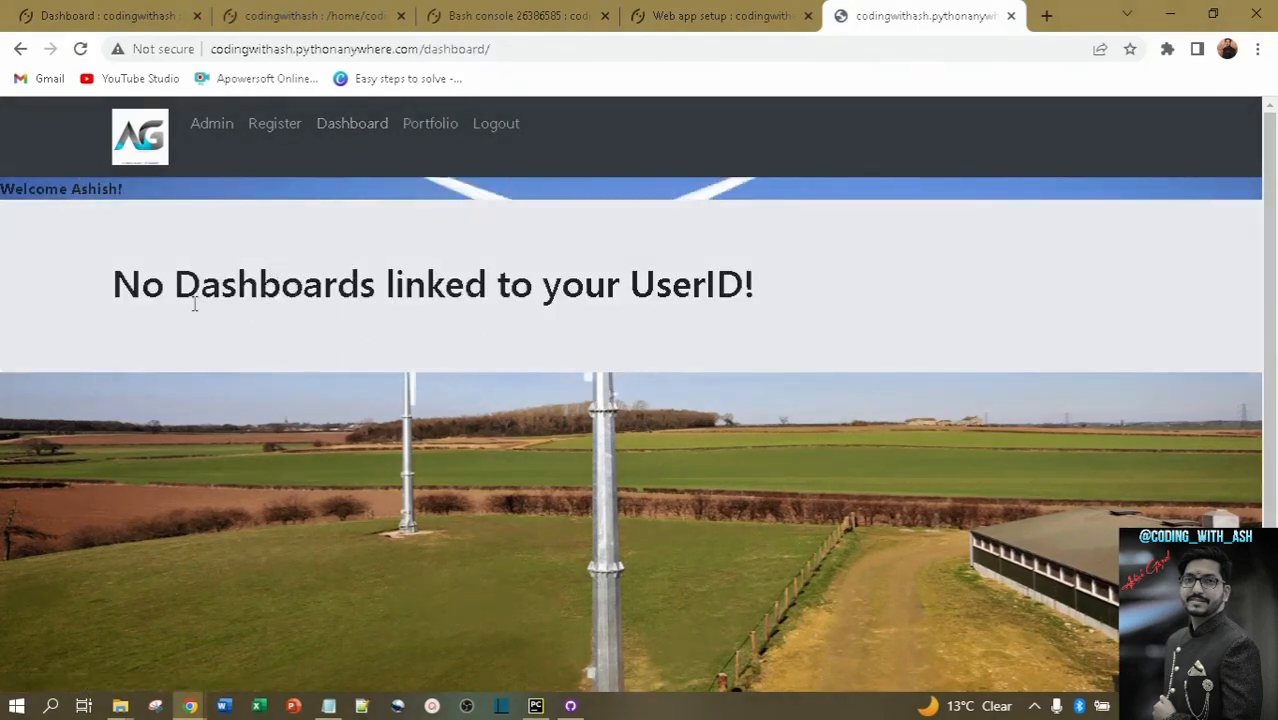
pyautogui.click(500, 128)
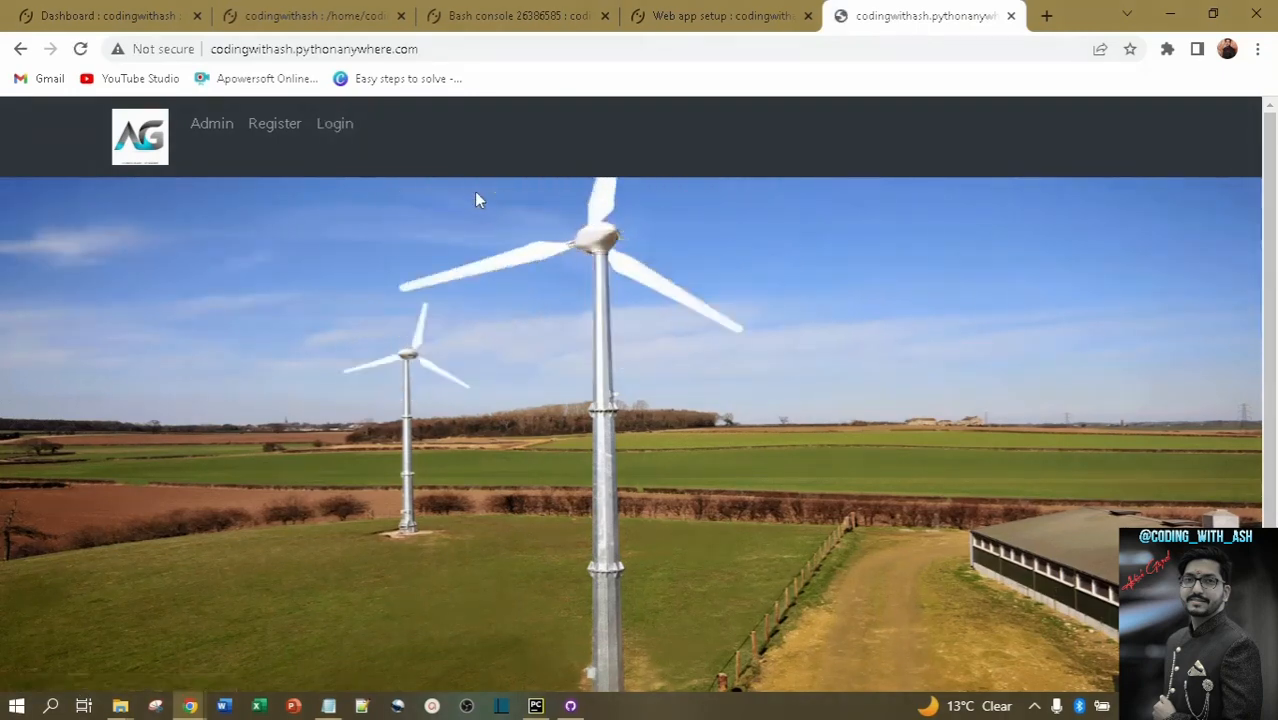